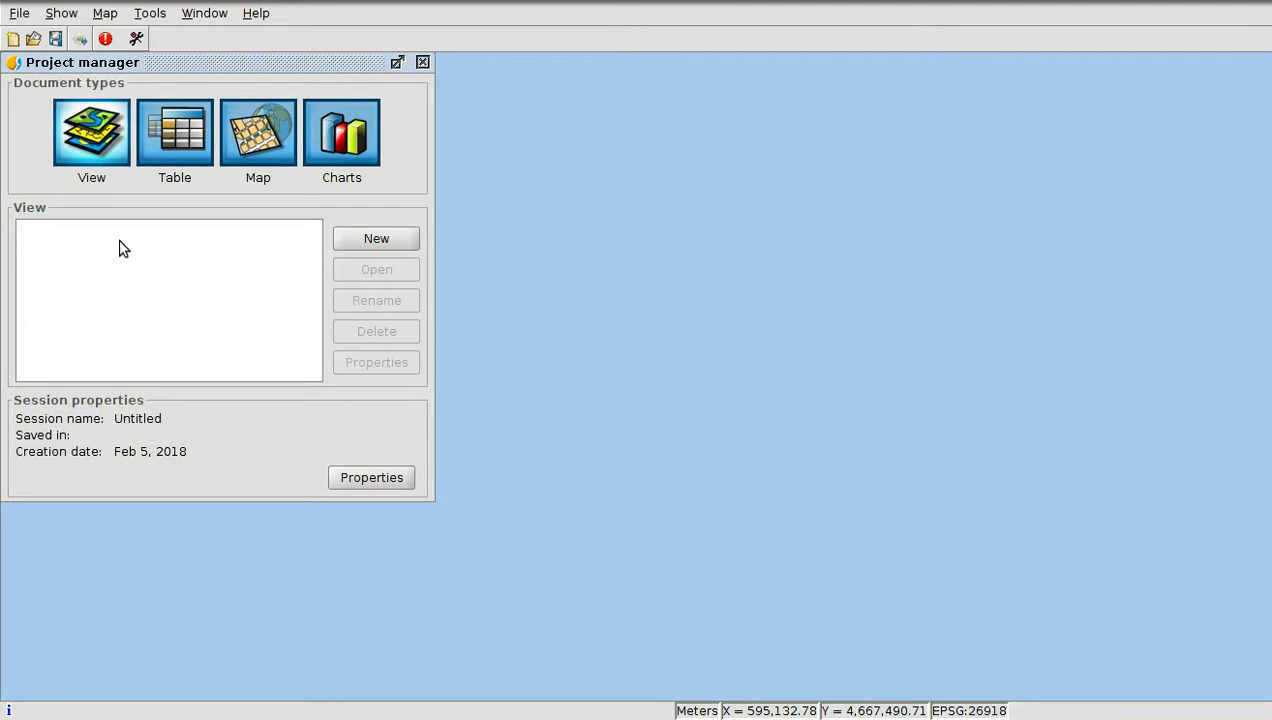
# Create a new view and set its projection to EPSG 26918 in the view properties
pyautogui.click(360, 238)
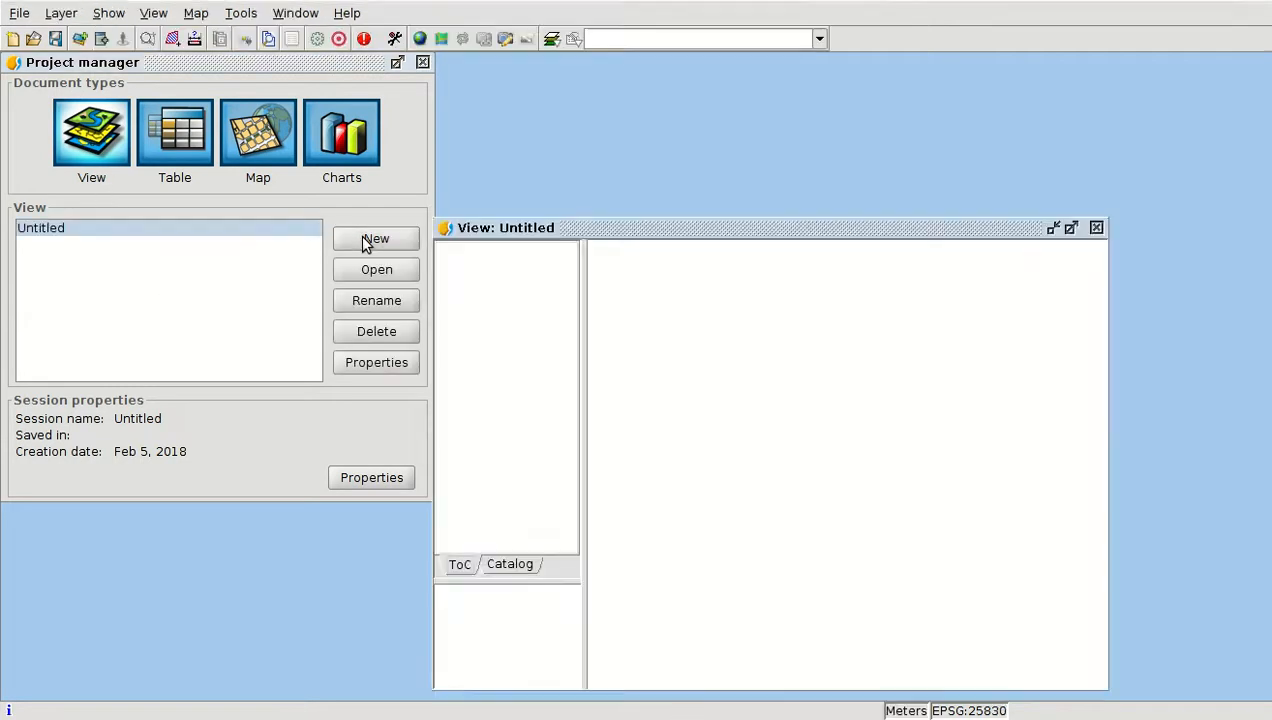
pyautogui.click(376, 366)
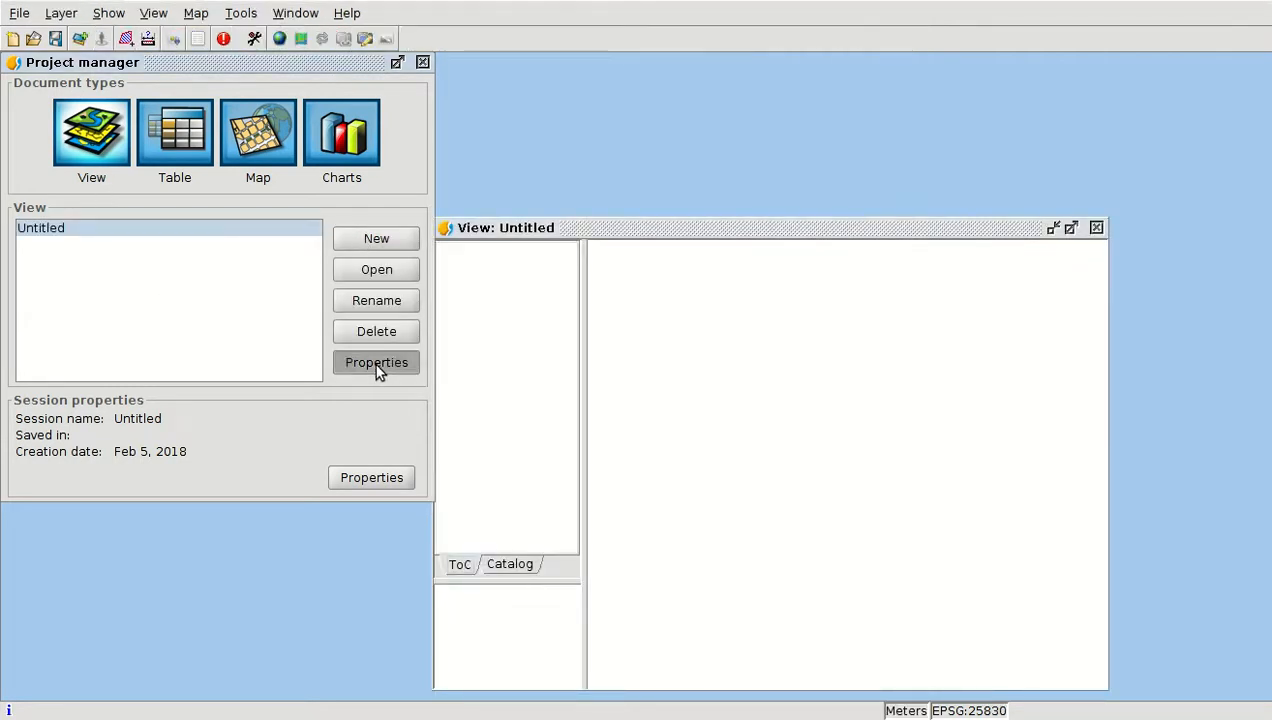
pyautogui.click(450, 319)
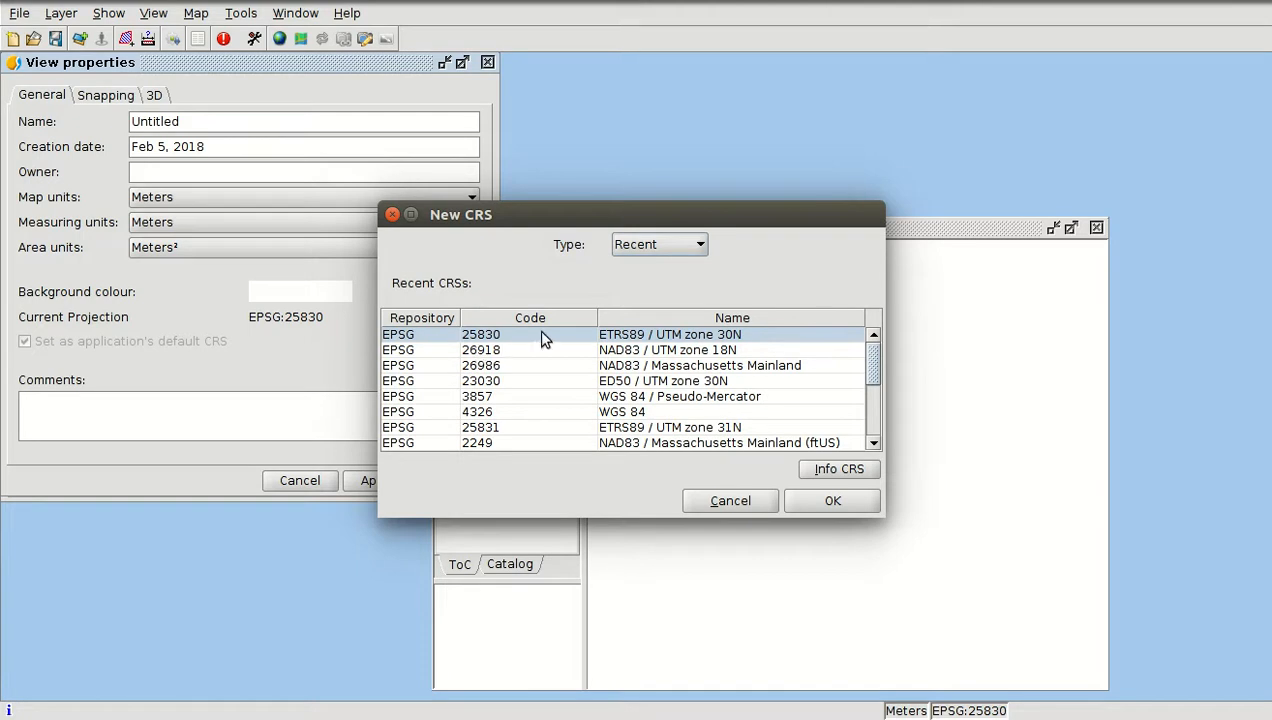
pyautogui.click(655, 244)
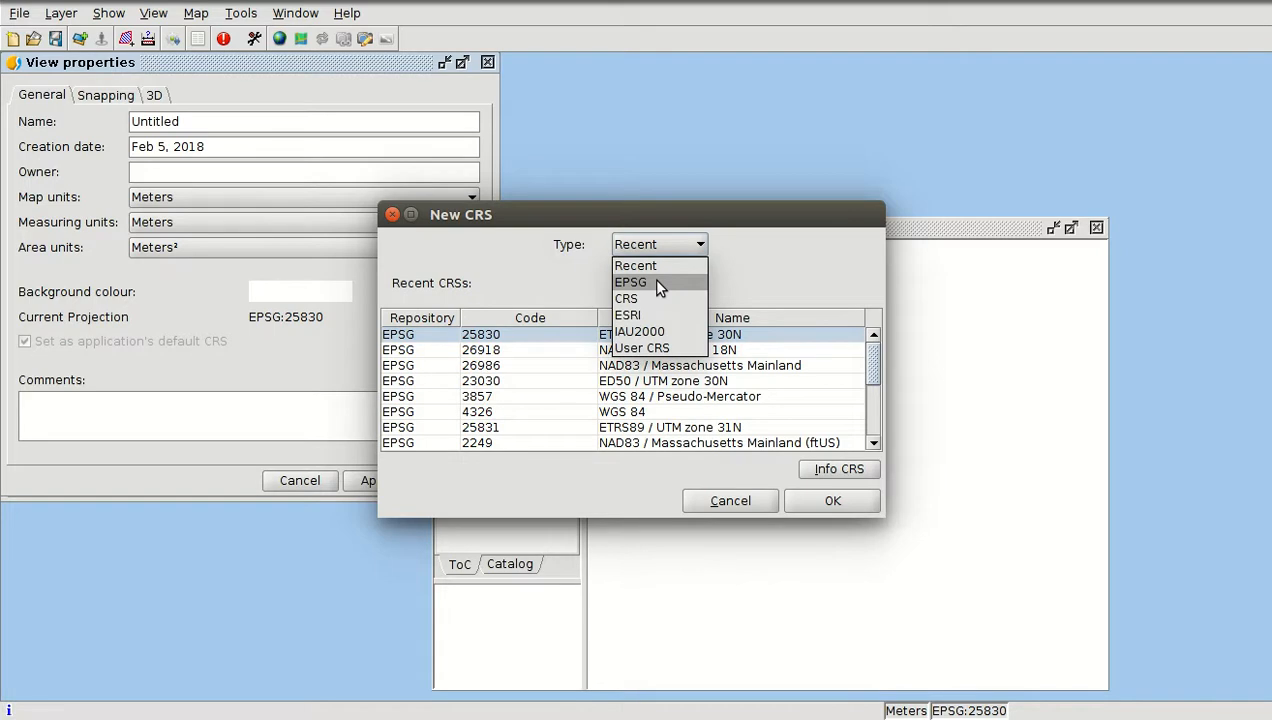
pyautogui.click(657, 284)
pyautogui.write('26918')
pyautogui.press('Return')
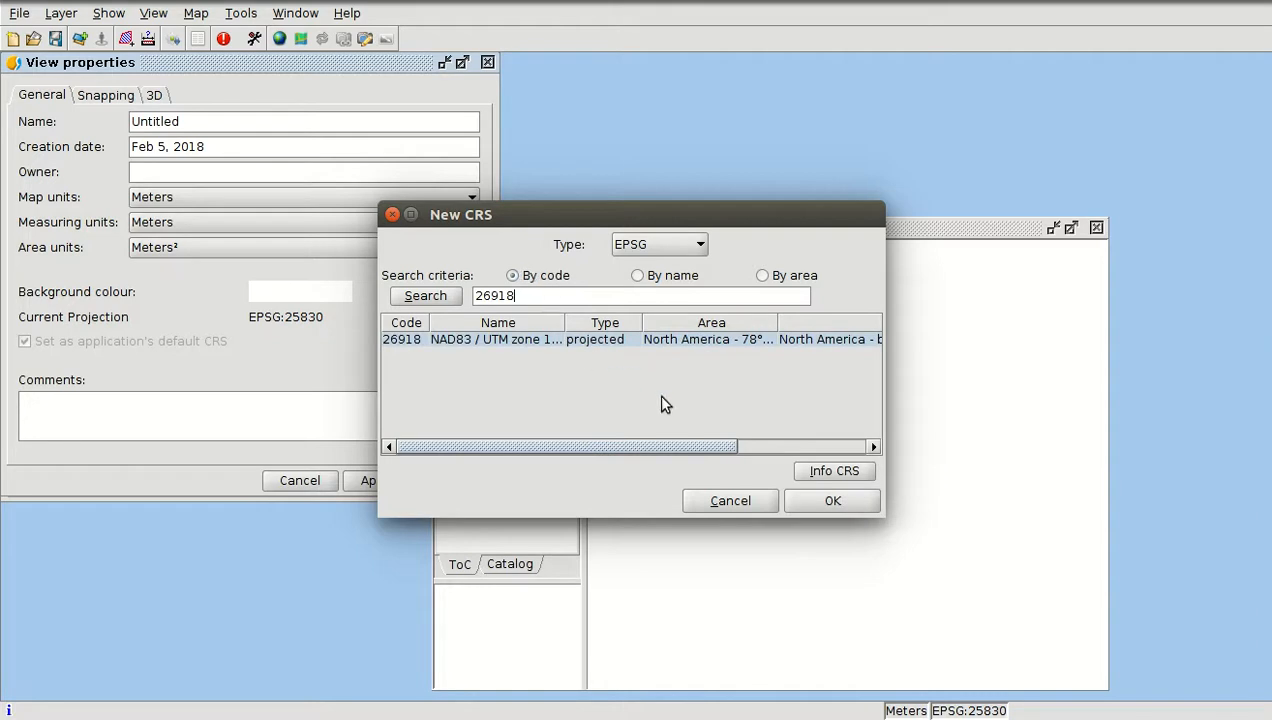
pyautogui.click(805, 492)
pyautogui.click(468, 484)
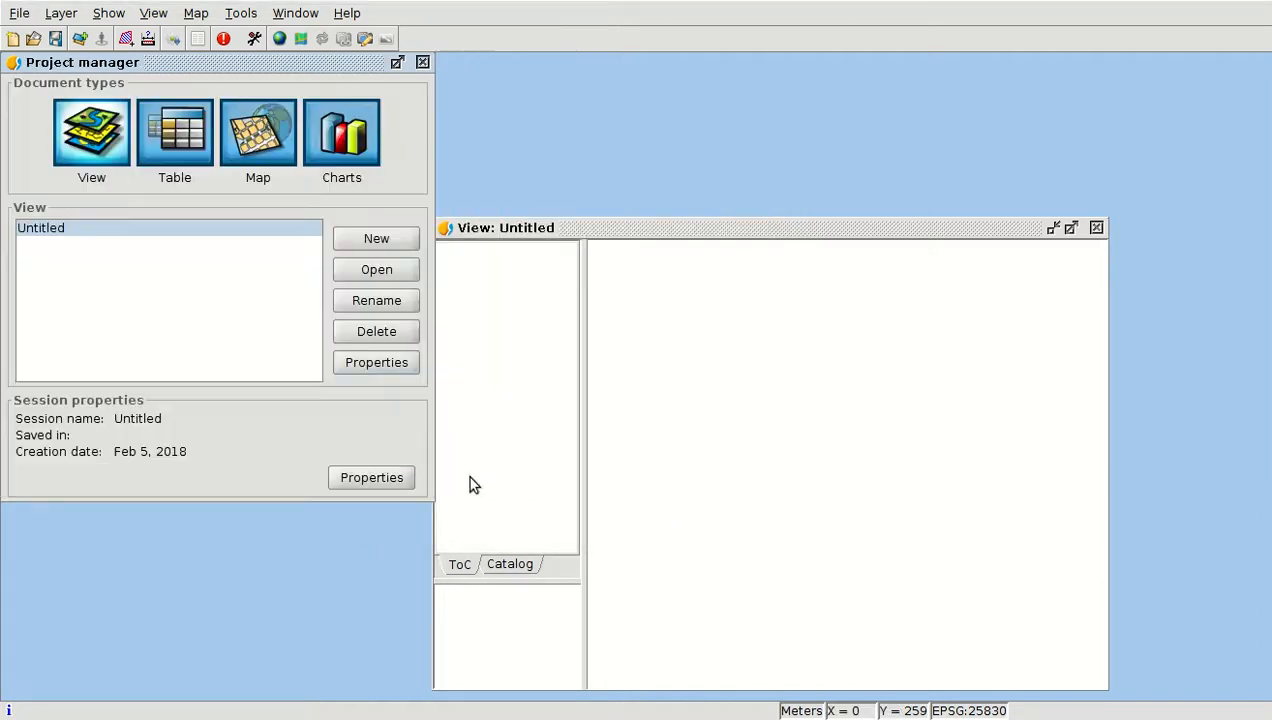
# Add the shapefiles NY_Parcels_26918.shp and NY_Path_26918.shp as layers to the maximized view
pyautogui.doubleClick(652, 228)
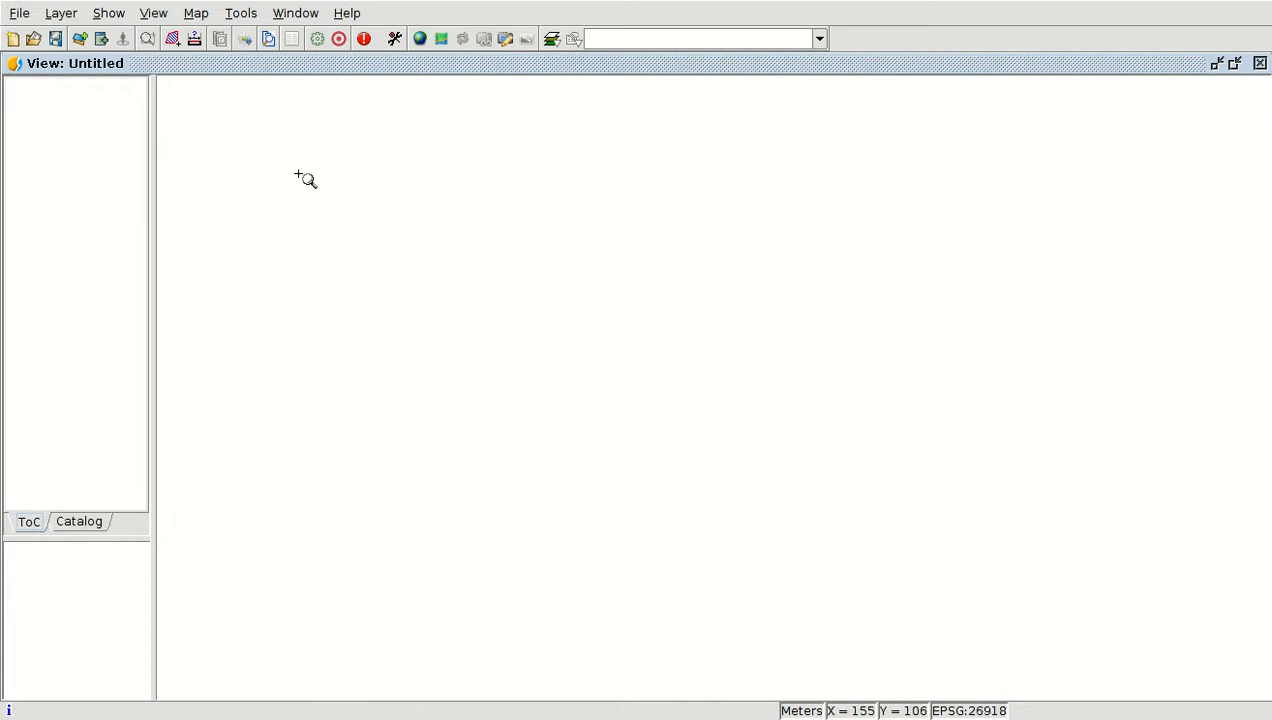
pyautogui.click(81, 40)
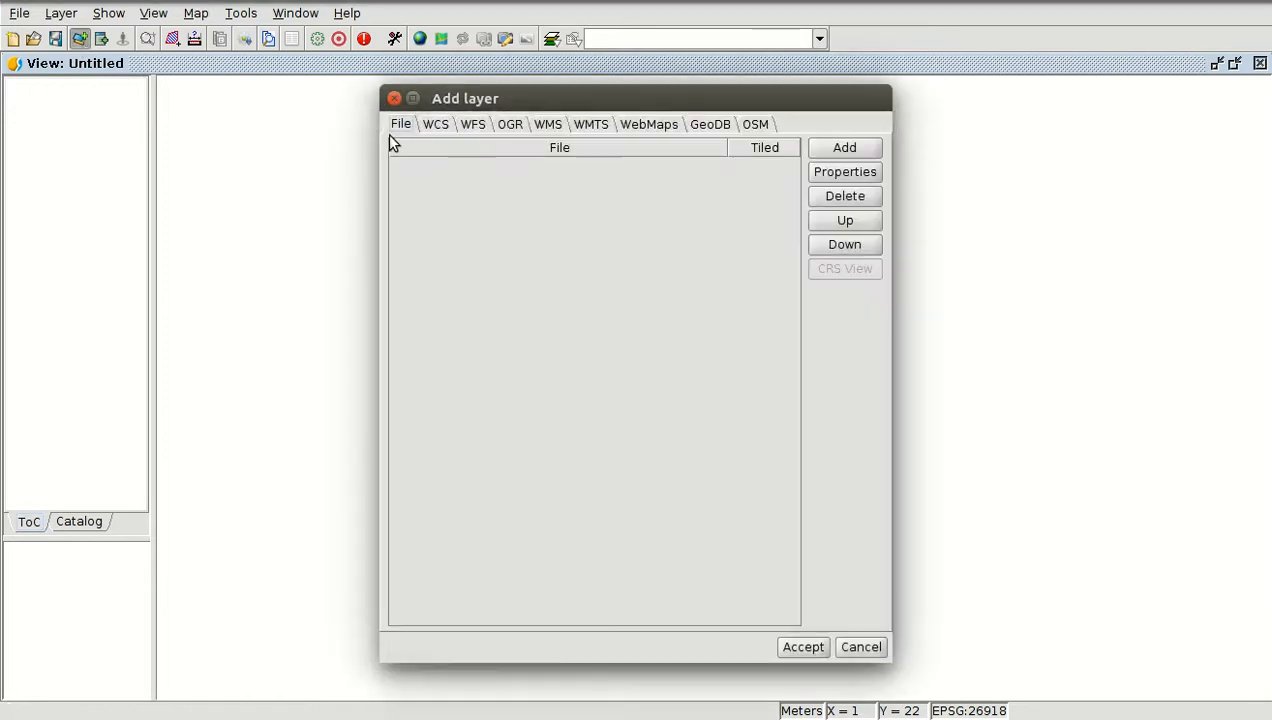
pyautogui.click(843, 147)
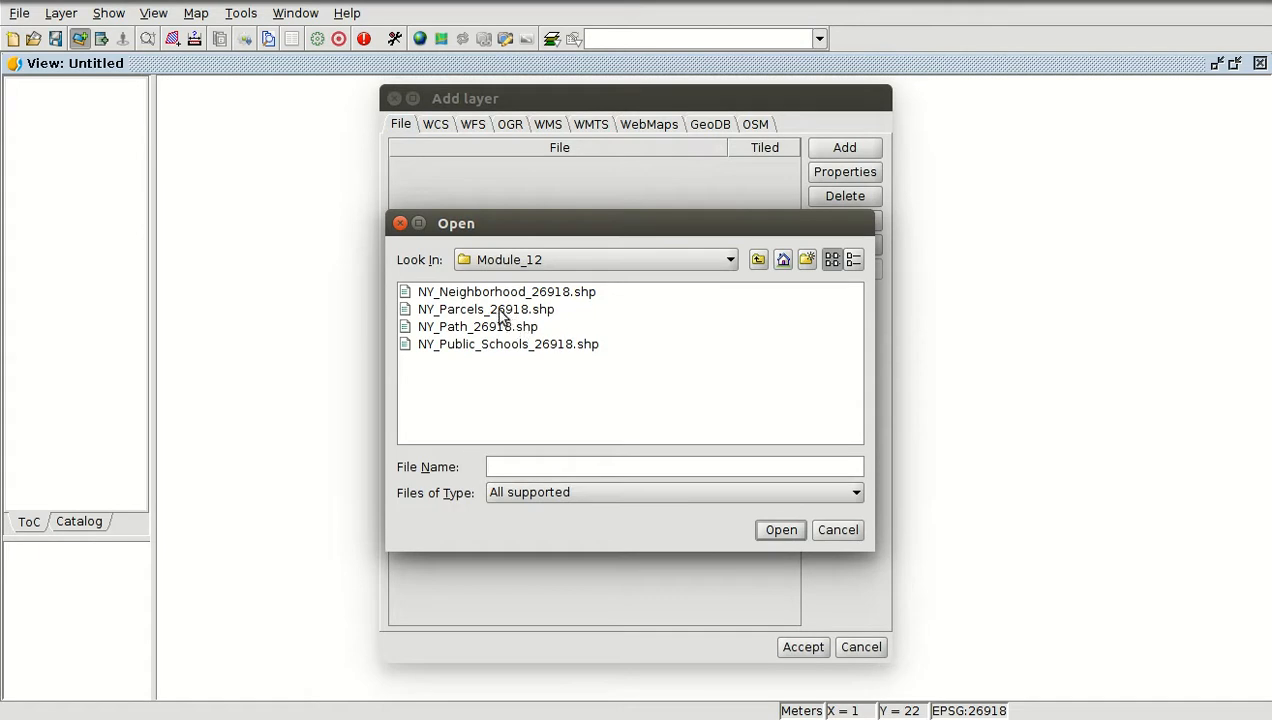
pyautogui.click(497, 311)
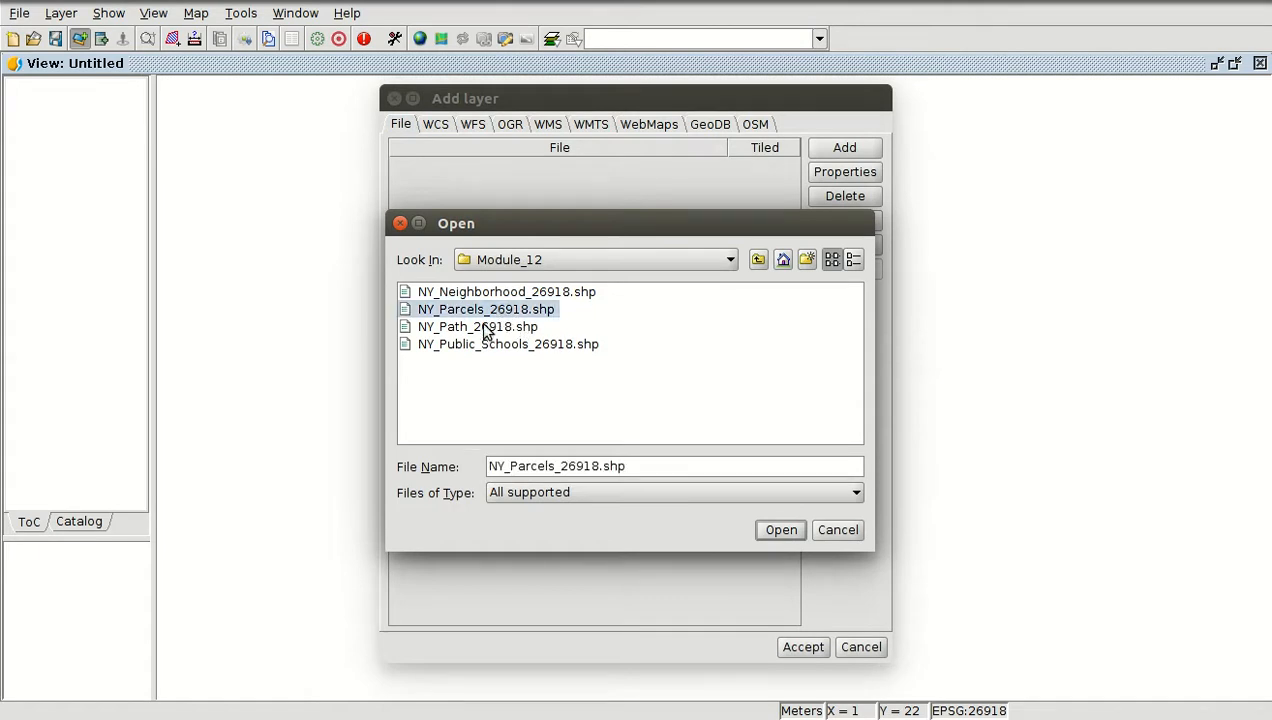
pyautogui.keyDown('ctrl'); pyautogui.click(481, 328); pyautogui.keyUp('ctrl')
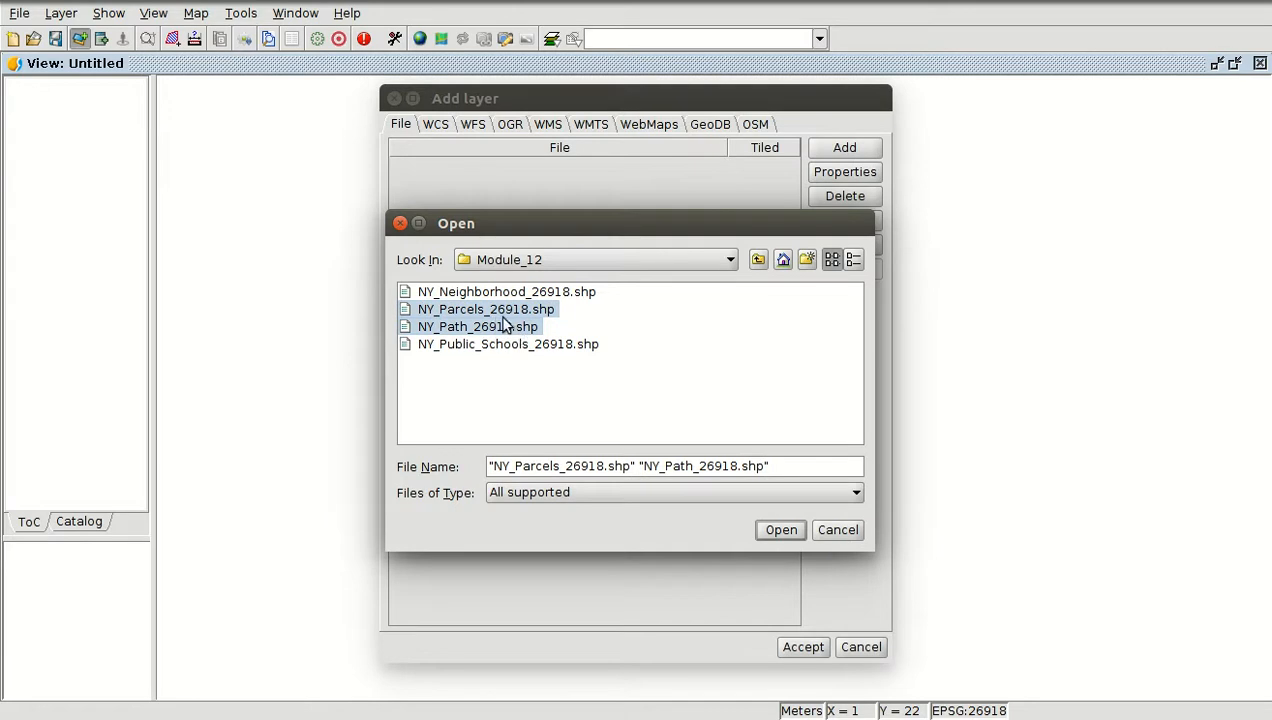
pyautogui.click(781, 531)
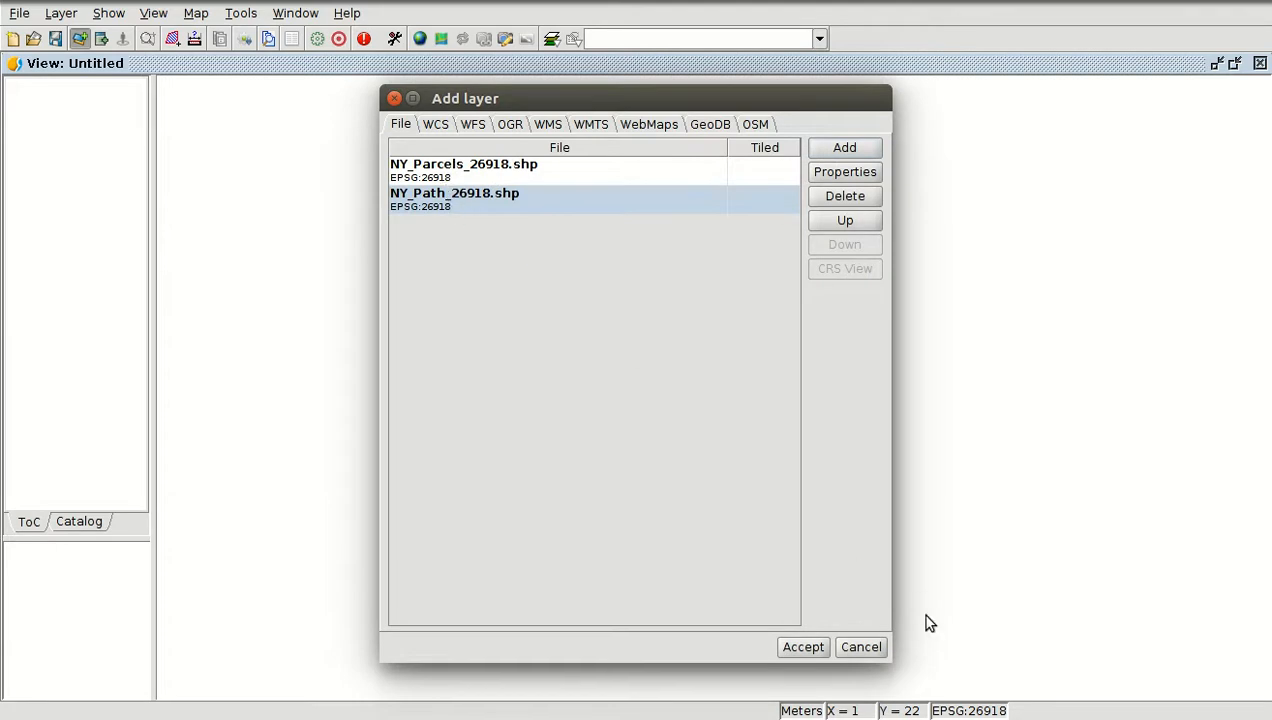
pyautogui.click(803, 647)
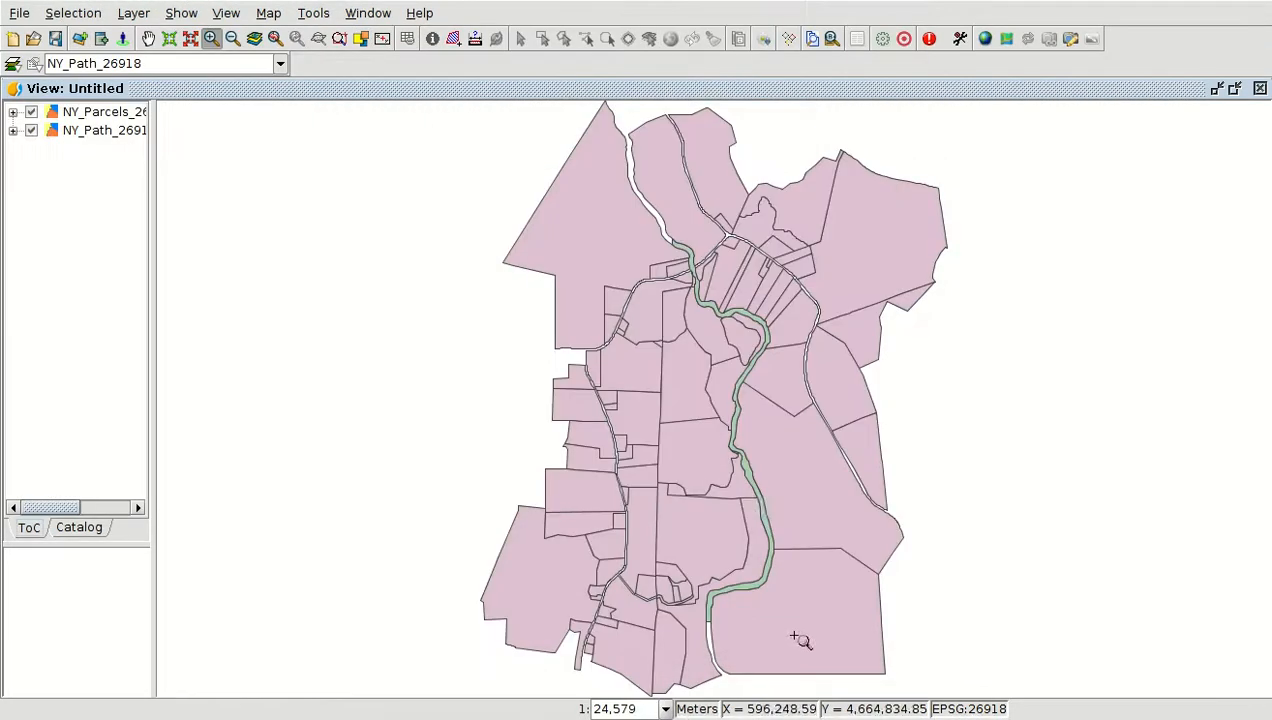
# Open the Geoprocessing Toolbox
pyautogui.scroll(2, 668, 233)
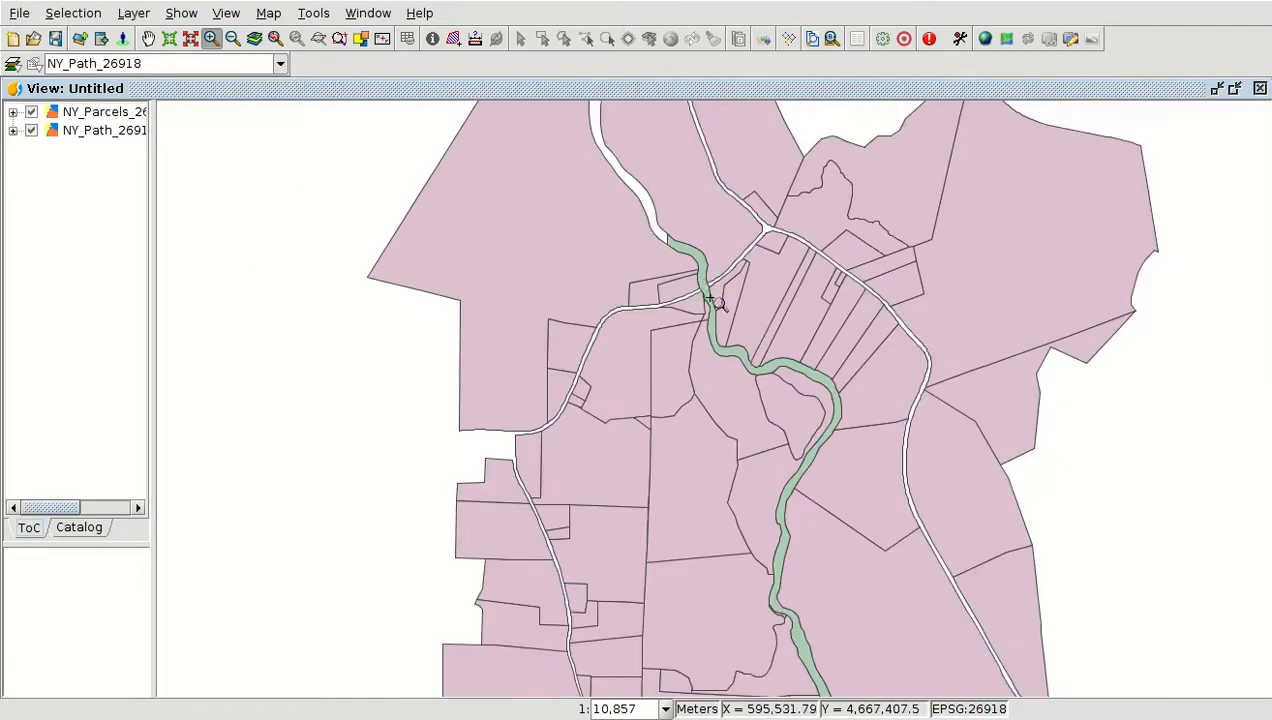
pyautogui.scroll(2, 705, 285)
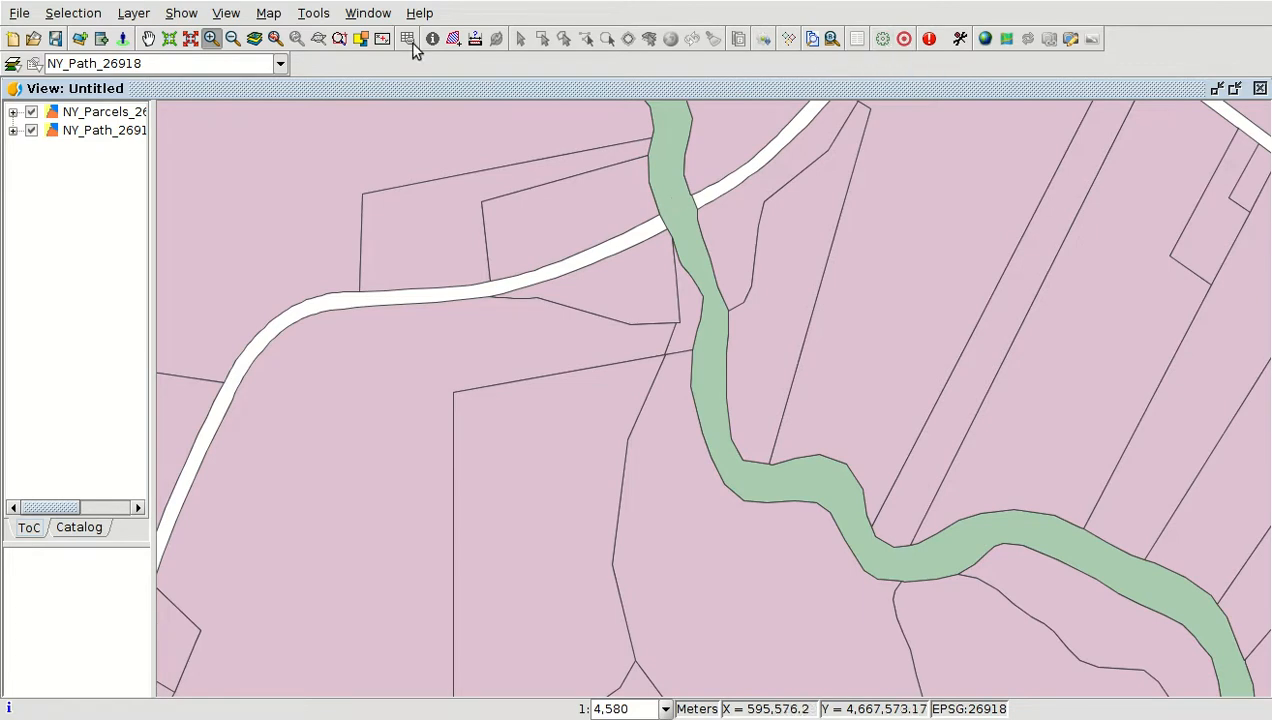
pyautogui.click(322, 14)
pyautogui.moveTo(341, 210)
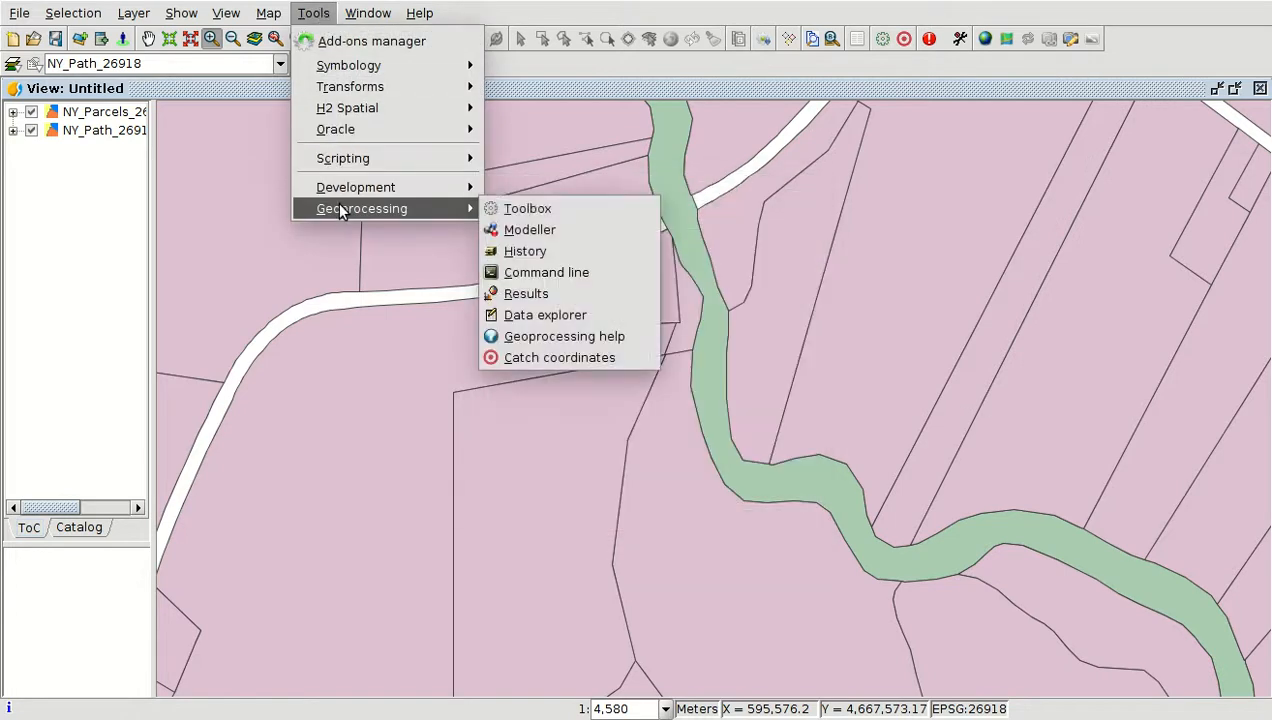
pyautogui.click(520, 210)
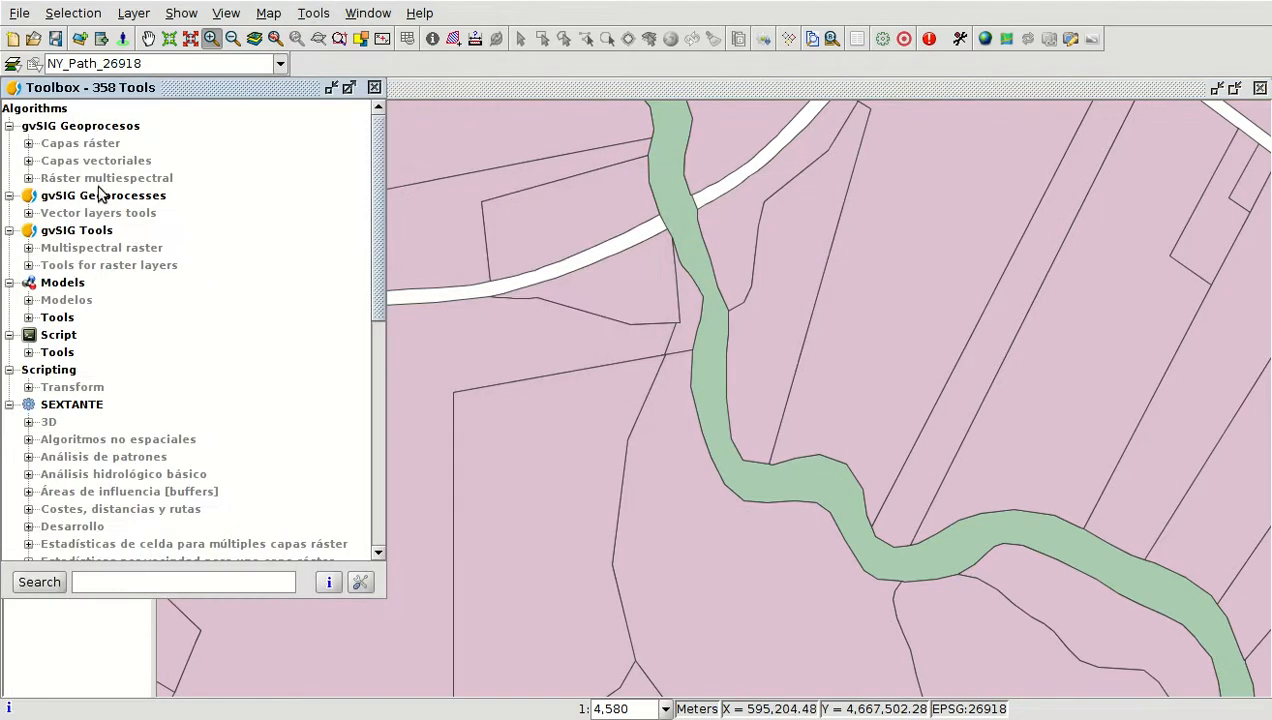
# Browse the toolbox categories for vector, polygon and point layer tools
pyautogui.click(28, 145)
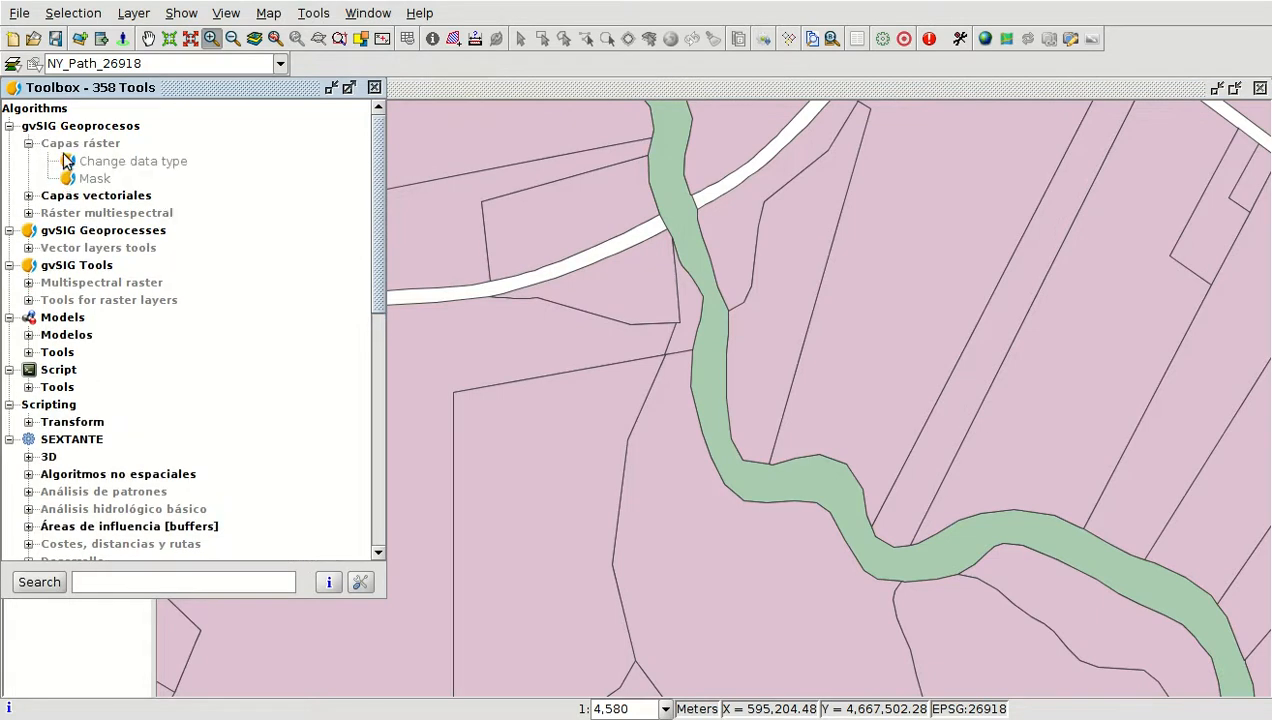
pyautogui.click(28, 196)
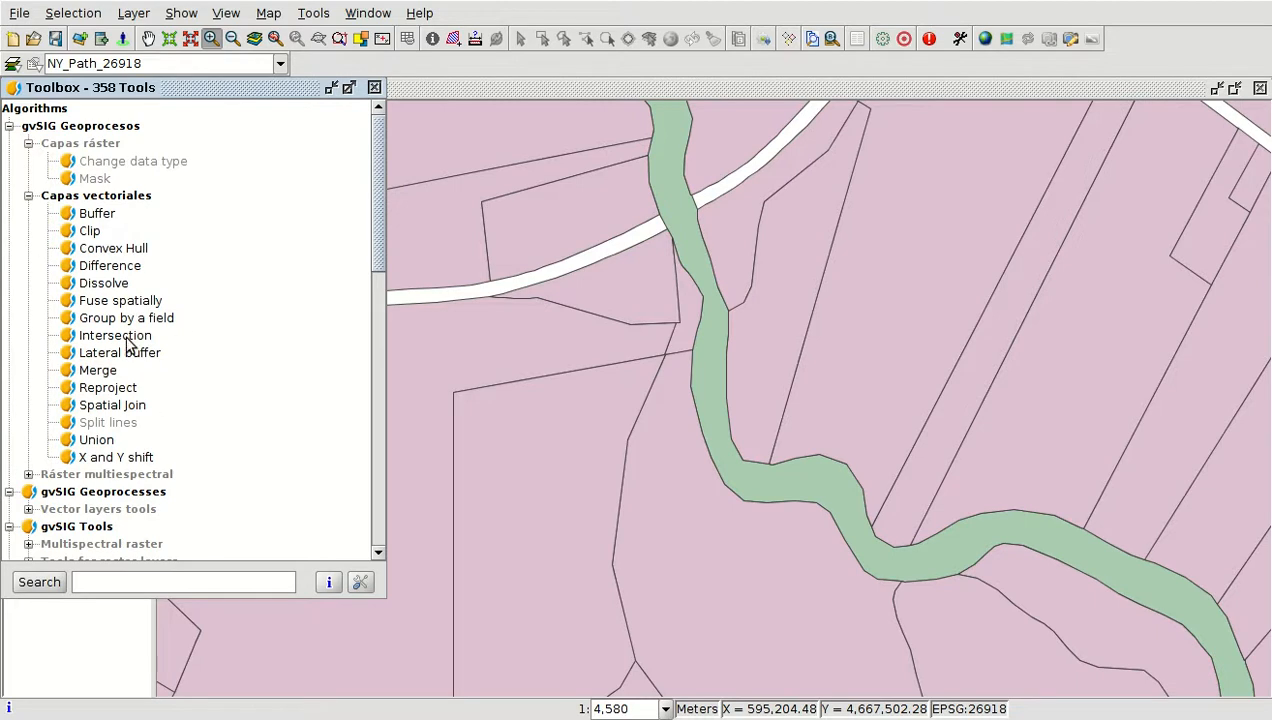
pyautogui.scroll(-6, 128, 245)
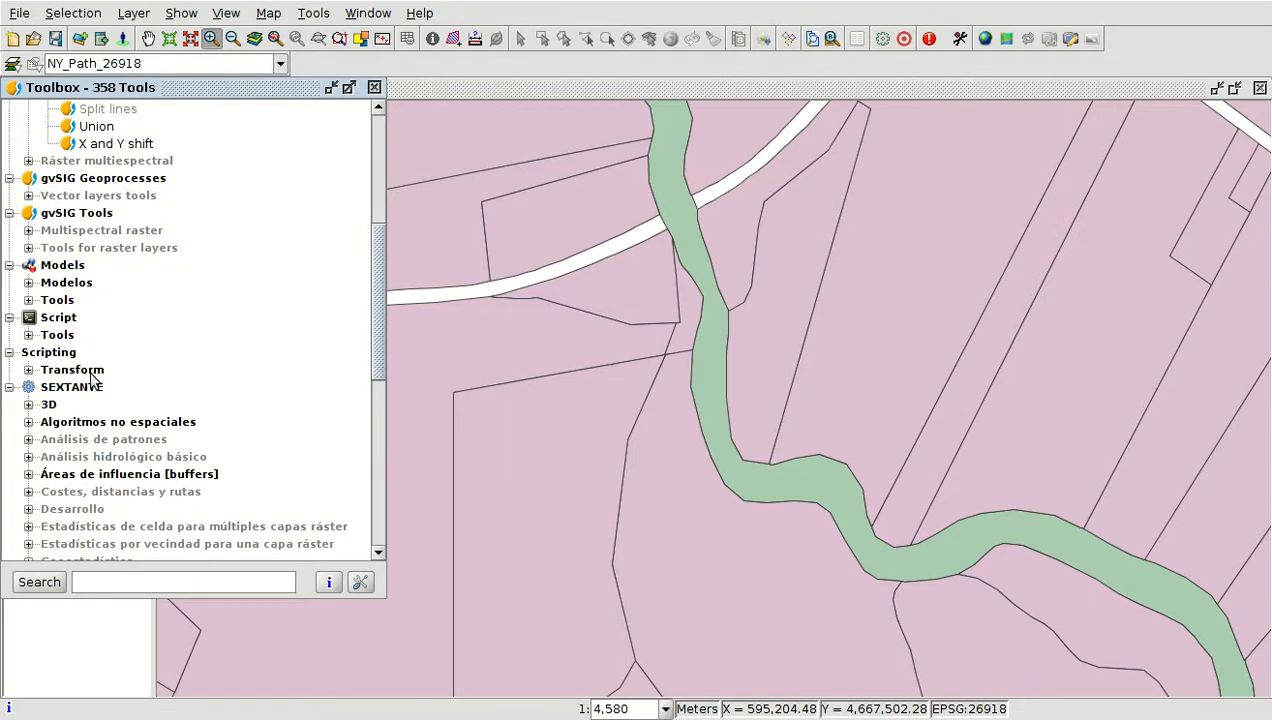
pyautogui.scroll(-2, 100, 352)
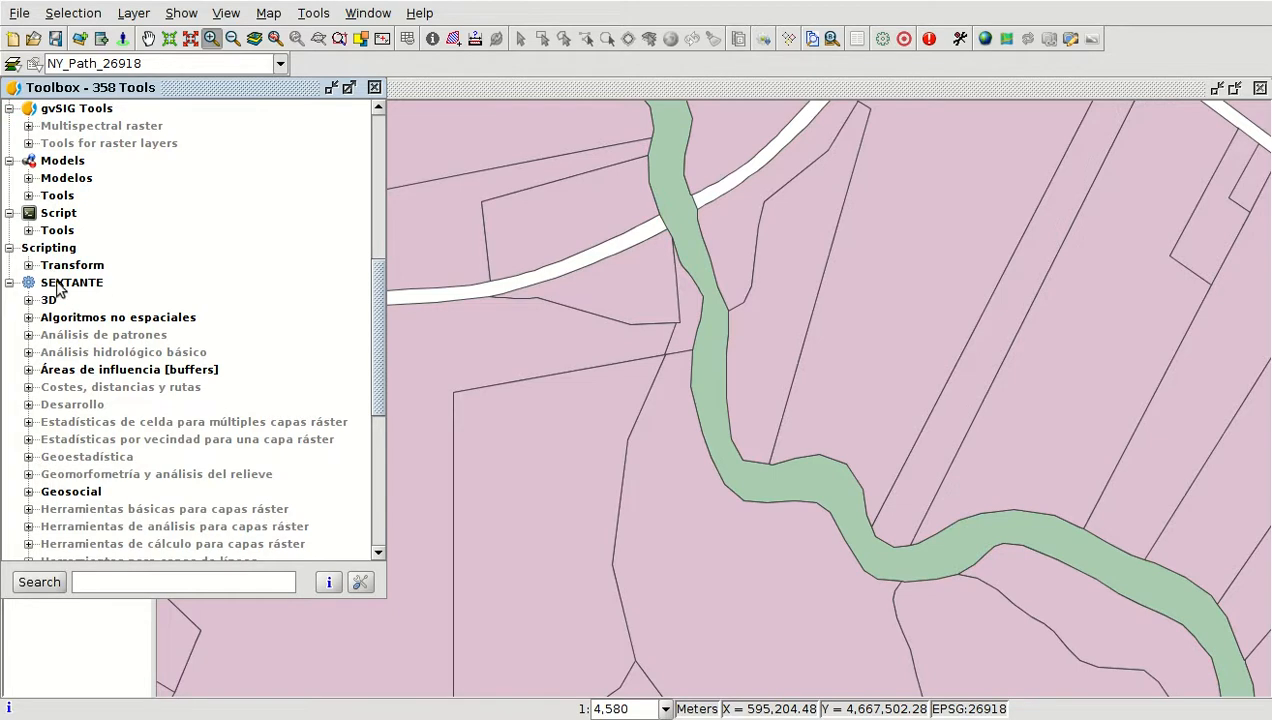
pyautogui.scroll(-2, 80, 290)
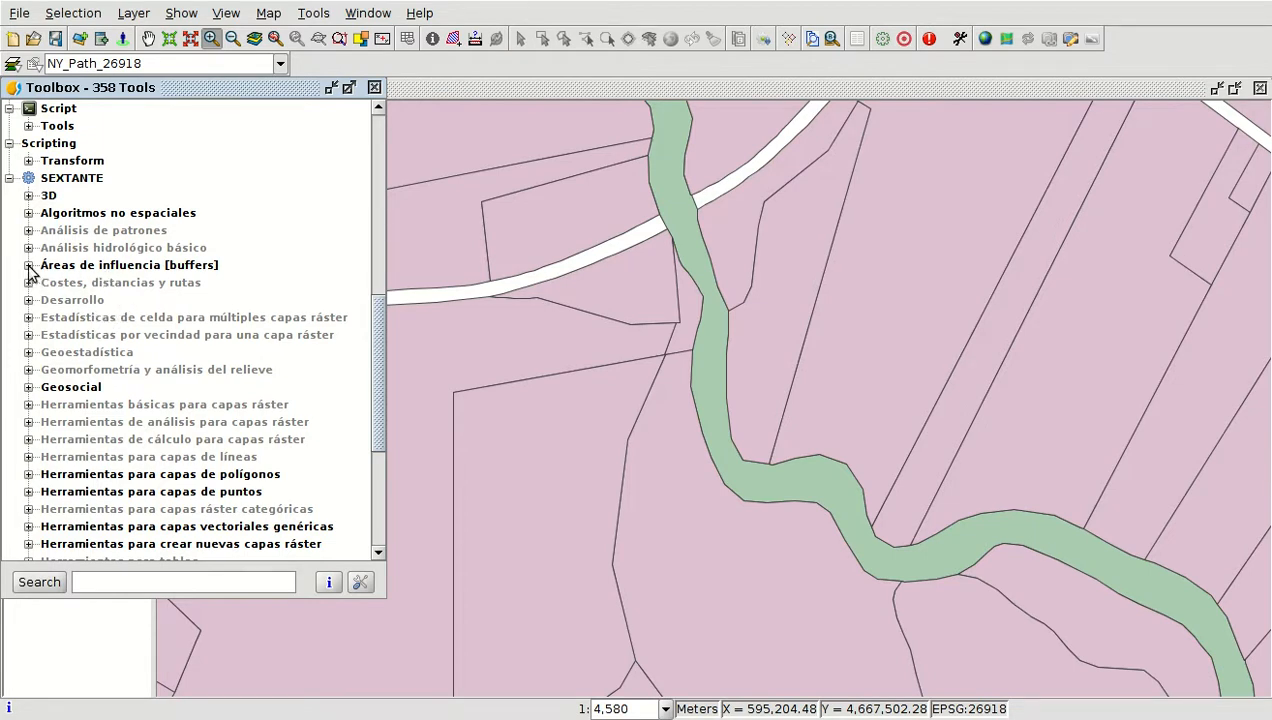
pyautogui.scroll(-3, 45, 280)
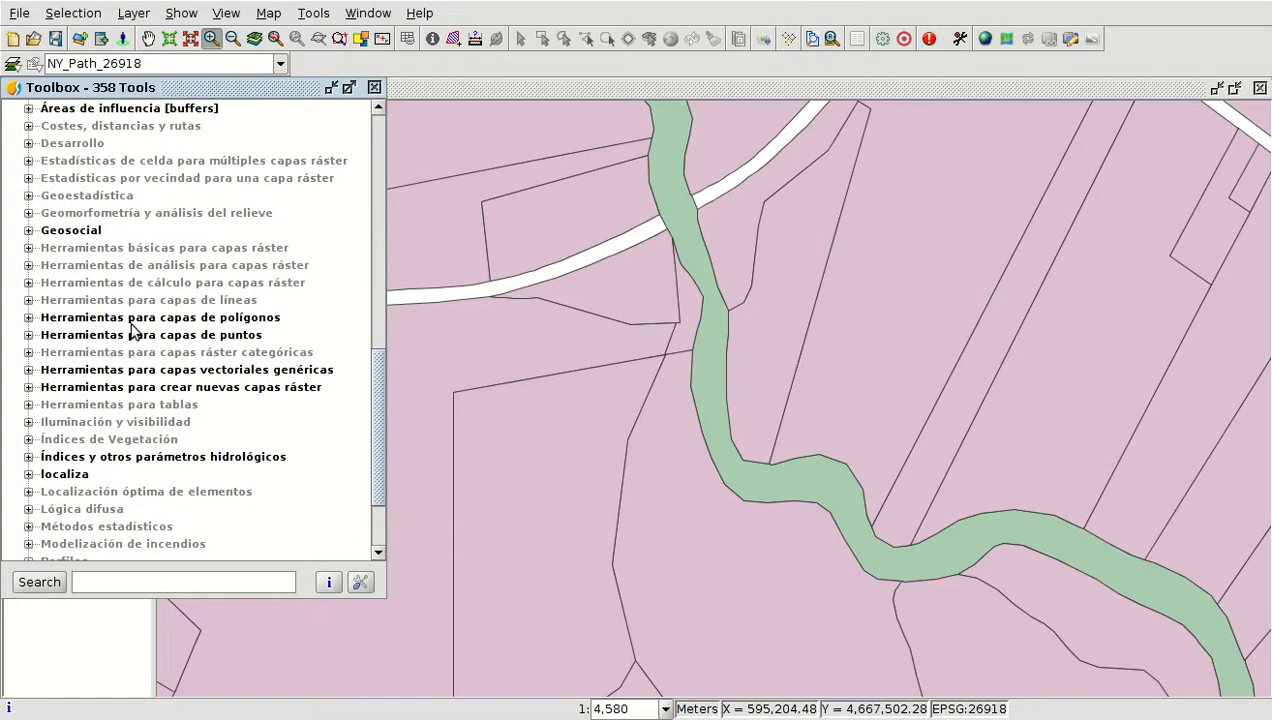
pyautogui.click(28, 317)
pyautogui.scroll(-3, 80, 430)
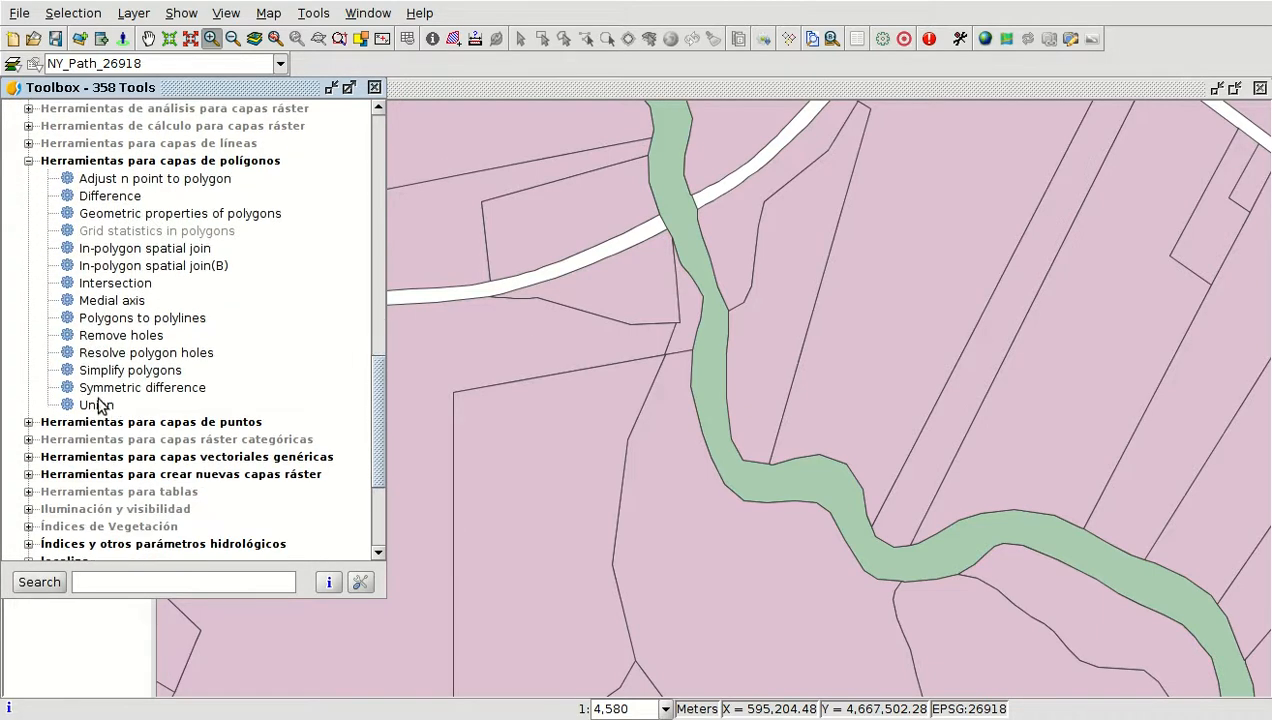
pyautogui.click(28, 422)
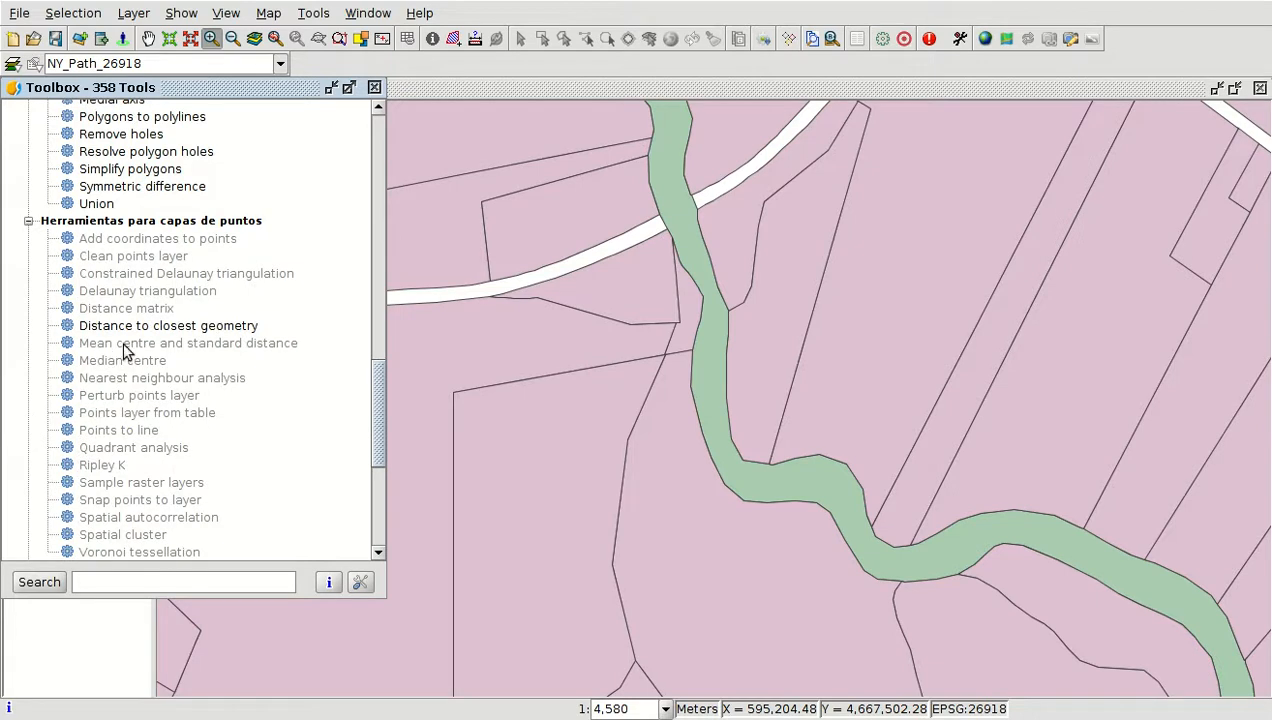
pyautogui.scroll(-5, 113, 350)
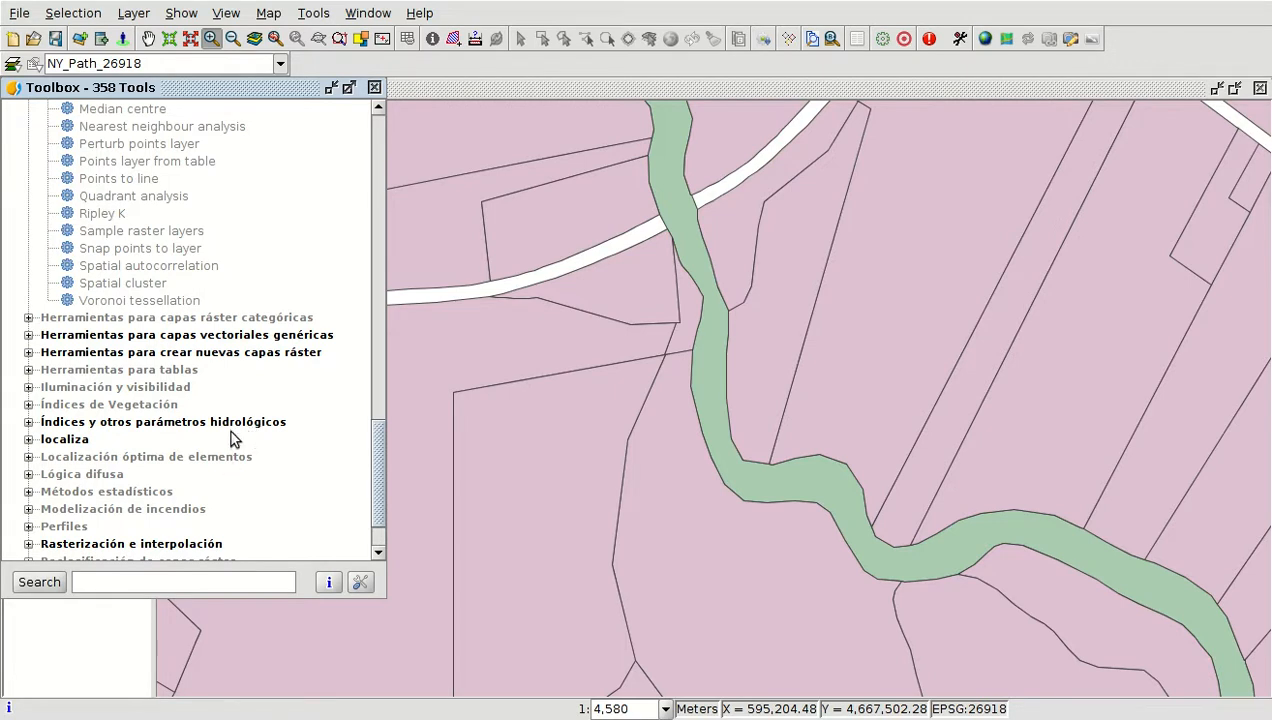
pyautogui.scroll(-2, 230, 429)
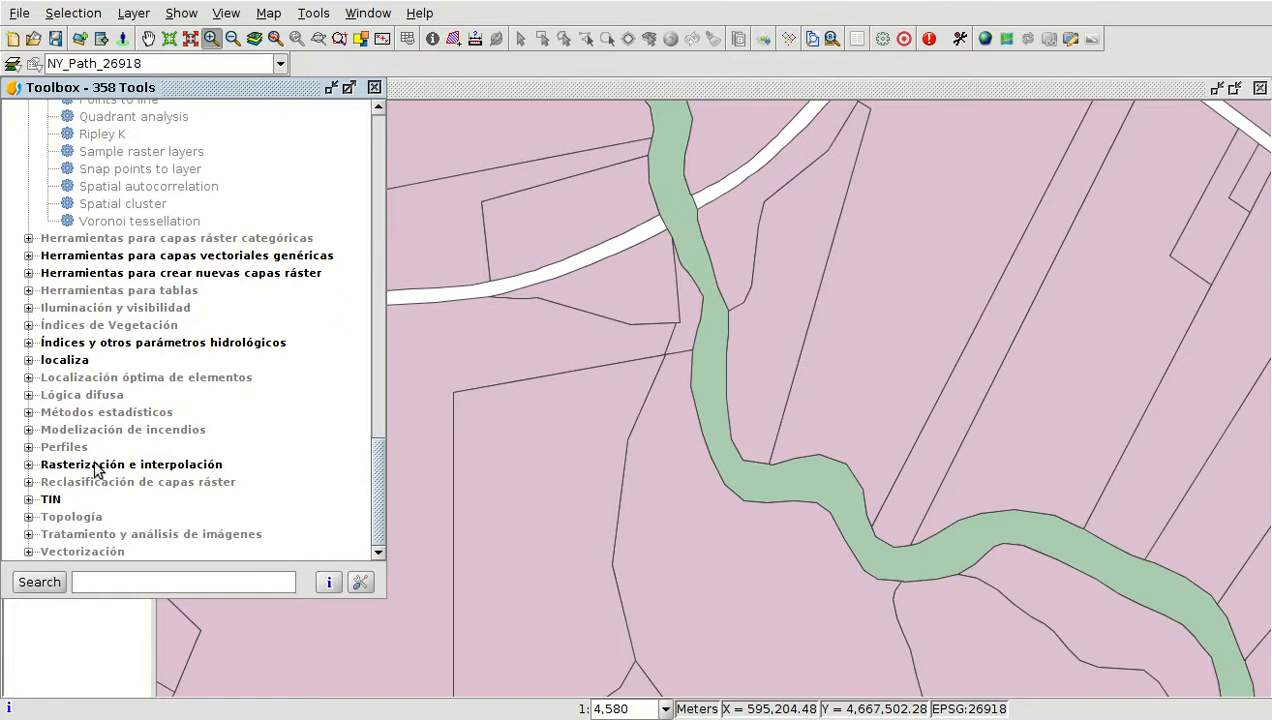
pyautogui.scroll(15, 162, 300)
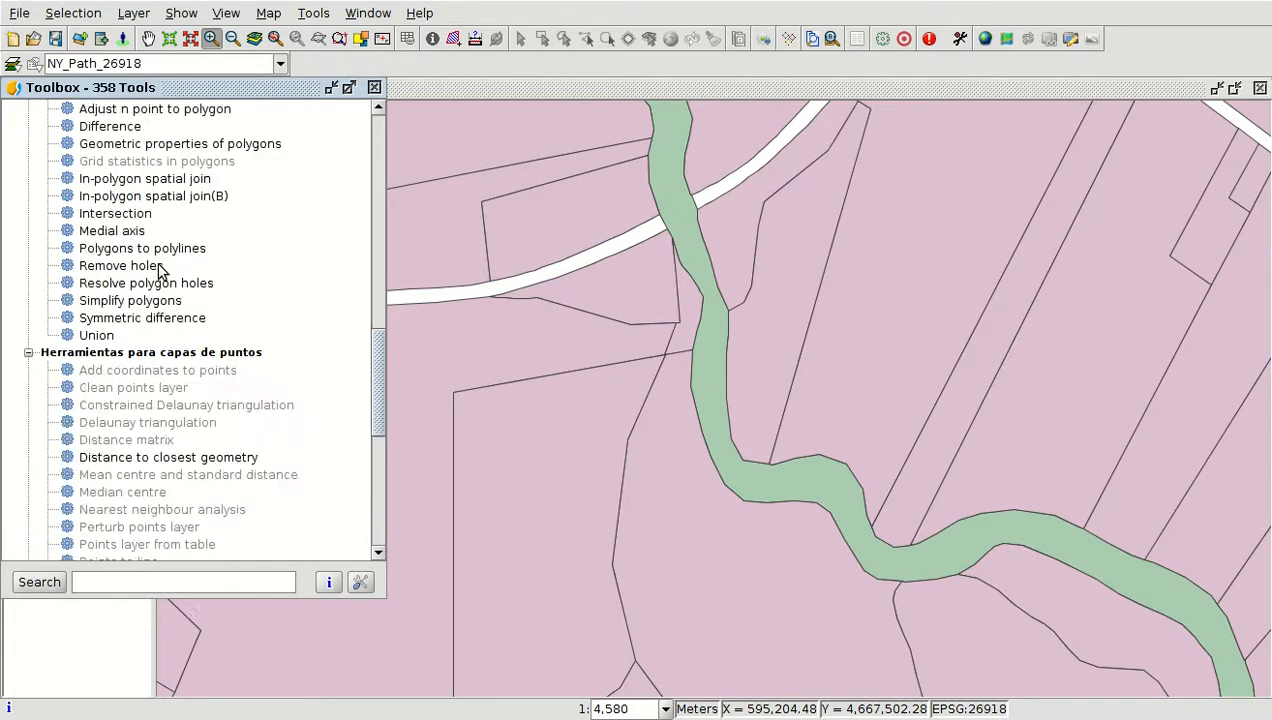
pyautogui.scroll(2, 155, 250)
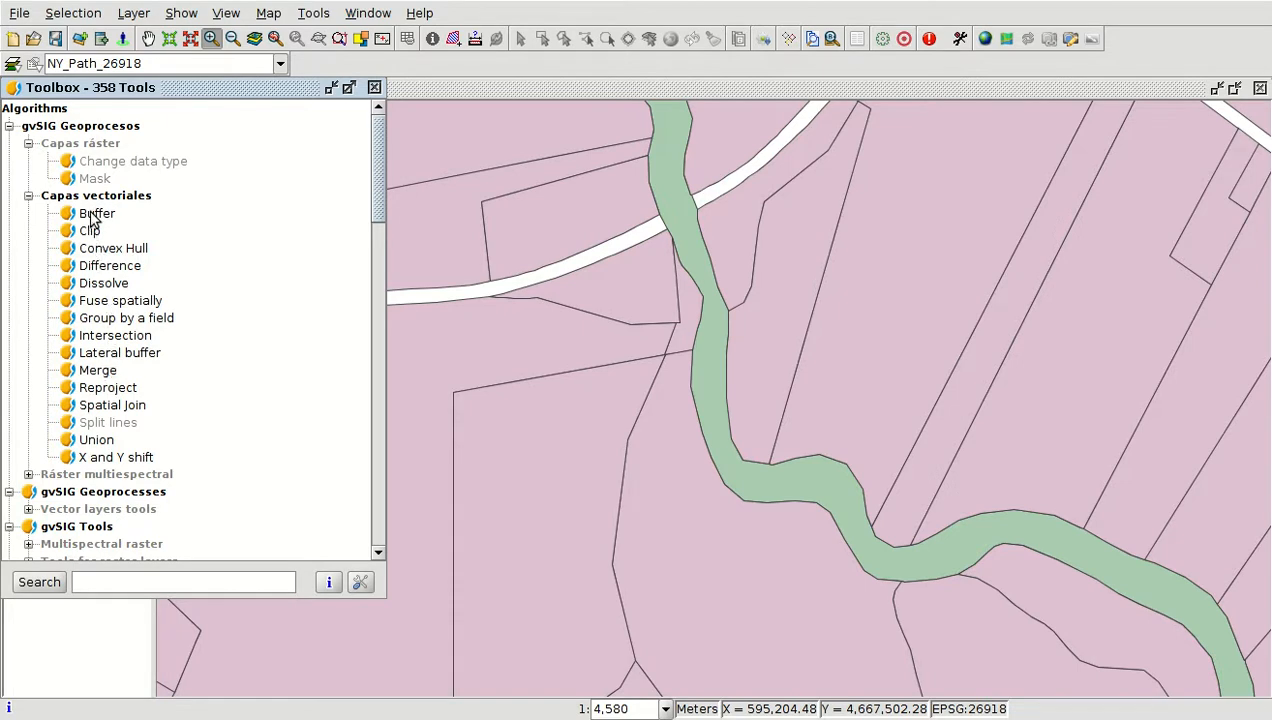
# Open the Buffer tool with NY_Path_26918 as input and a fixed buffer distance of 5.0 meters
pyautogui.doubleClick(92, 216)
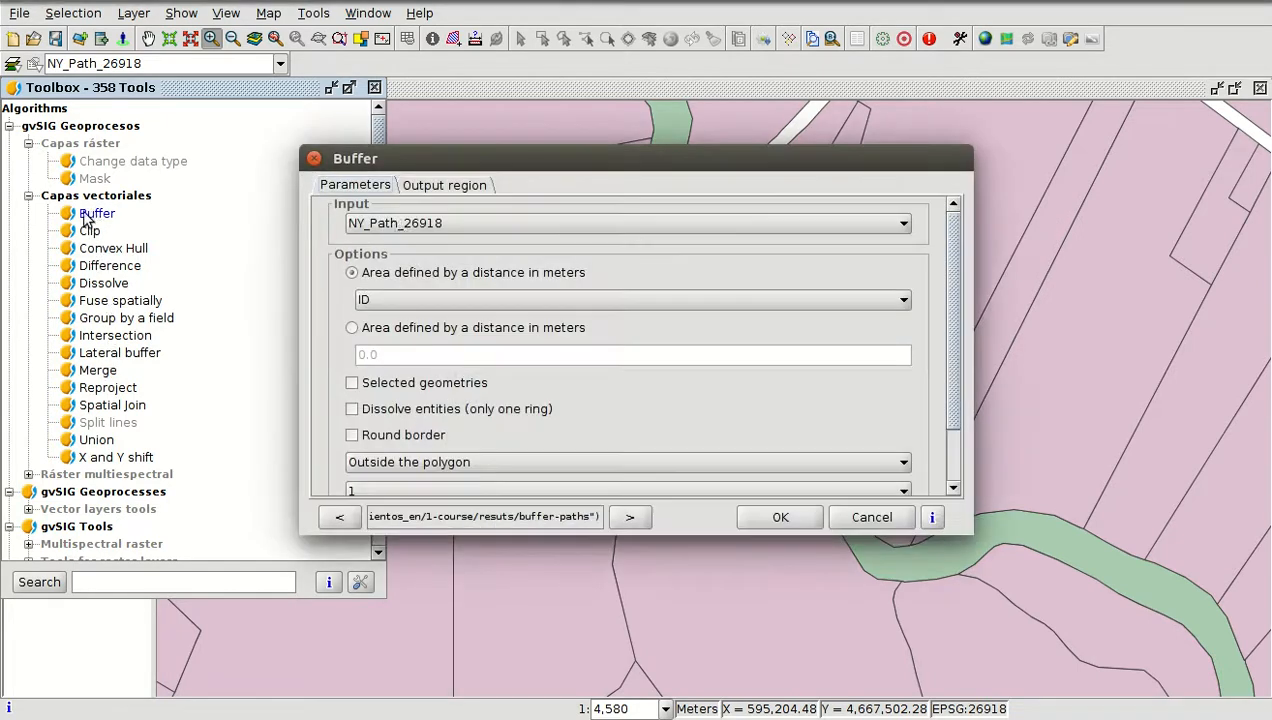
pyautogui.click(424, 228)
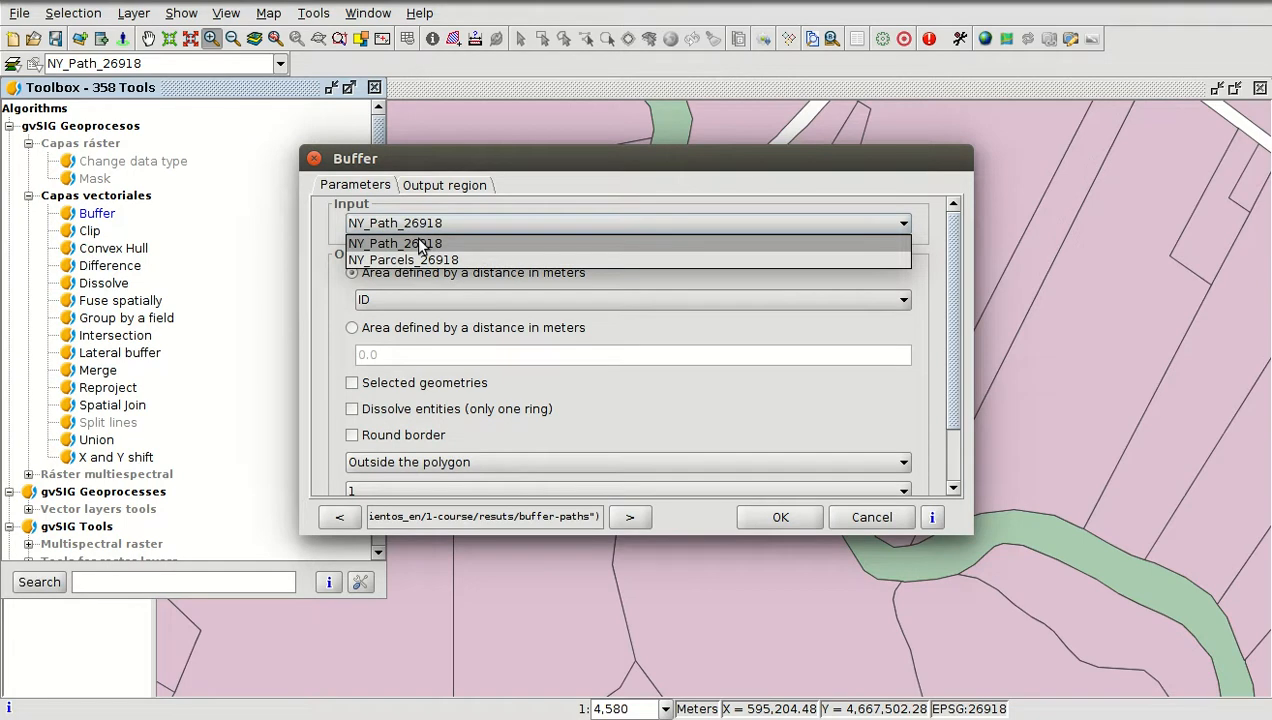
pyautogui.click(421, 246)
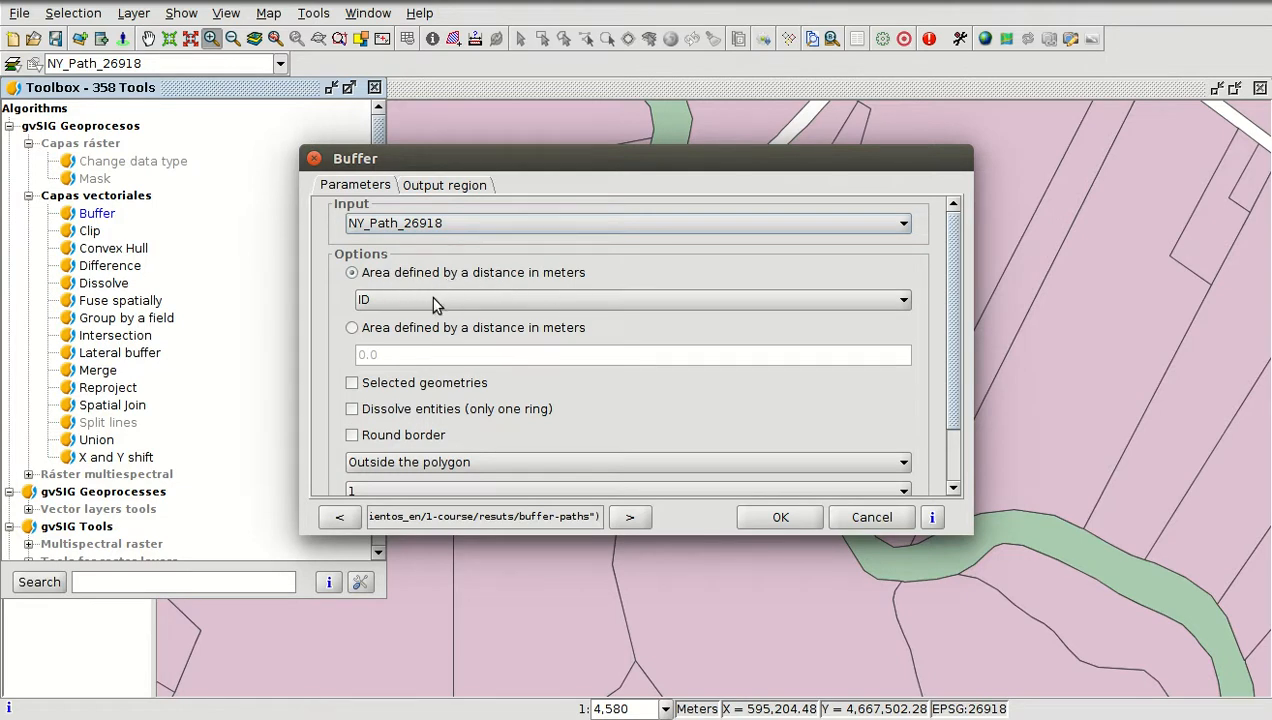
pyautogui.click(354, 330)
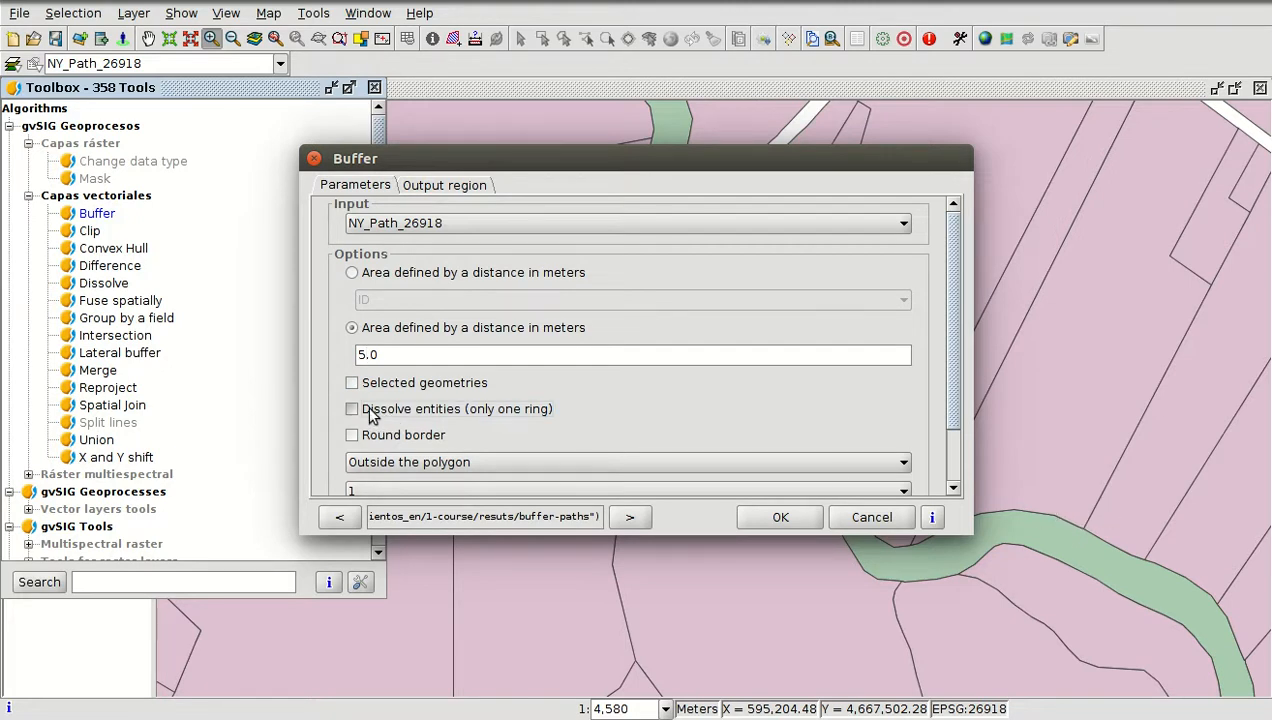
# Enable dissolving entities into one ring and round borders for the buffer
pyautogui.click(369, 409)
pyautogui.click(352, 435)
pyautogui.scroll(-3, 553, 365)
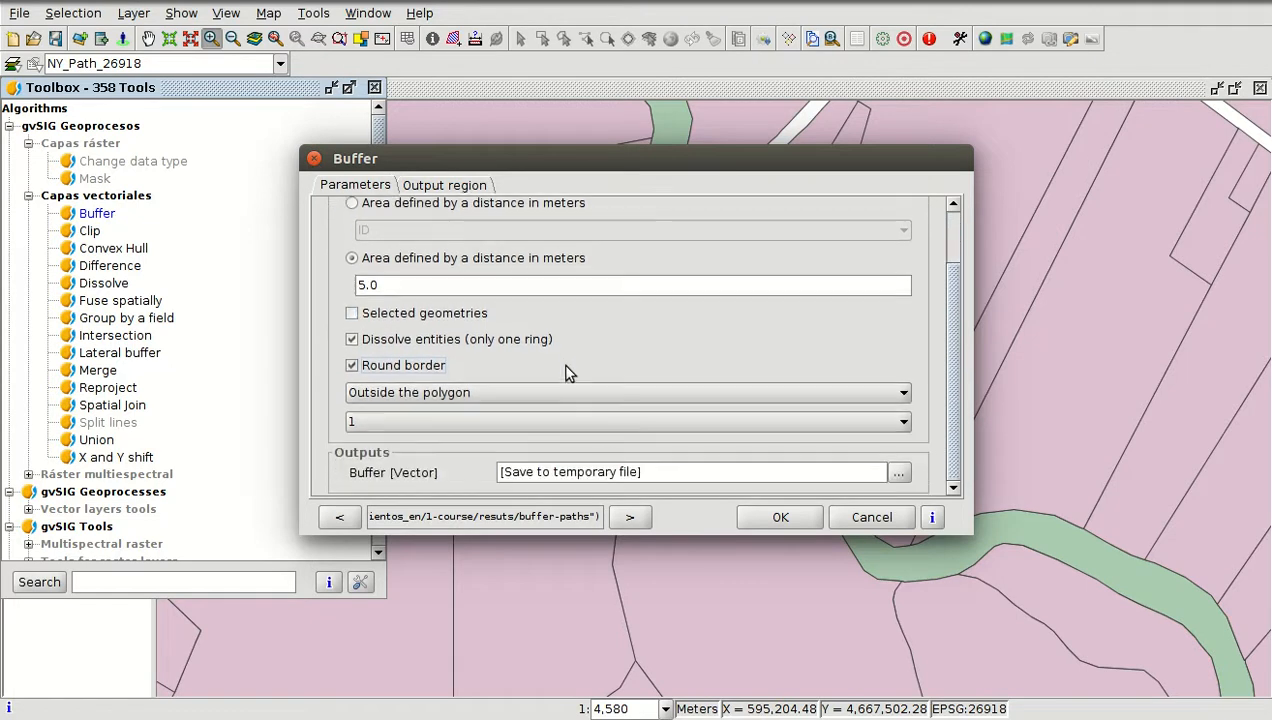
# Save the buffer output as buffer-paths in the resuts folder of 1-course and run the Buffer tool
pyautogui.click(900, 474)
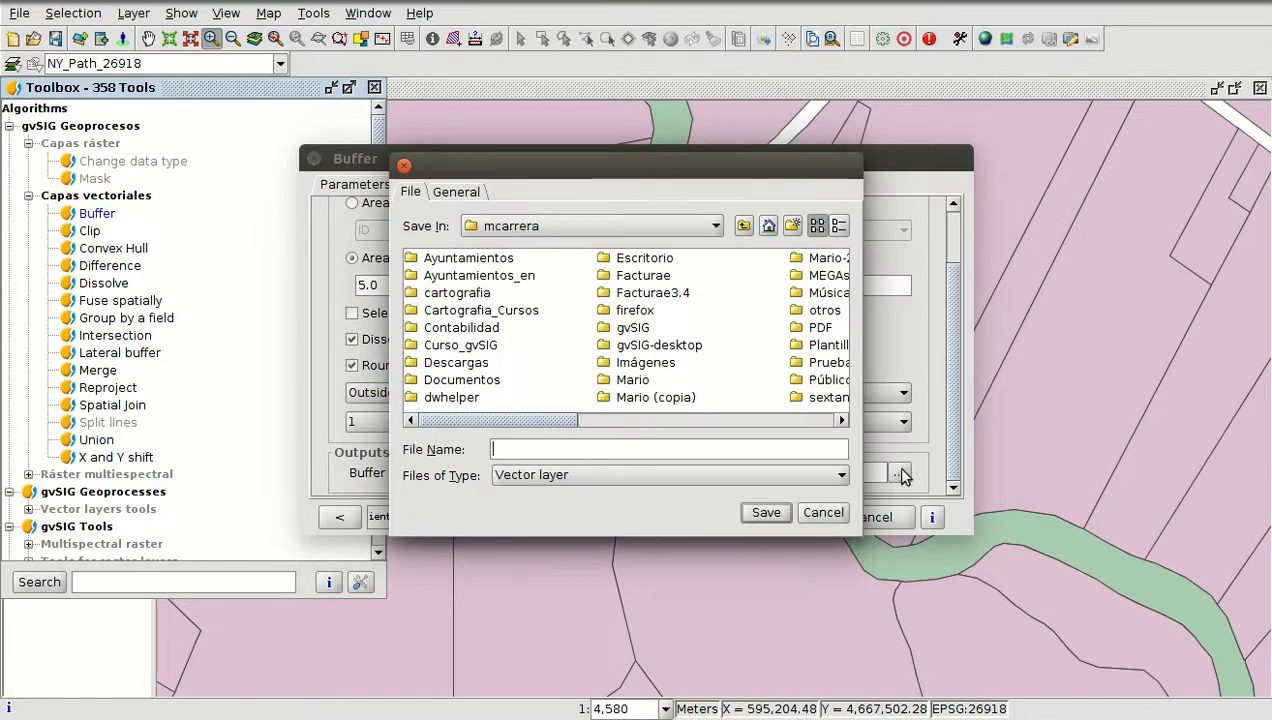
pyautogui.click(458, 192)
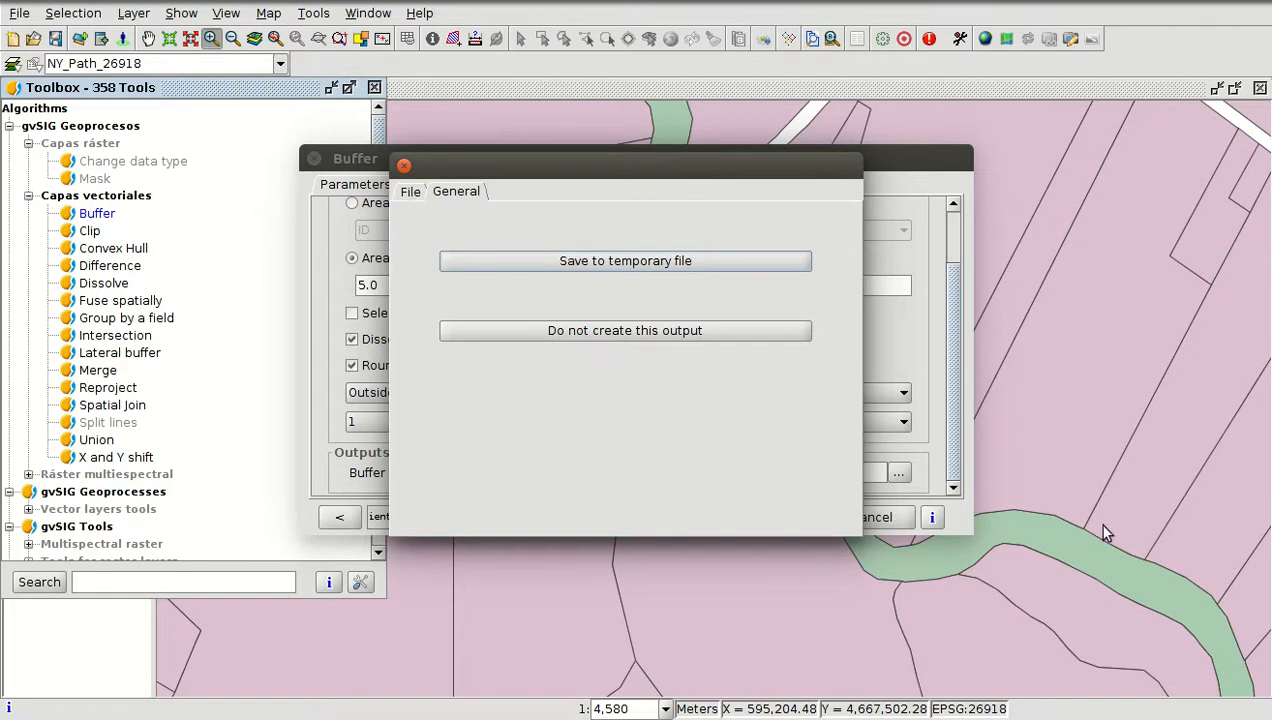
pyautogui.click(410, 192)
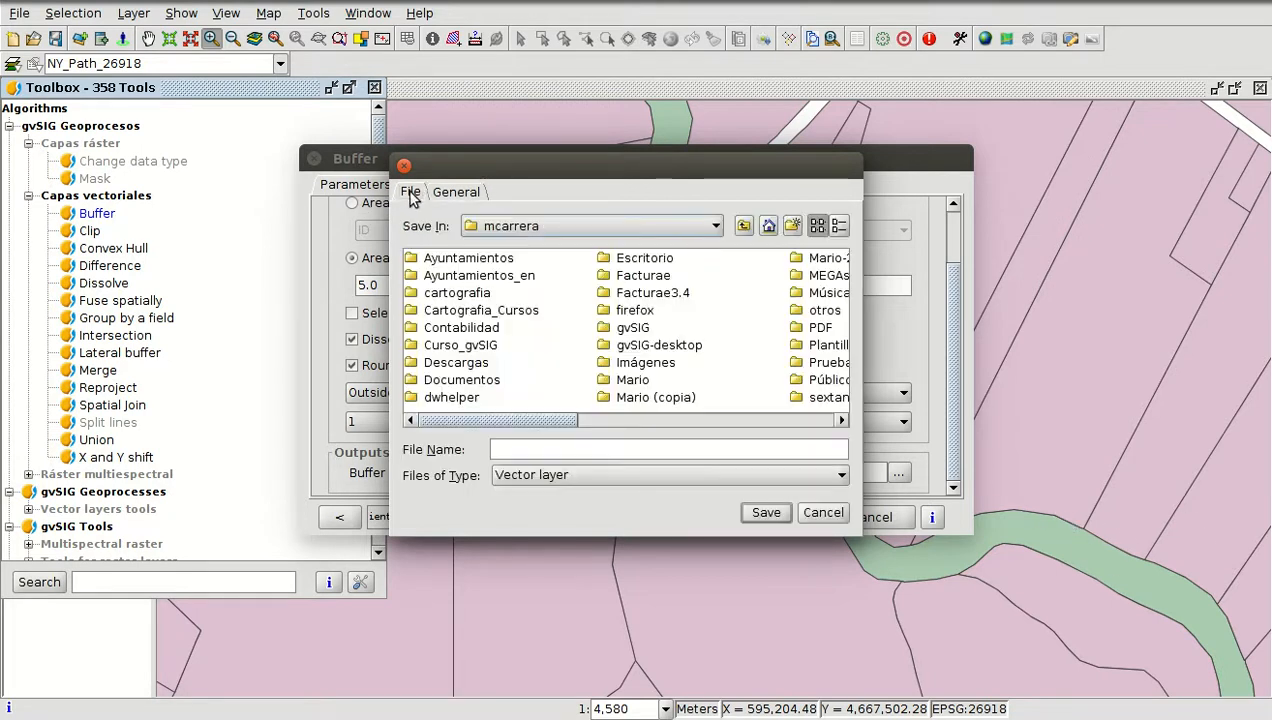
pyautogui.doubleClick(455, 276)
pyautogui.doubleClick(449, 259)
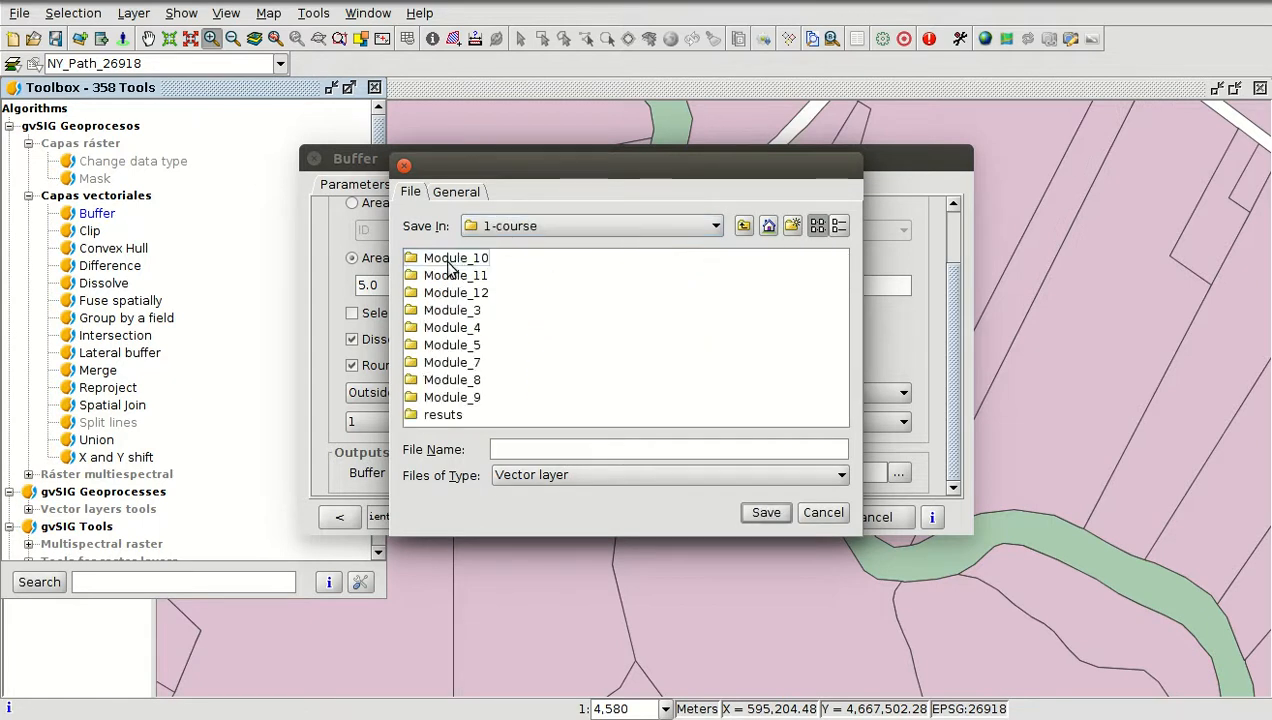
pyautogui.doubleClick(448, 414)
pyautogui.click(517, 452)
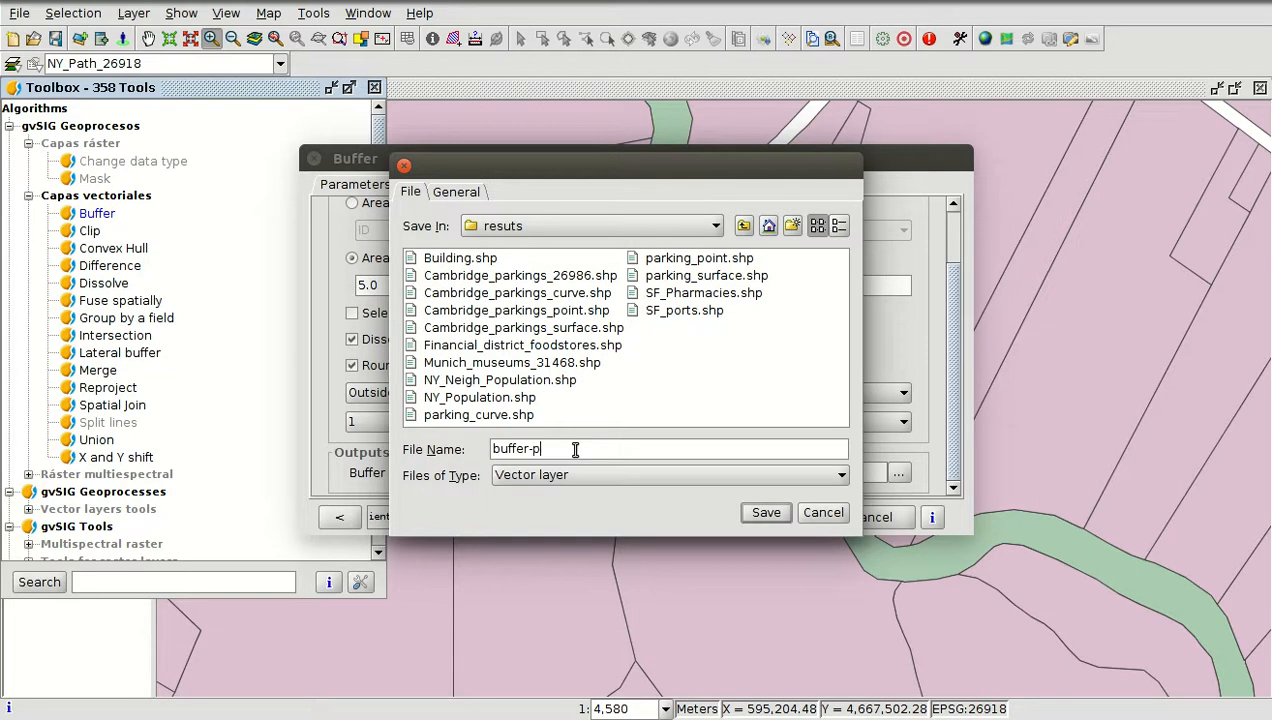
pyautogui.write('buffer-paths')
pyautogui.press('Return')
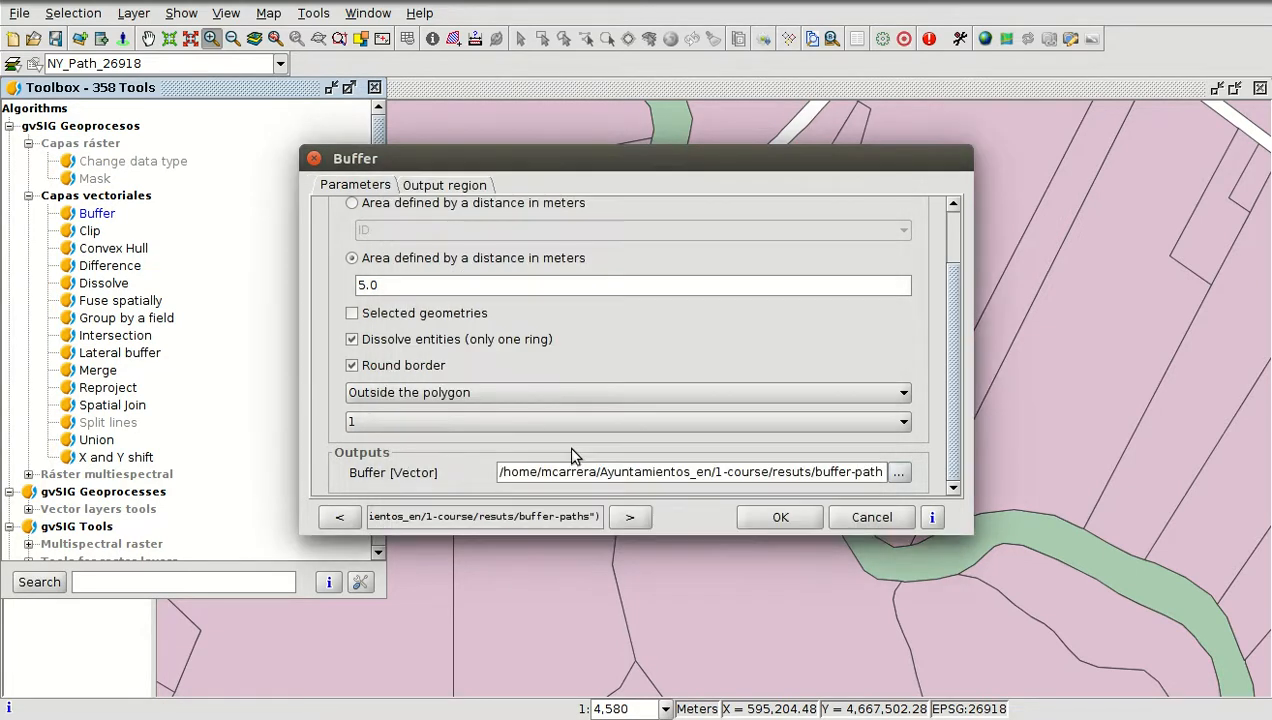
pyautogui.click(781, 517)
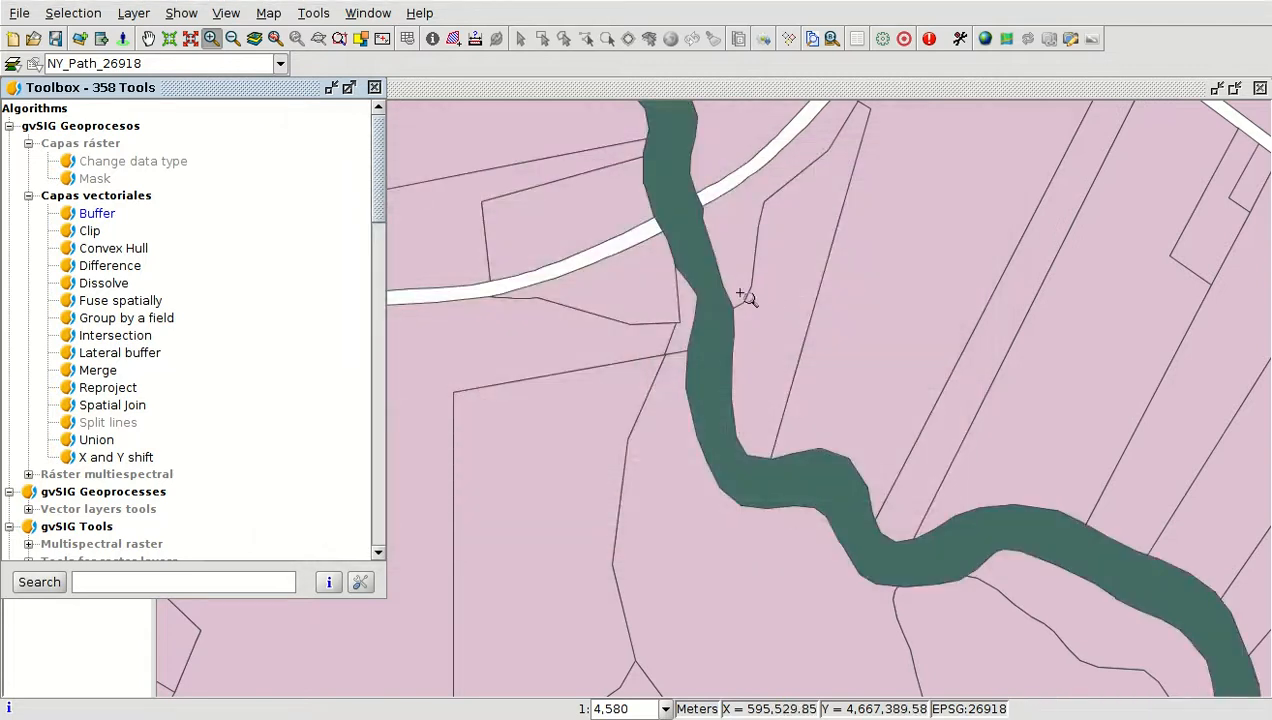
# Close the toolbox, zoom in on the path, and toggle the Buffer layer's visibility to compare it with the path
pyautogui.click(374, 88)
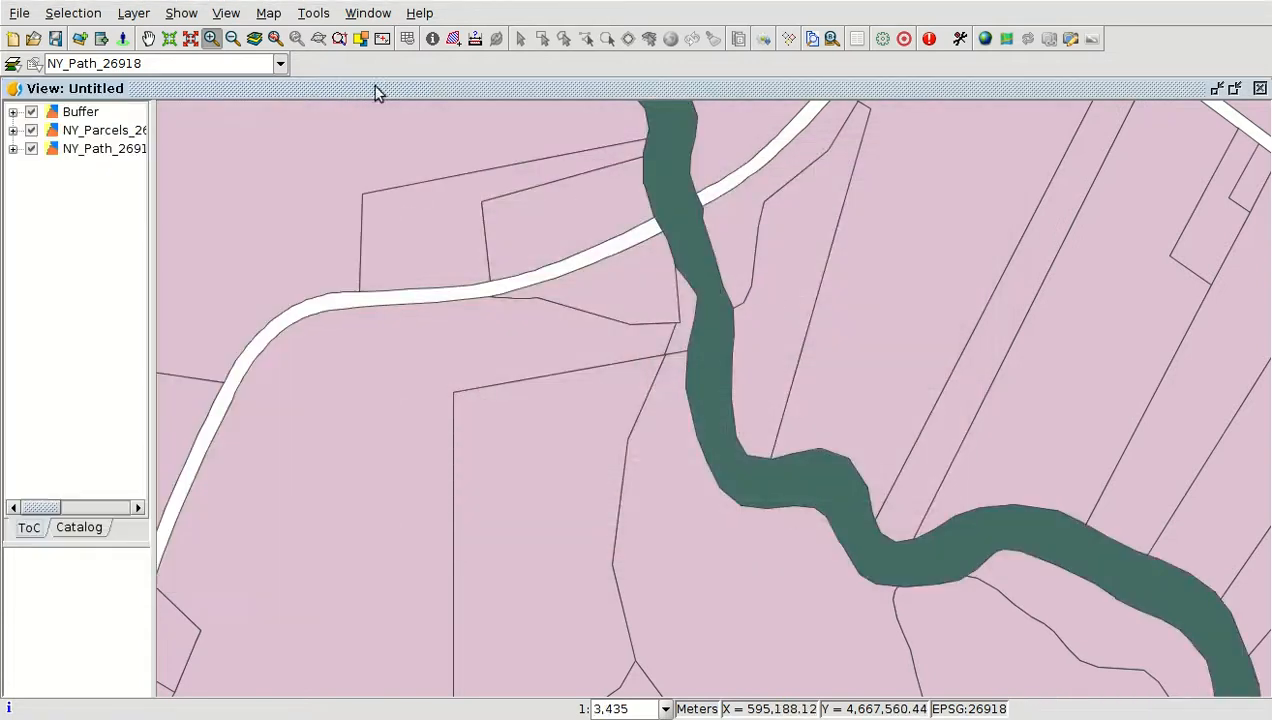
pyautogui.click(690, 250)
pyautogui.click(32, 114)
pyautogui.click(32, 114)
pyautogui.click(32, 114)
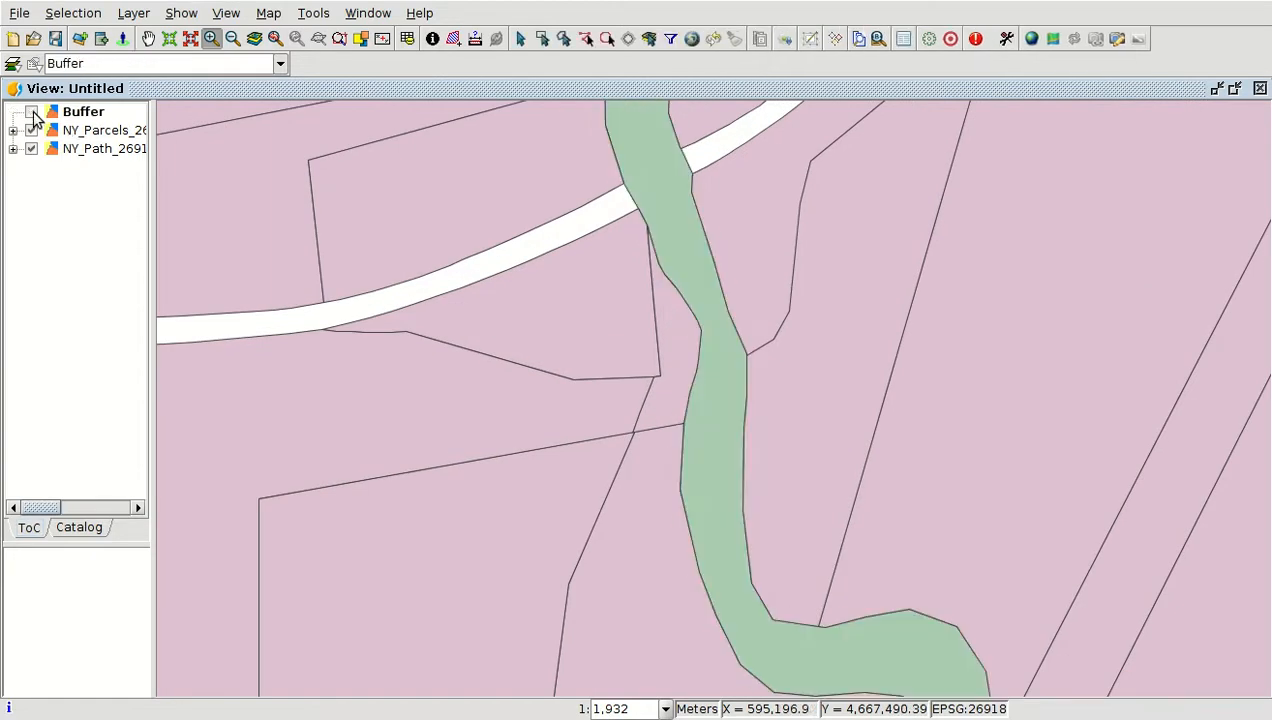
pyautogui.click(32, 114)
pyautogui.click(662, 216)
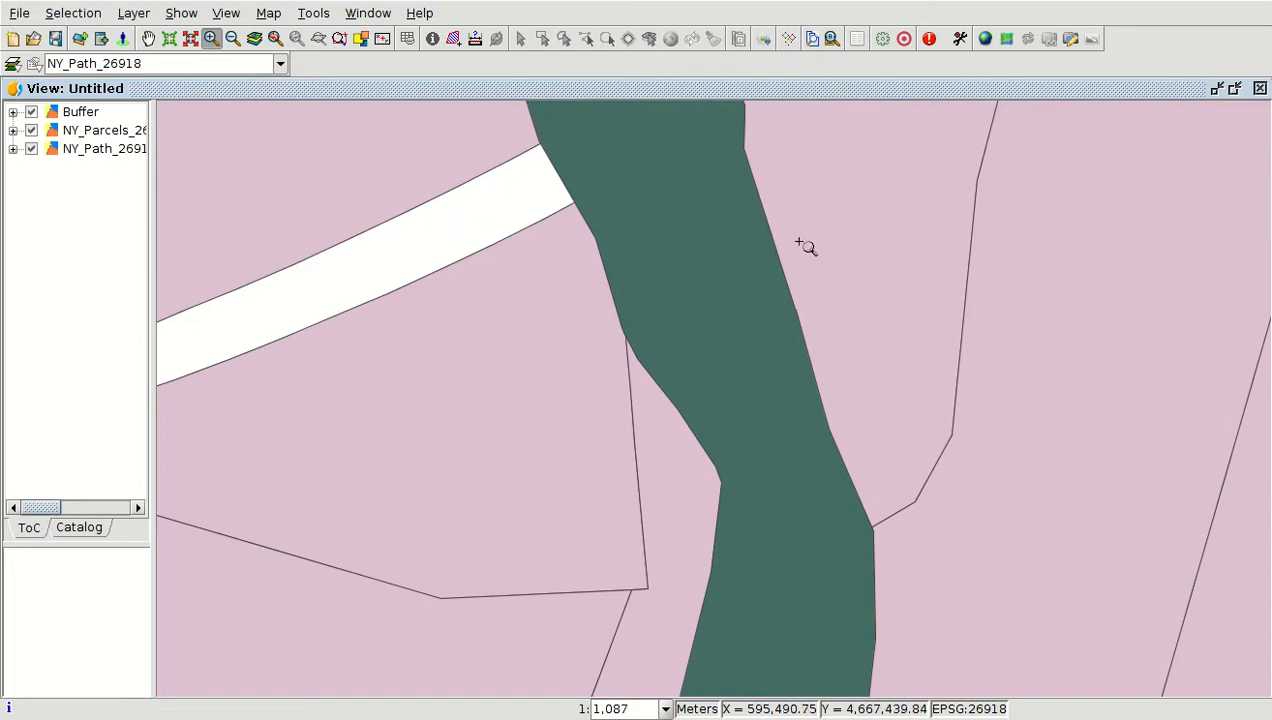
# Move the NY_Path_26918 layer to the top of the layer list and hide it
pyautogui.click(88, 136)
pyautogui.moveTo(88, 140); pyautogui.dragTo(90, 112)
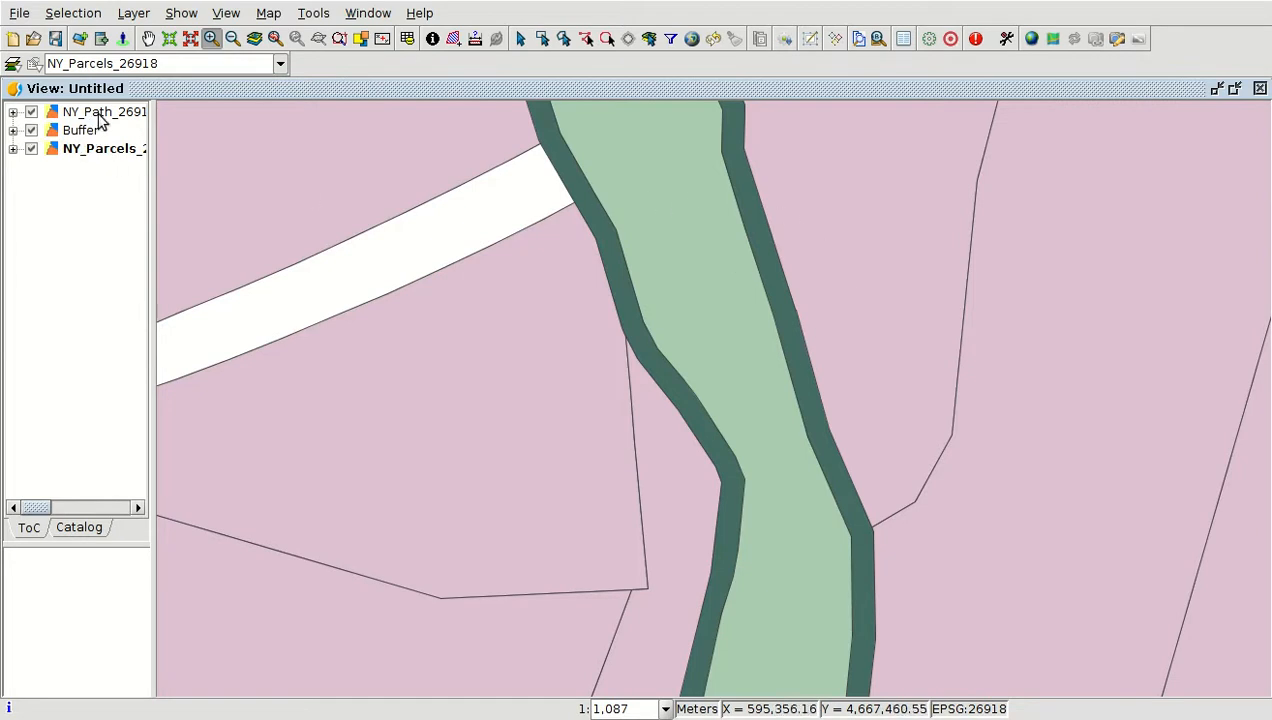
pyautogui.click(31, 112)
# Restyle the Buffer layer symbol with no fill, a blue border colour and a thicker border width
pyautogui.scroll(-1, 540, 397)
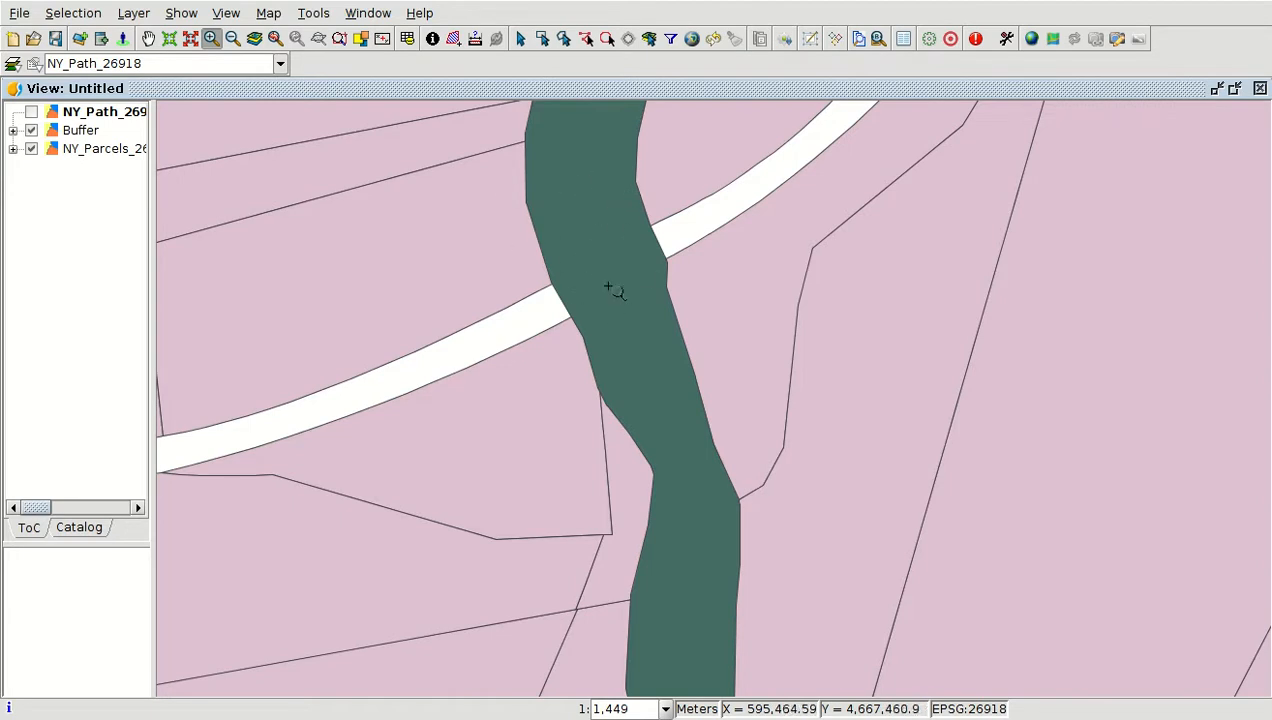
pyautogui.click(78, 131)
pyautogui.click(13, 131)
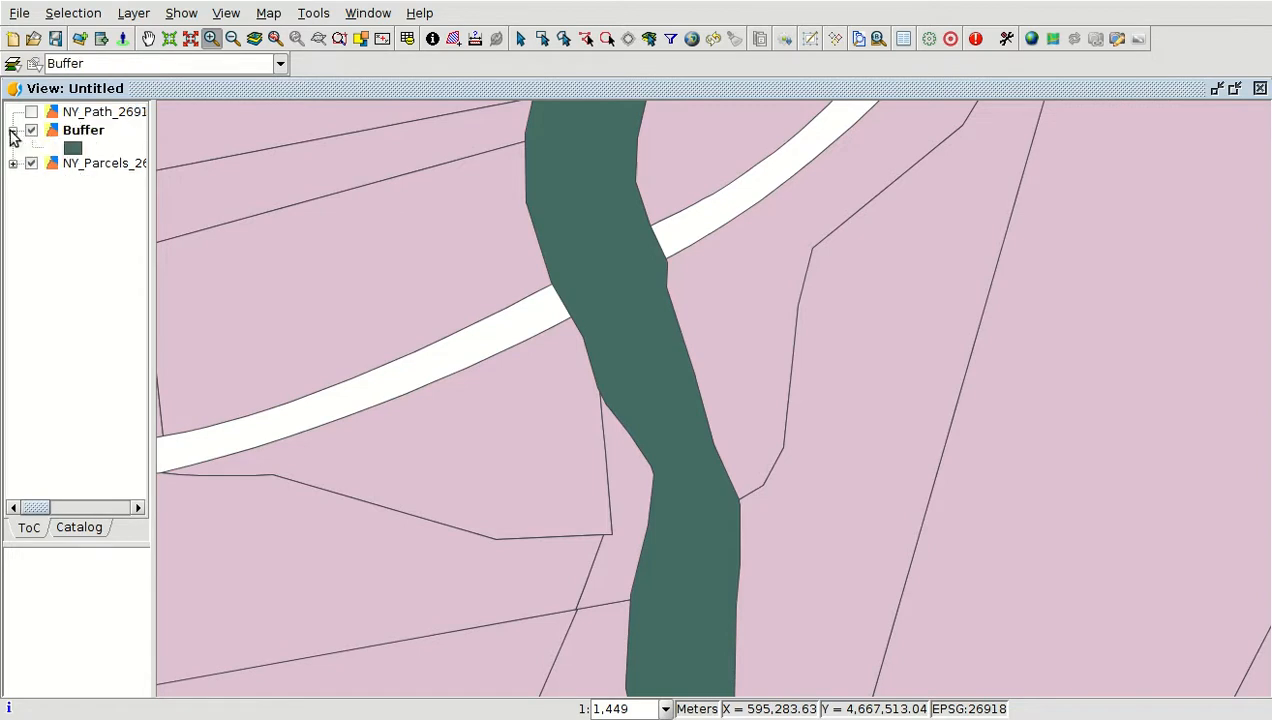
pyautogui.doubleClick(72, 150)
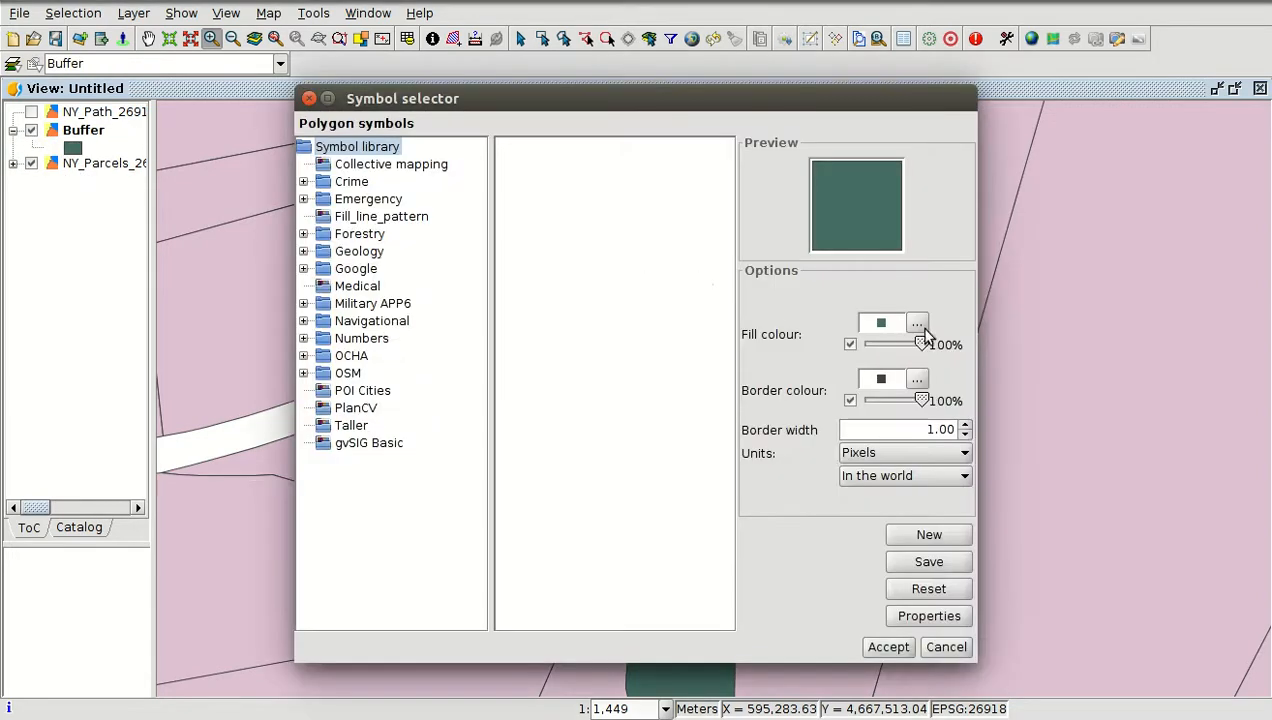
pyautogui.click(850, 344)
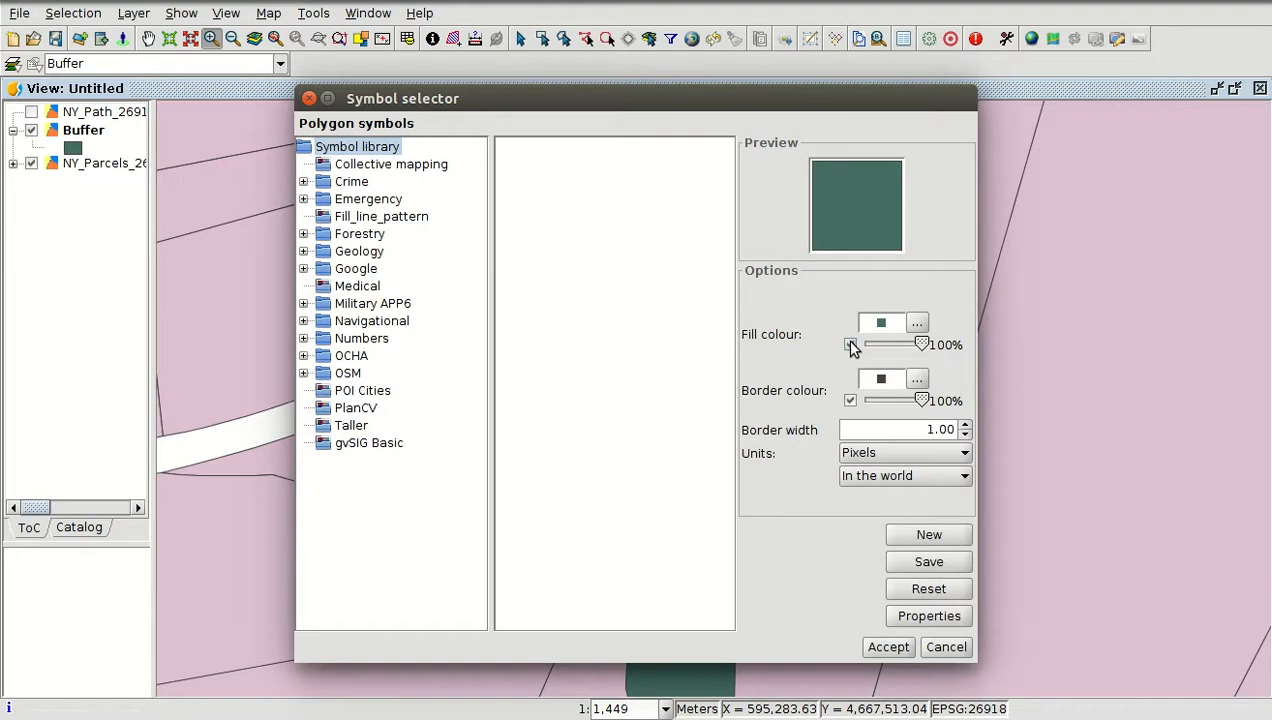
pyautogui.click(917, 380)
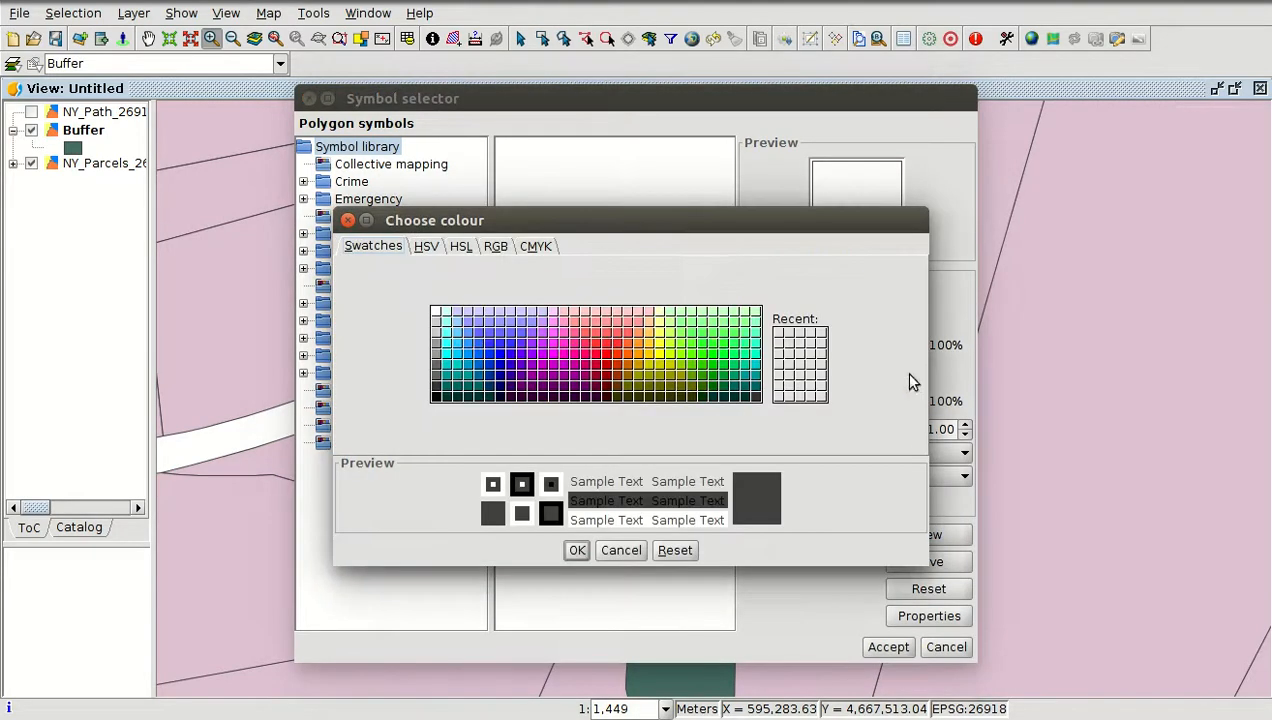
pyautogui.click(500, 343)
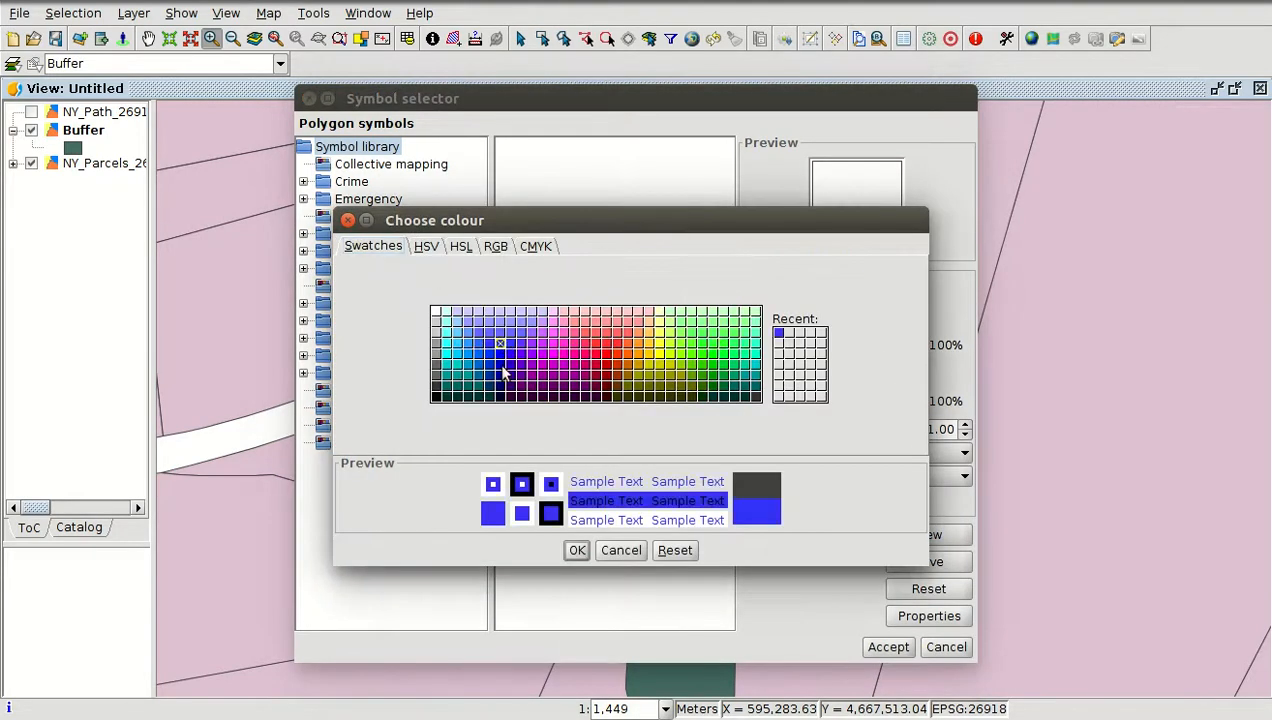
pyautogui.click(577, 550)
pyautogui.click(966, 425)
pyautogui.click(884, 647)
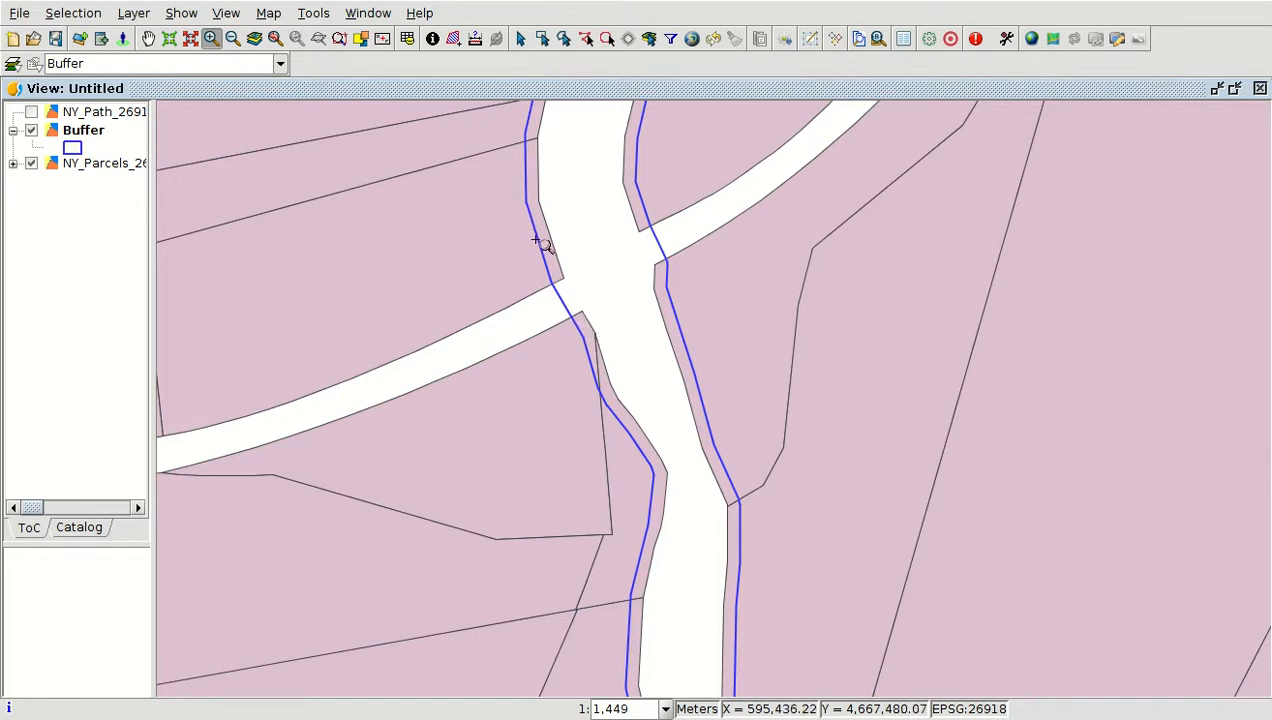
# Open the Intersection tool with NY_Parcels_26918 as input, Buffer as cover, and no point output created
pyautogui.click(929, 40)
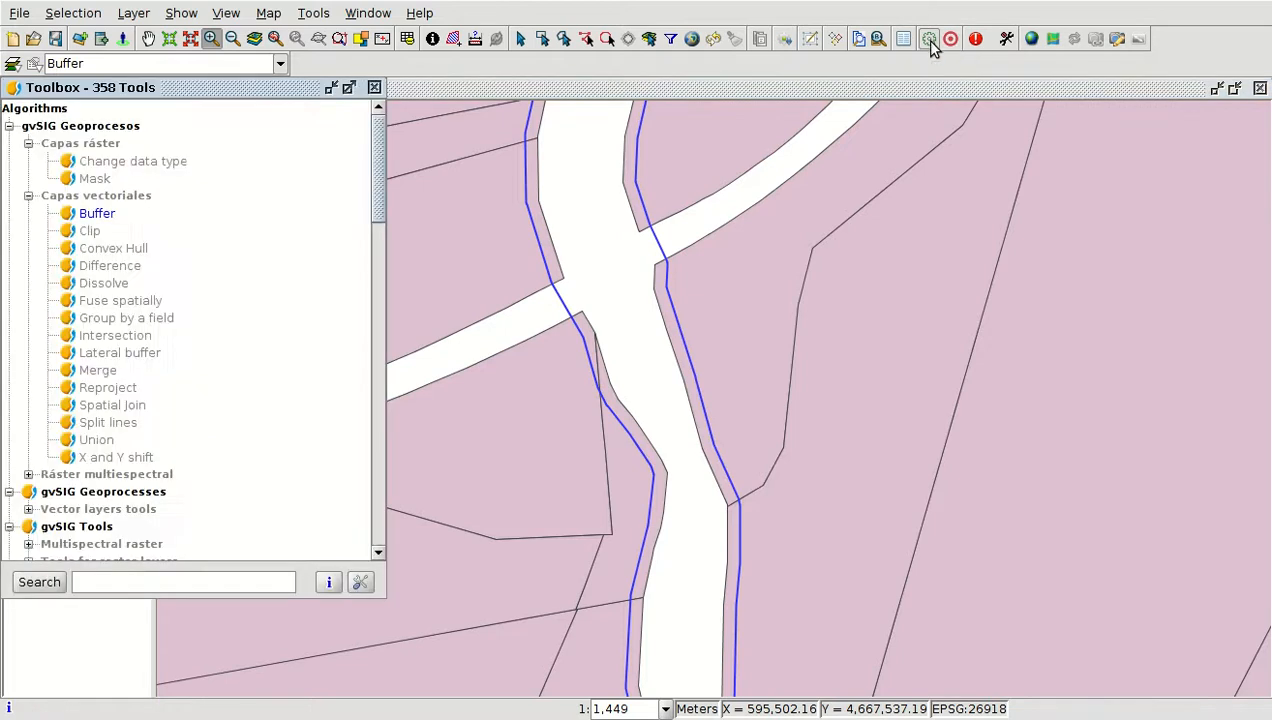
pyautogui.doubleClick(115, 338)
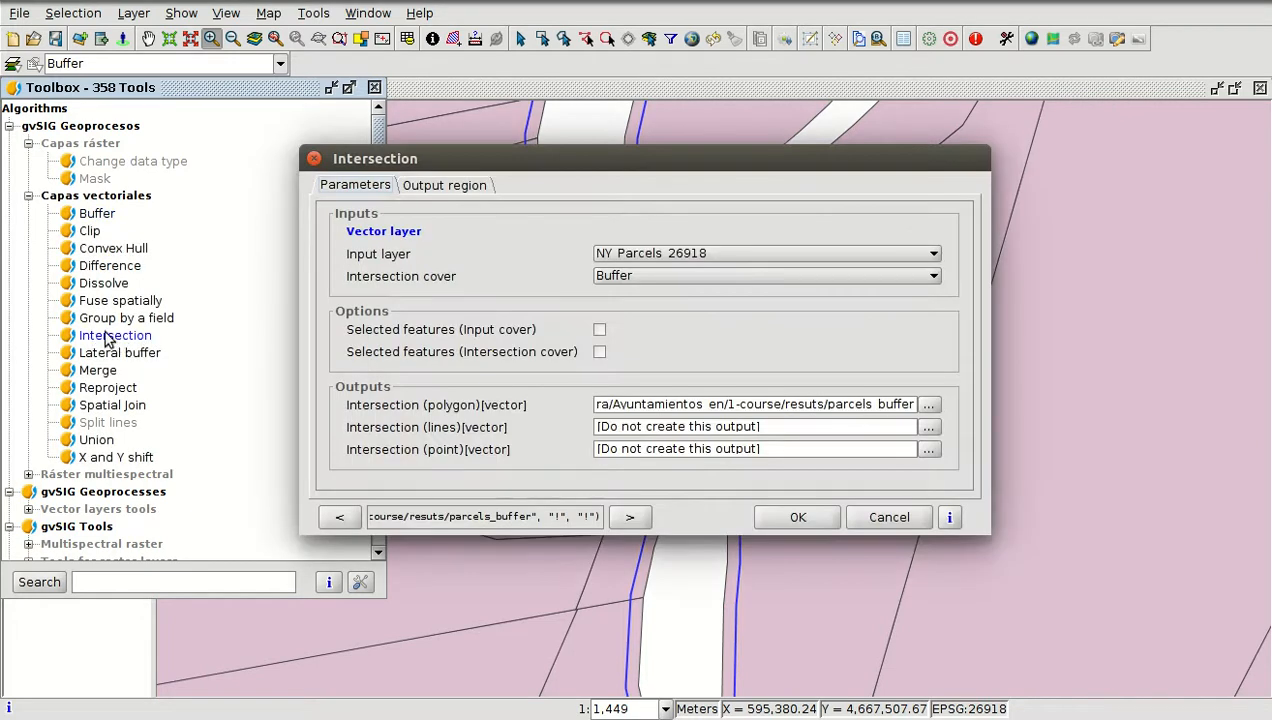
pyautogui.click(642, 255)
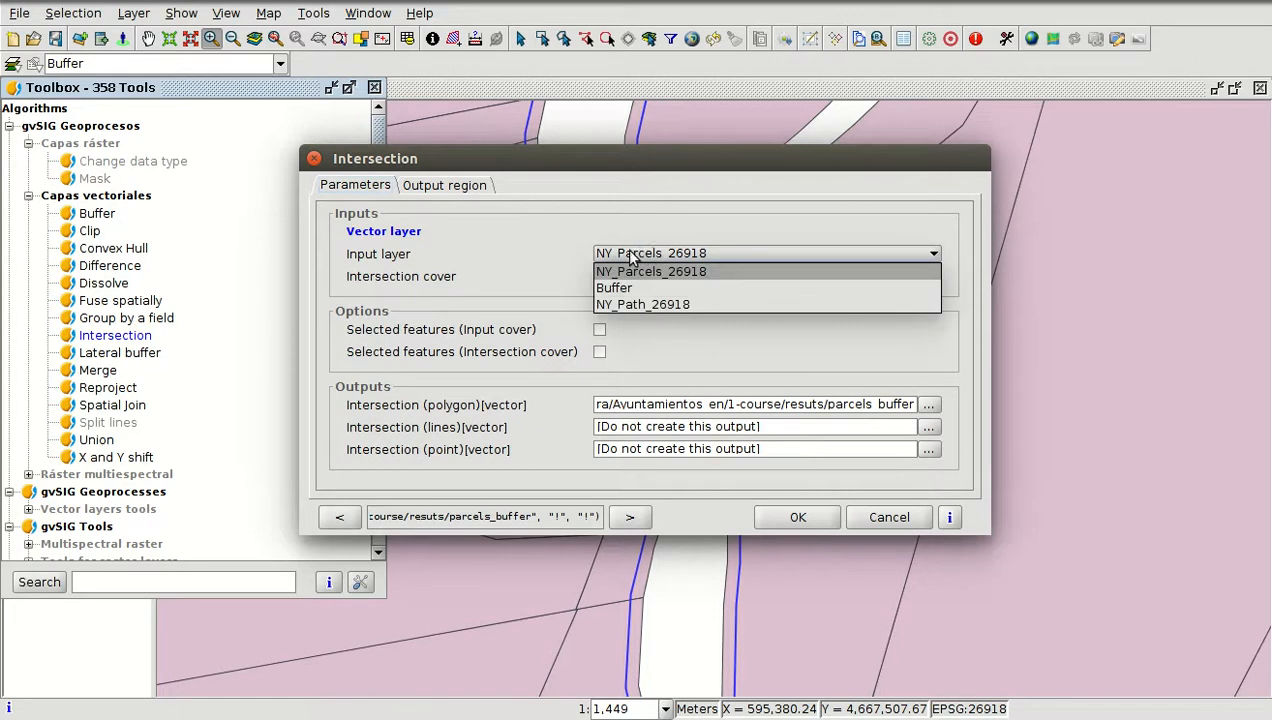
pyautogui.click(636, 262)
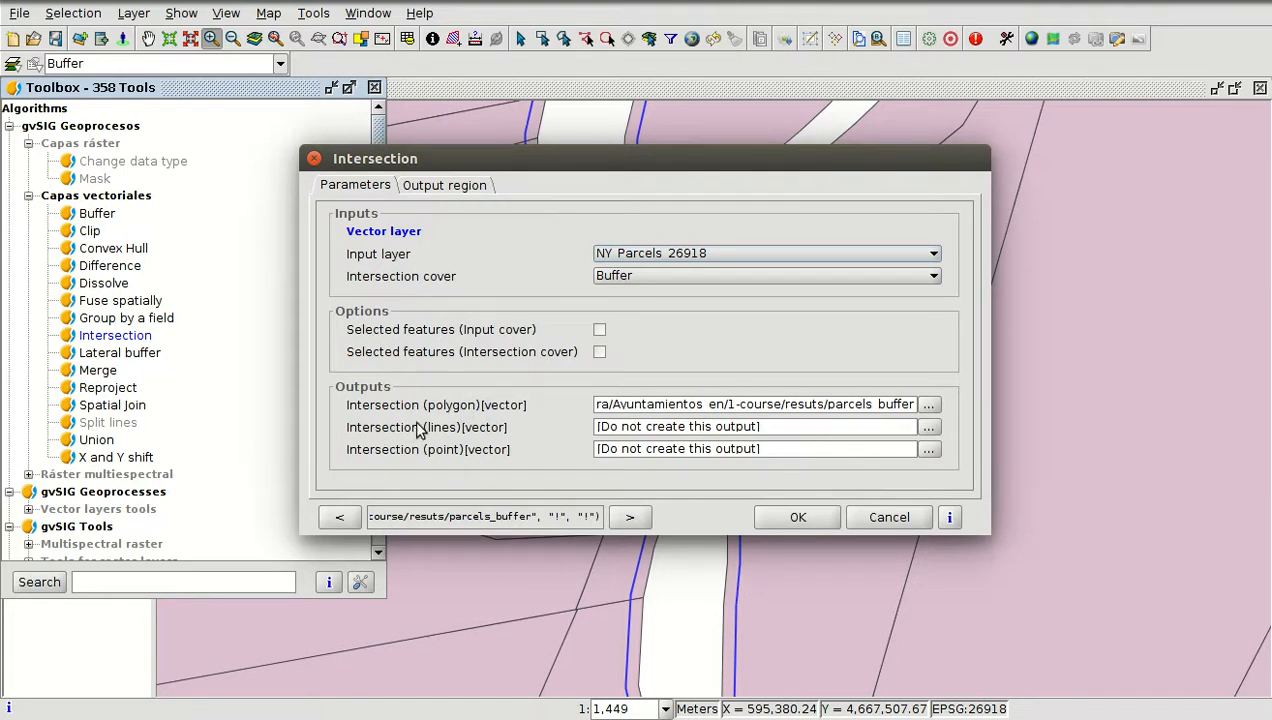
pyautogui.click(928, 449)
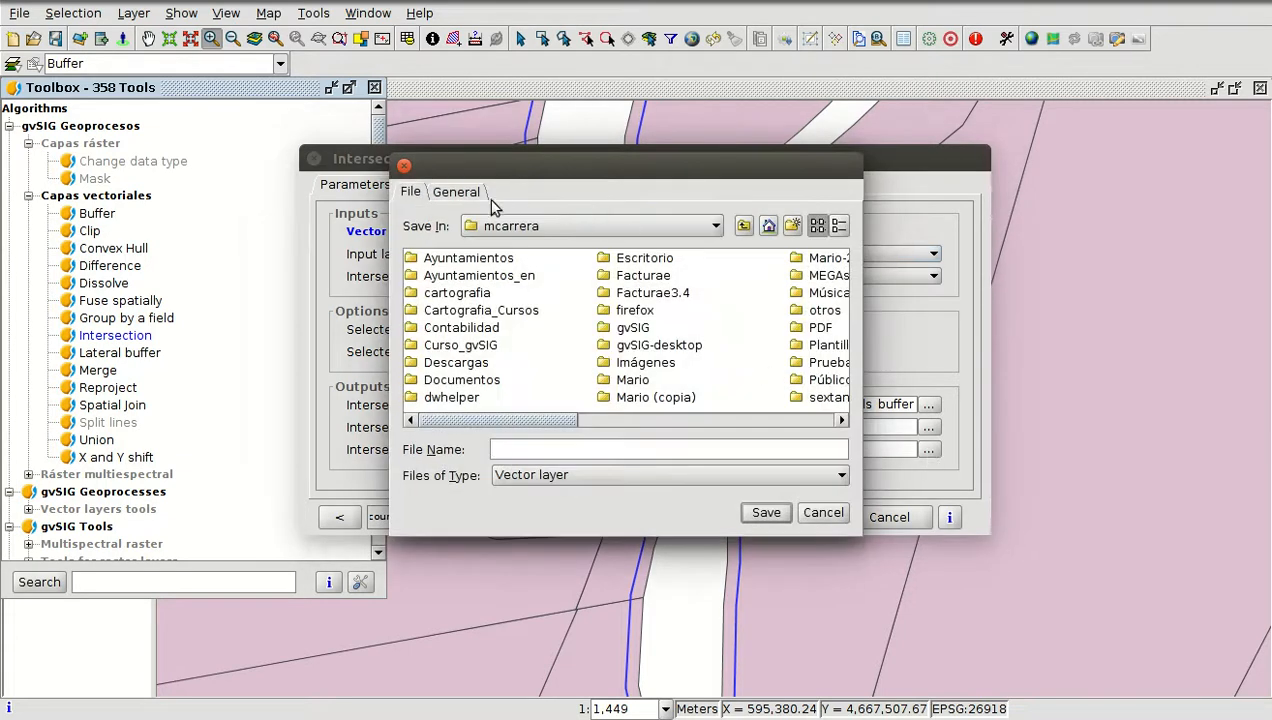
pyautogui.click(463, 194)
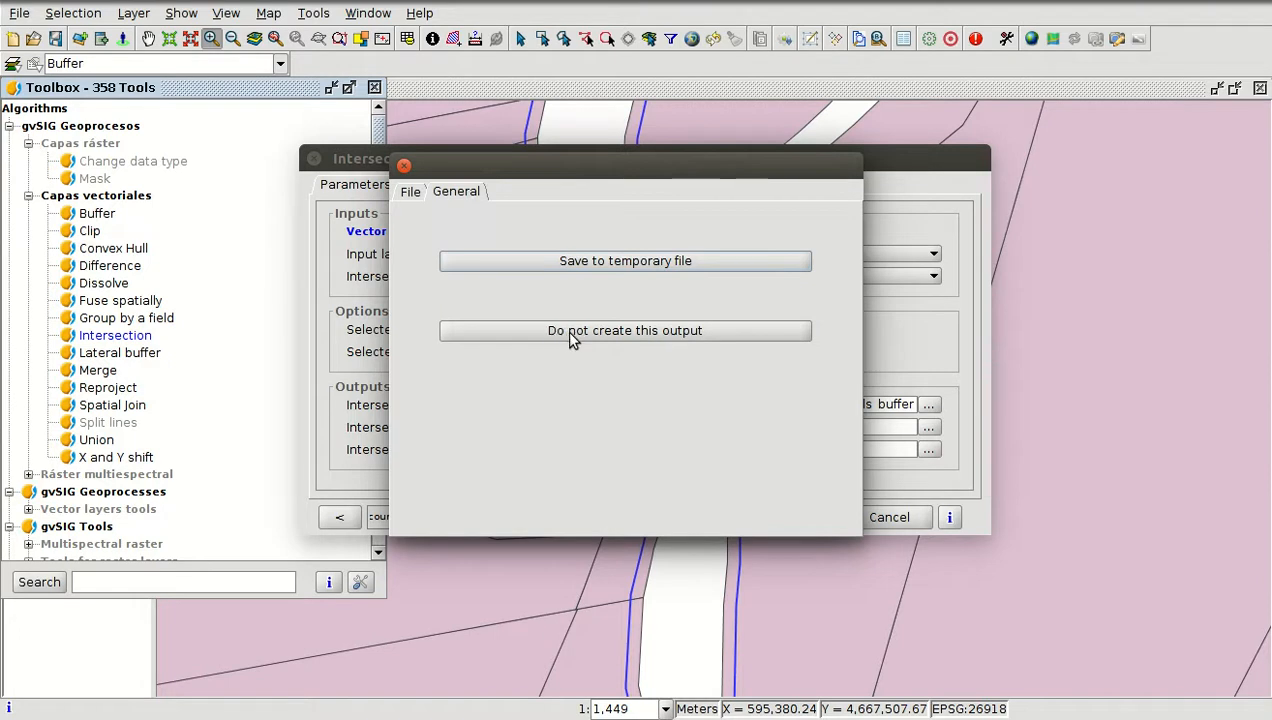
pyautogui.click(655, 338)
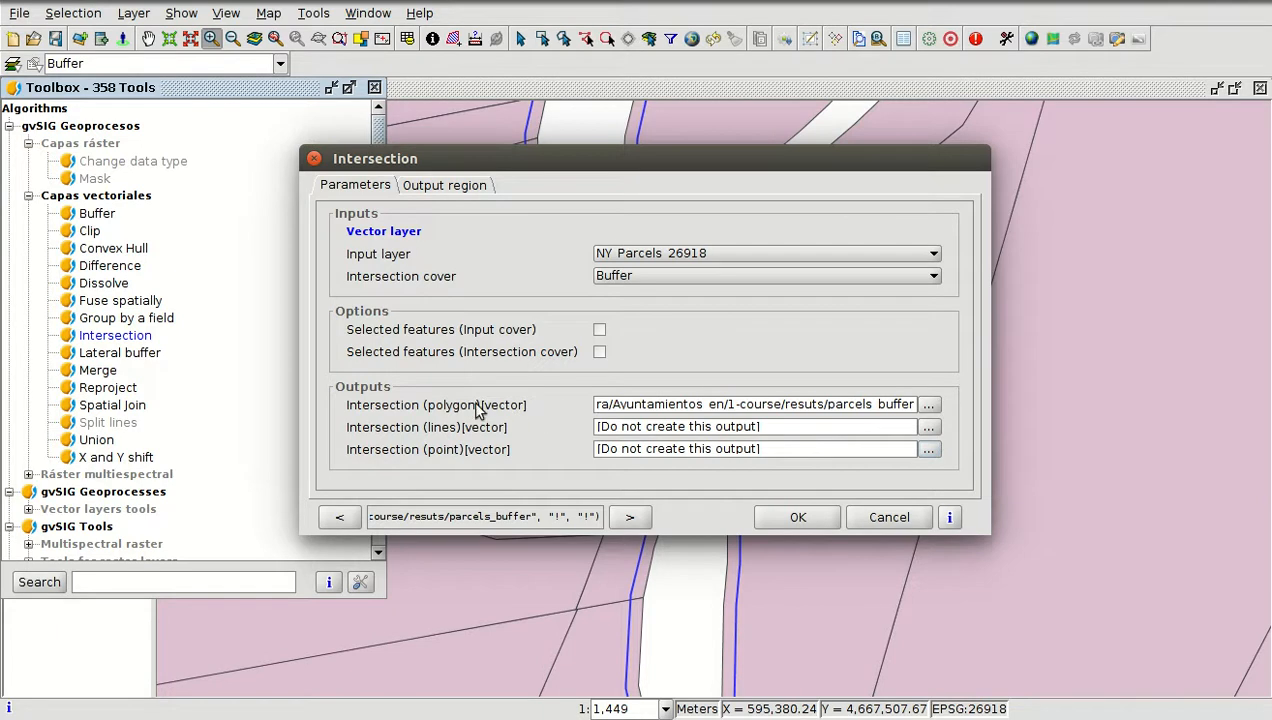
# Save the polygon intersection output as path-parcels in the resuts folder and run the Intersection tool
pyautogui.click(928, 405)
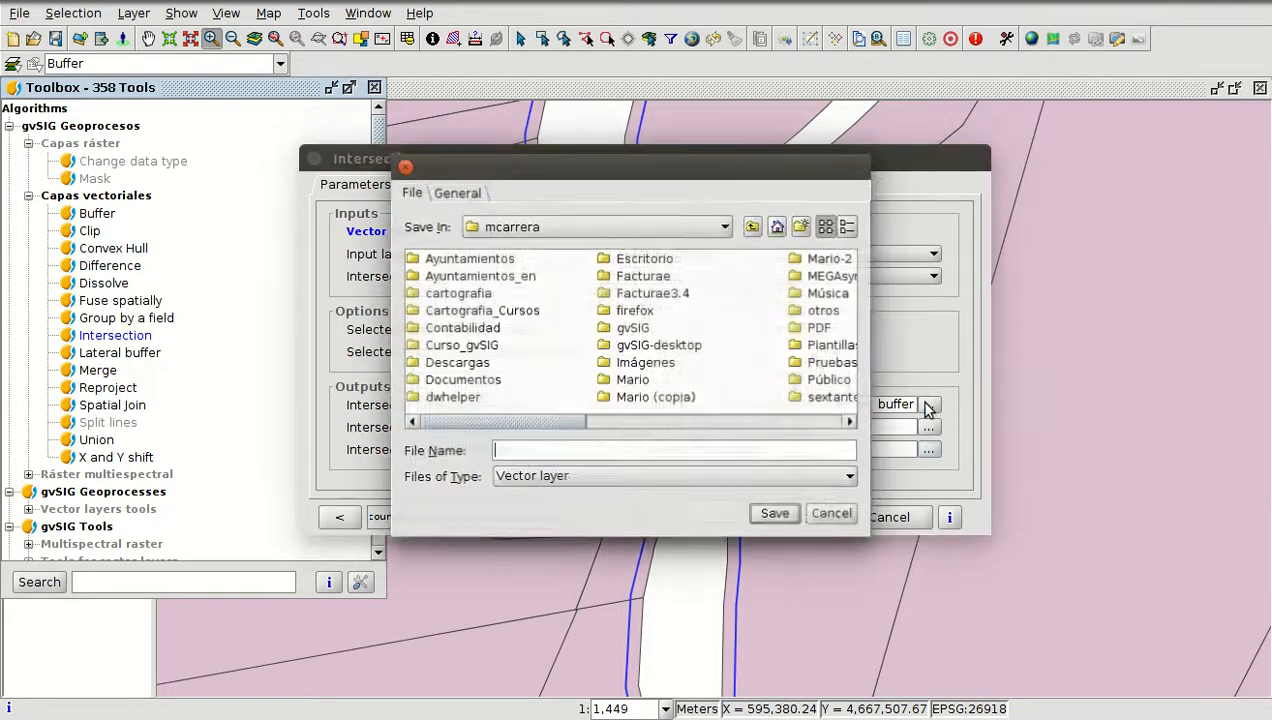
pyautogui.doubleClick(490, 276)
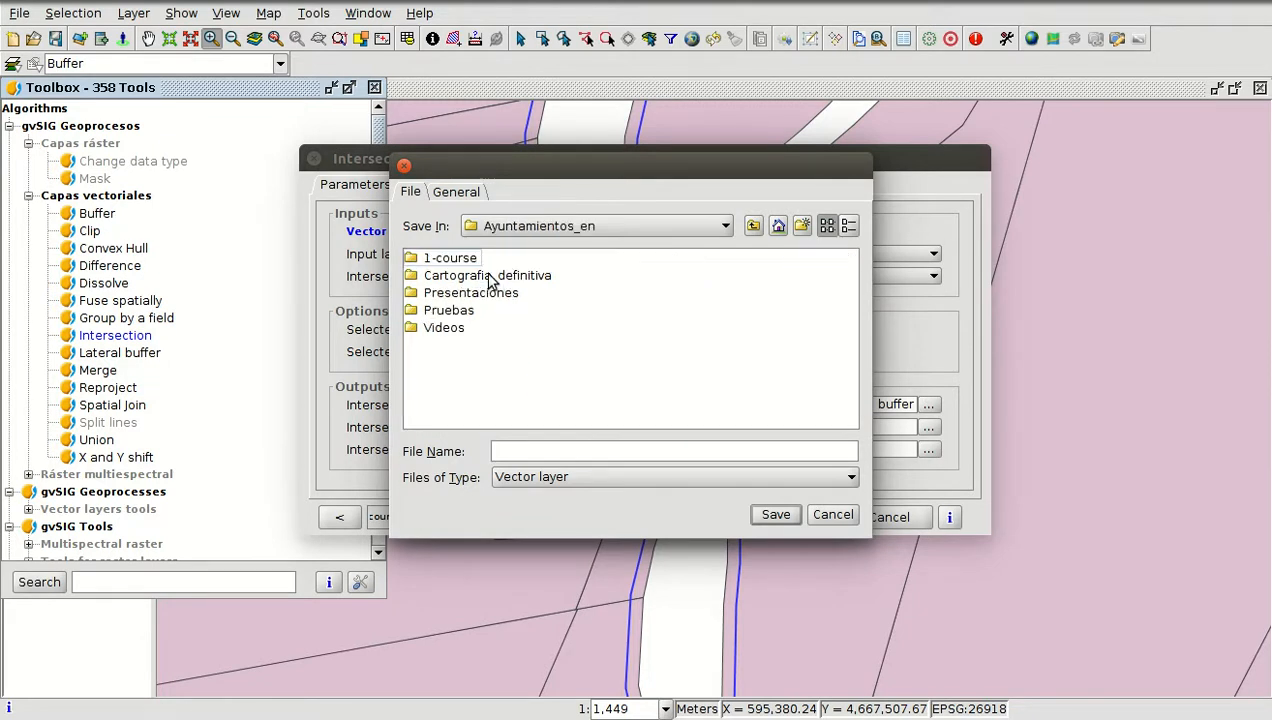
pyautogui.doubleClick(462, 260)
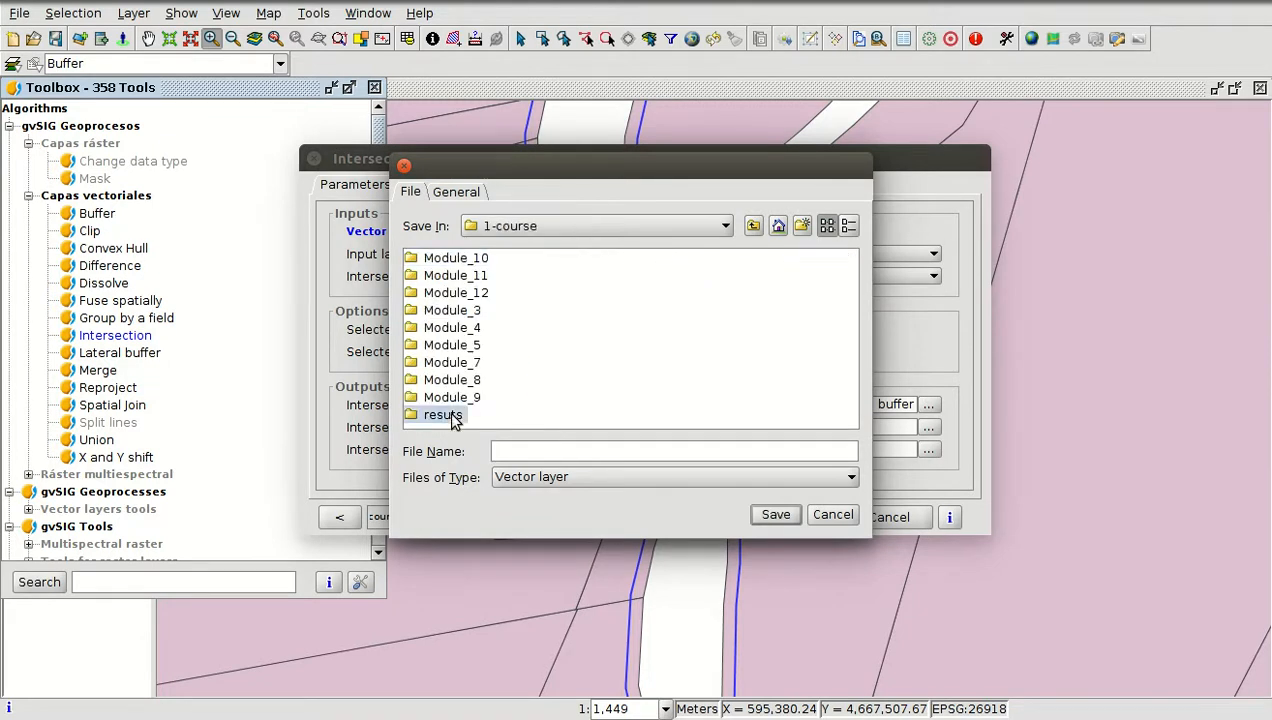
pyautogui.doubleClick(448, 415)
pyautogui.click(537, 452)
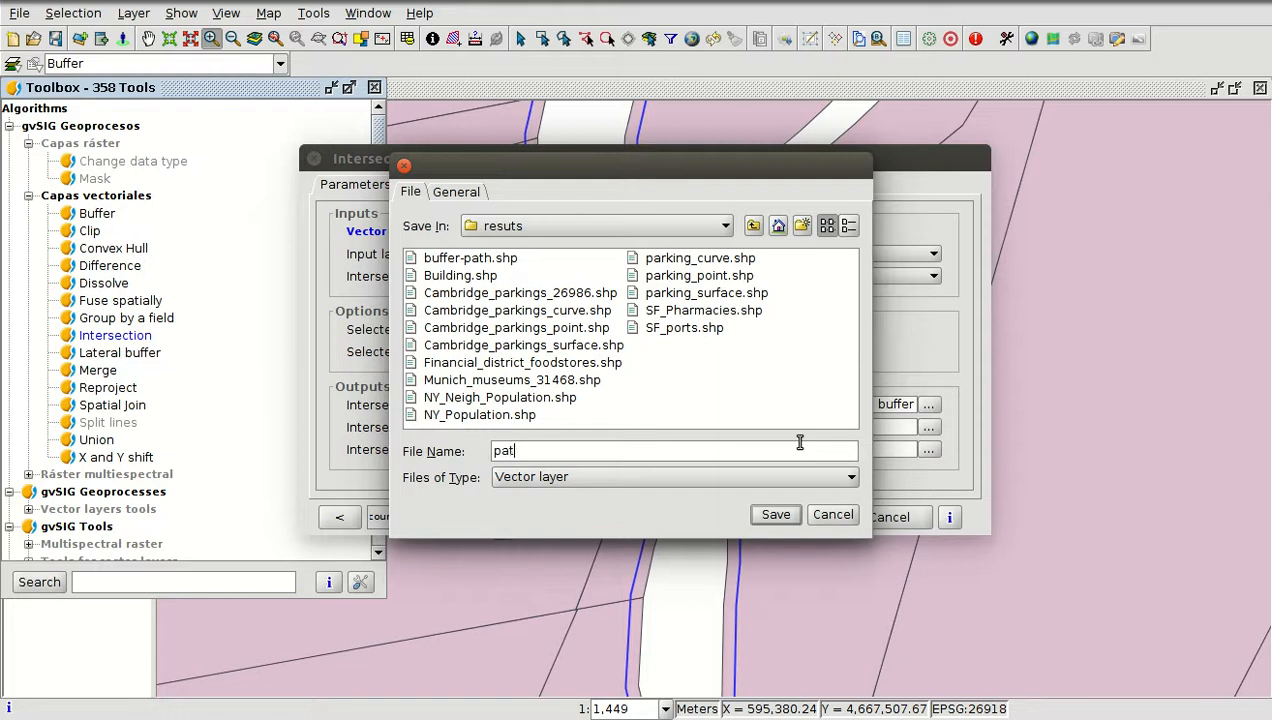
pyautogui.write('-parcels')
pyautogui.click(775, 516)
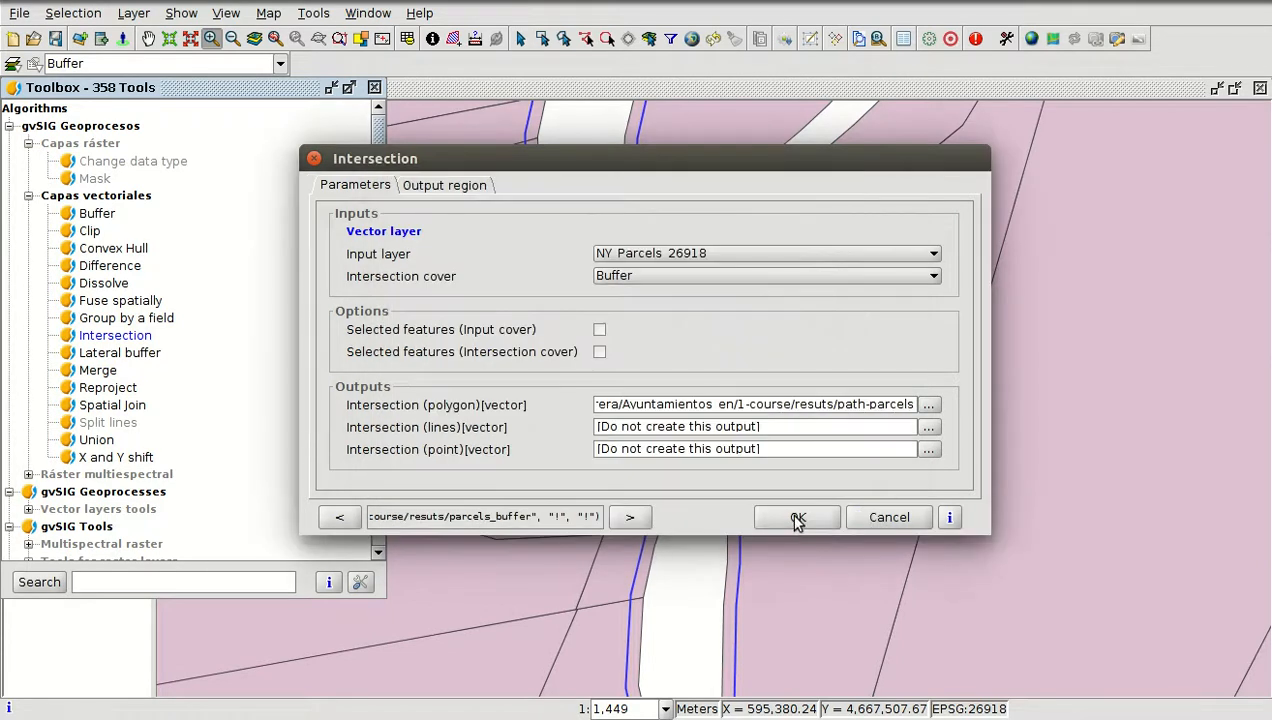
pyautogui.click(797, 518)
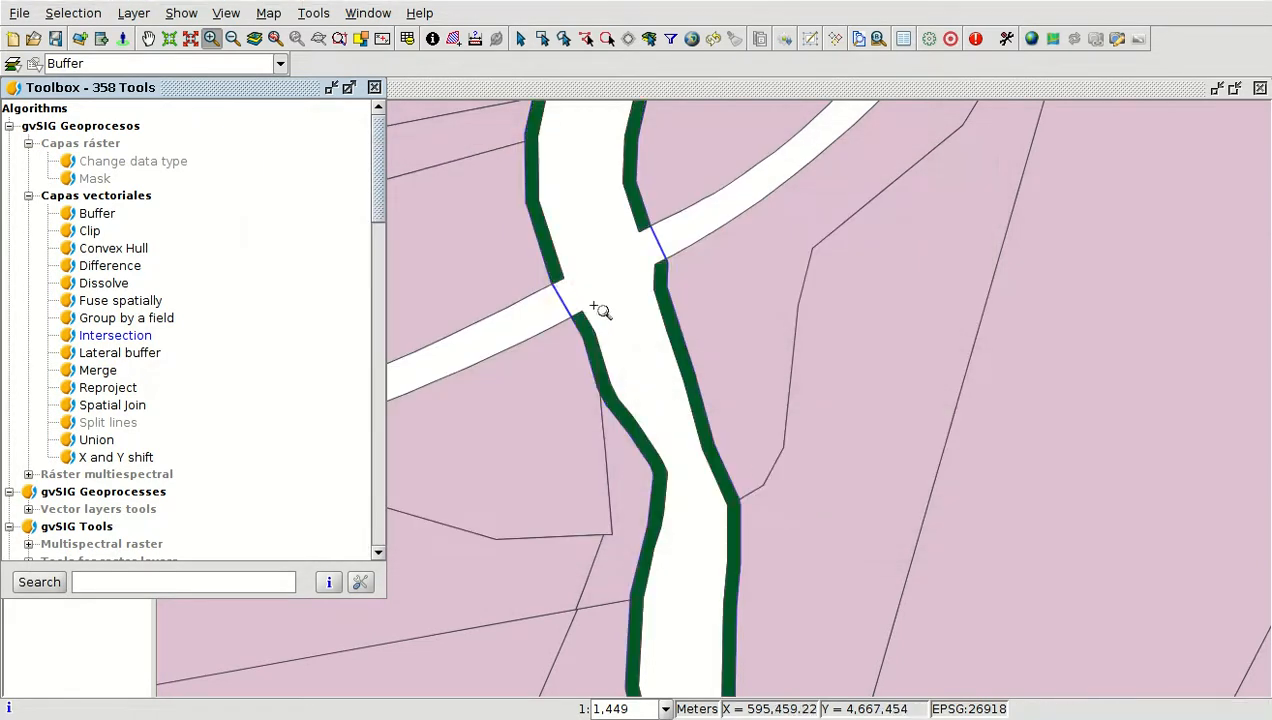
# Close the toolbox and select individual intersection polygons along the path to inspect them
pyautogui.click(374, 88)
pyautogui.click(124, 112)
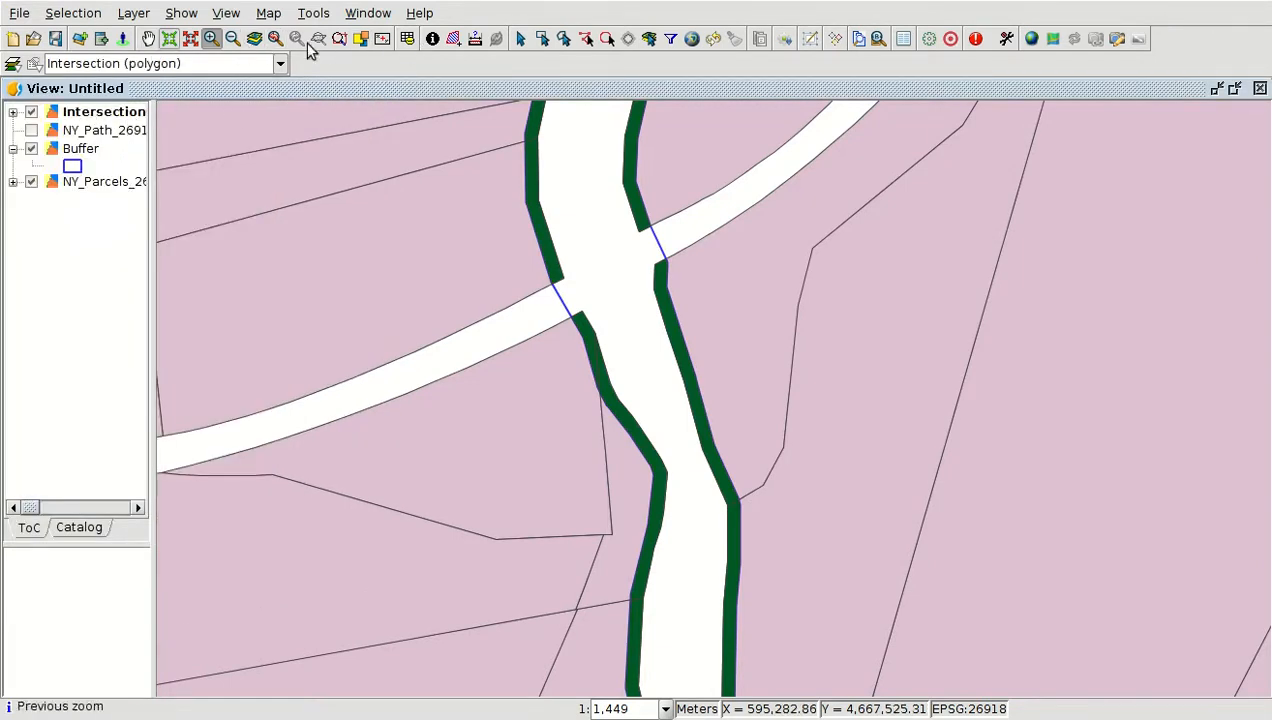
pyautogui.click(521, 39)
pyautogui.click(535, 189)
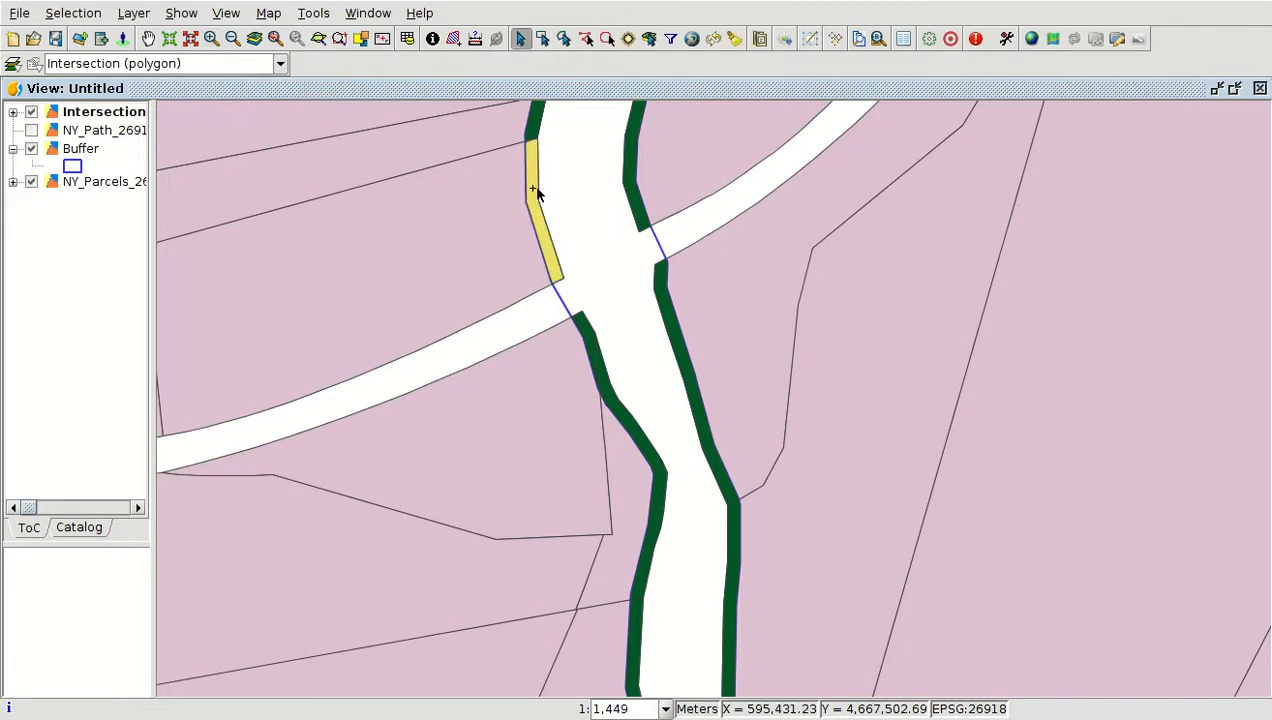
pyautogui.click(588, 332)
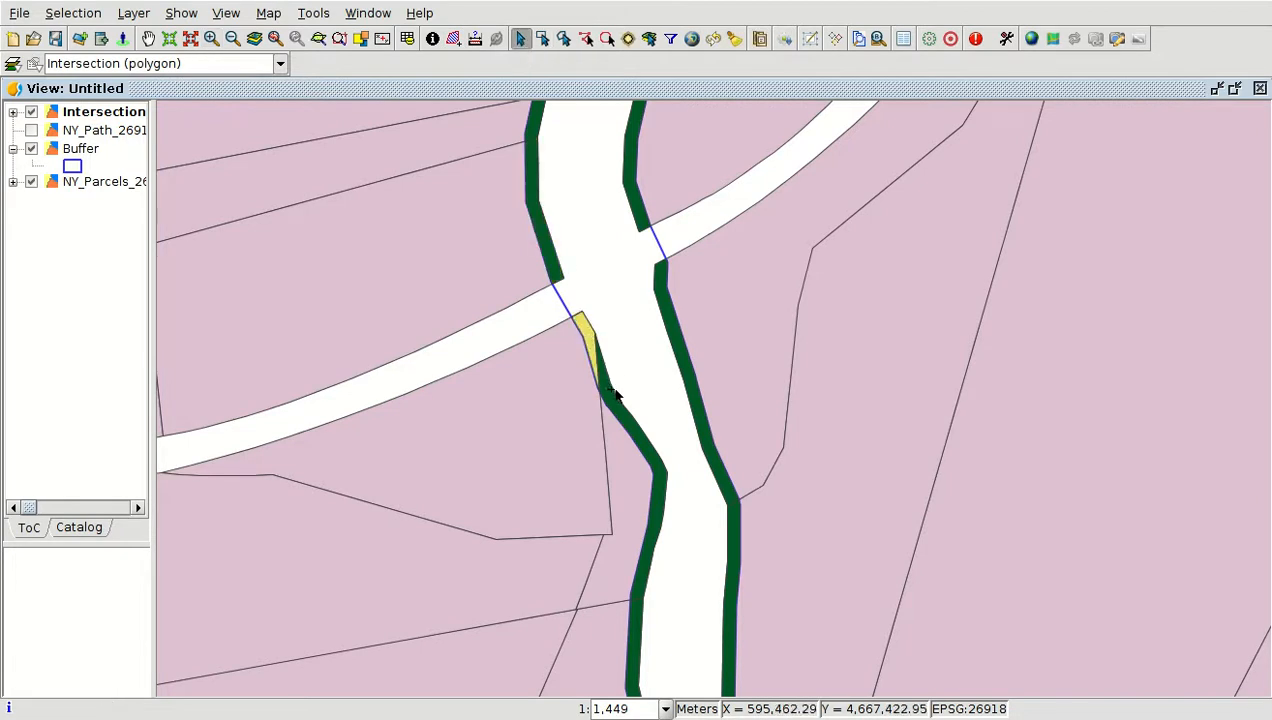
pyautogui.click(612, 396)
pyautogui.click(638, 622)
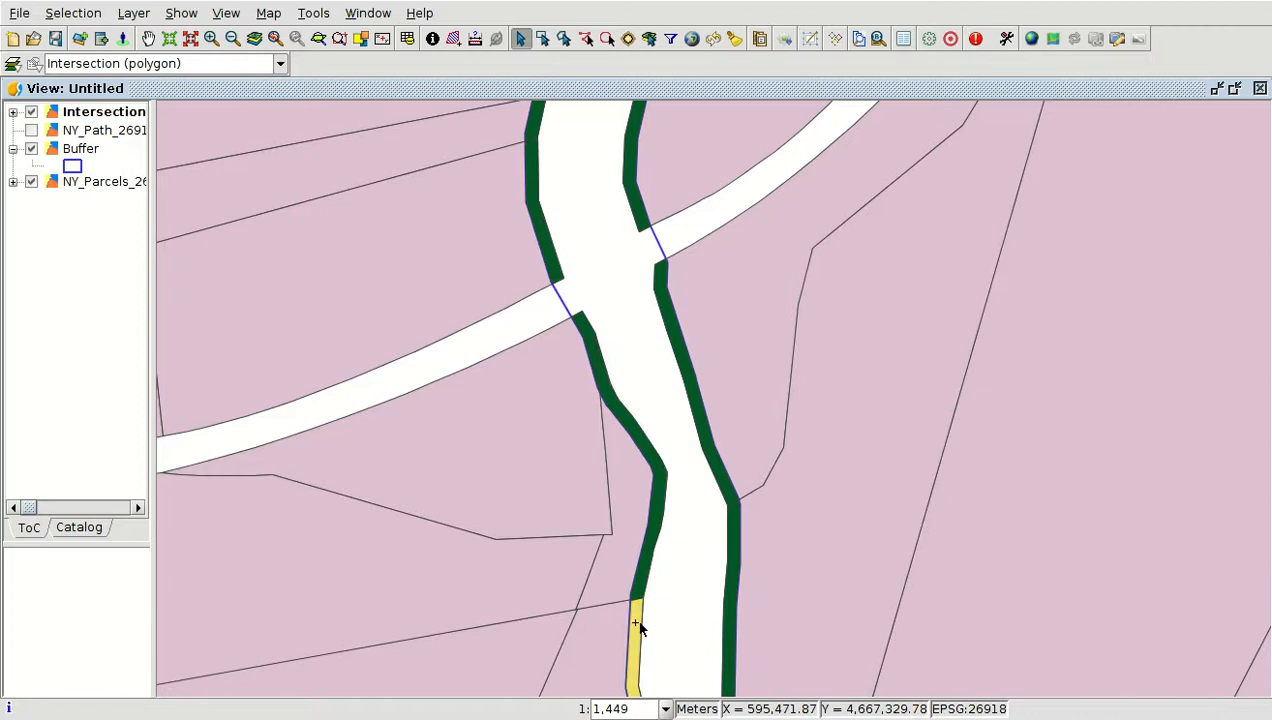
# Select further intersection polygons along the path and zoom out to inspect them
pyautogui.click(733, 552)
pyautogui.click(726, 484)
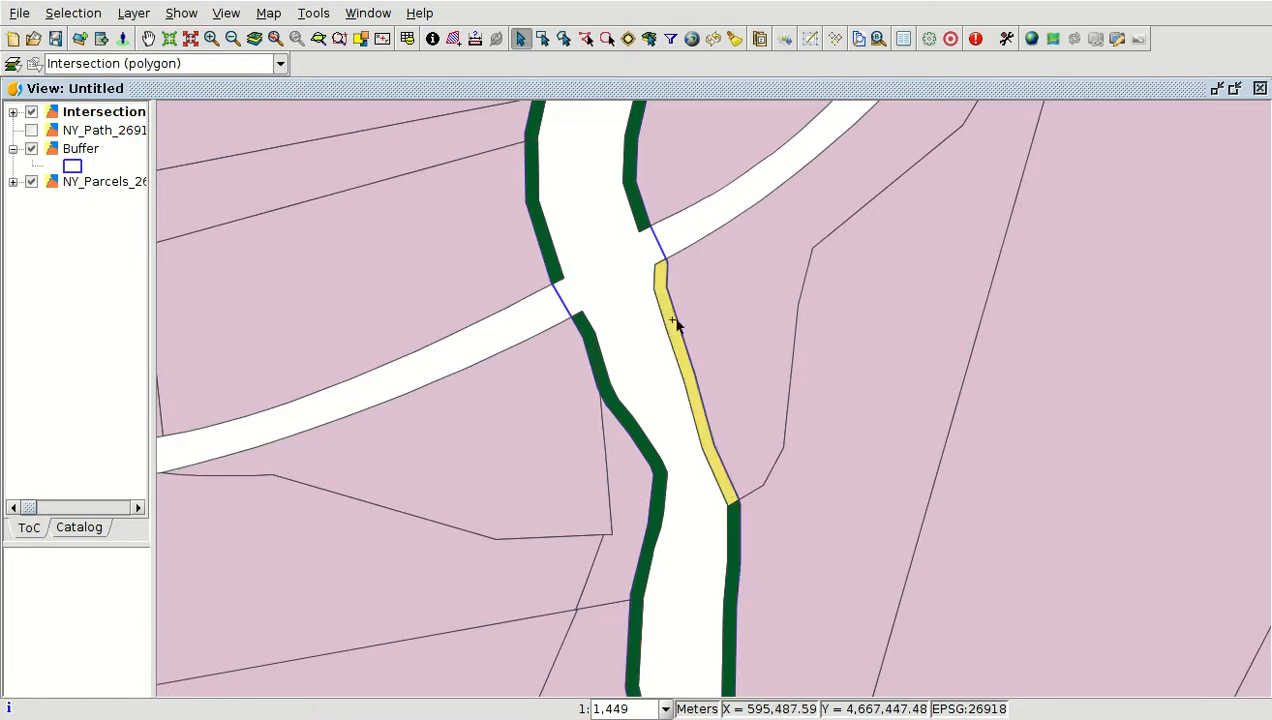
pyautogui.click(641, 216)
pyautogui.scroll(-1, 698, 335)
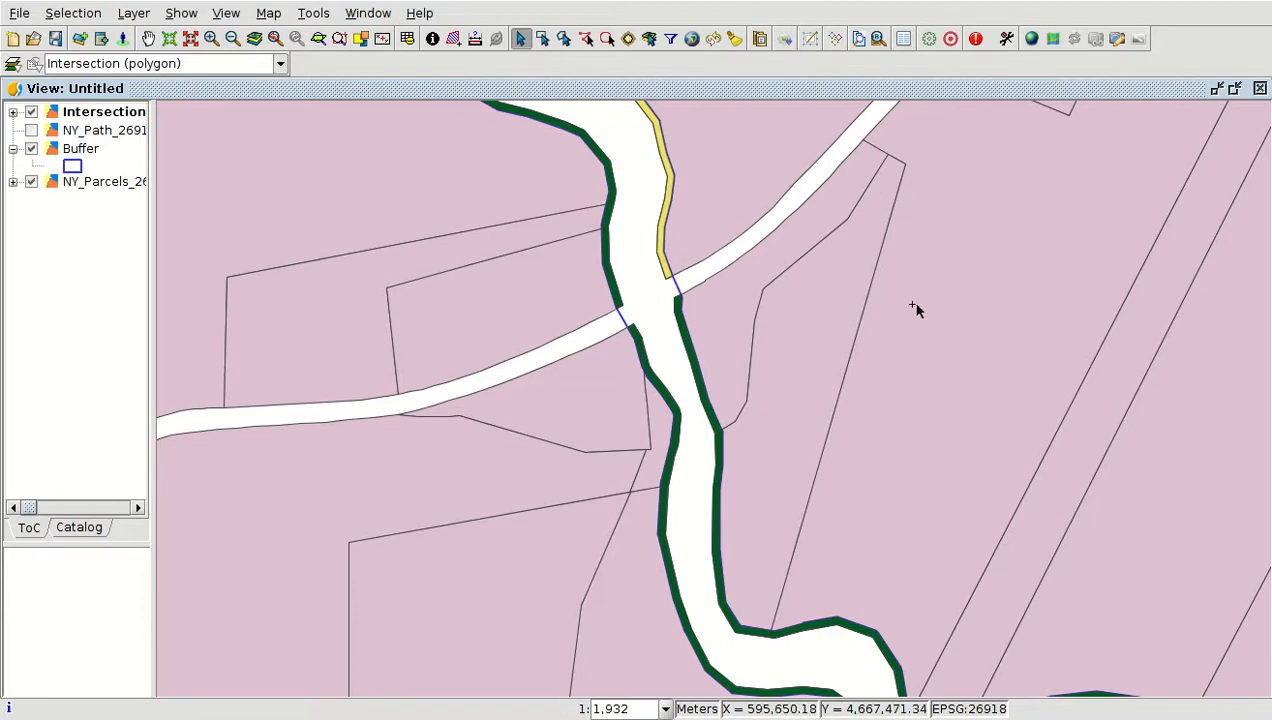
pyautogui.scroll(-2, 715, 308)
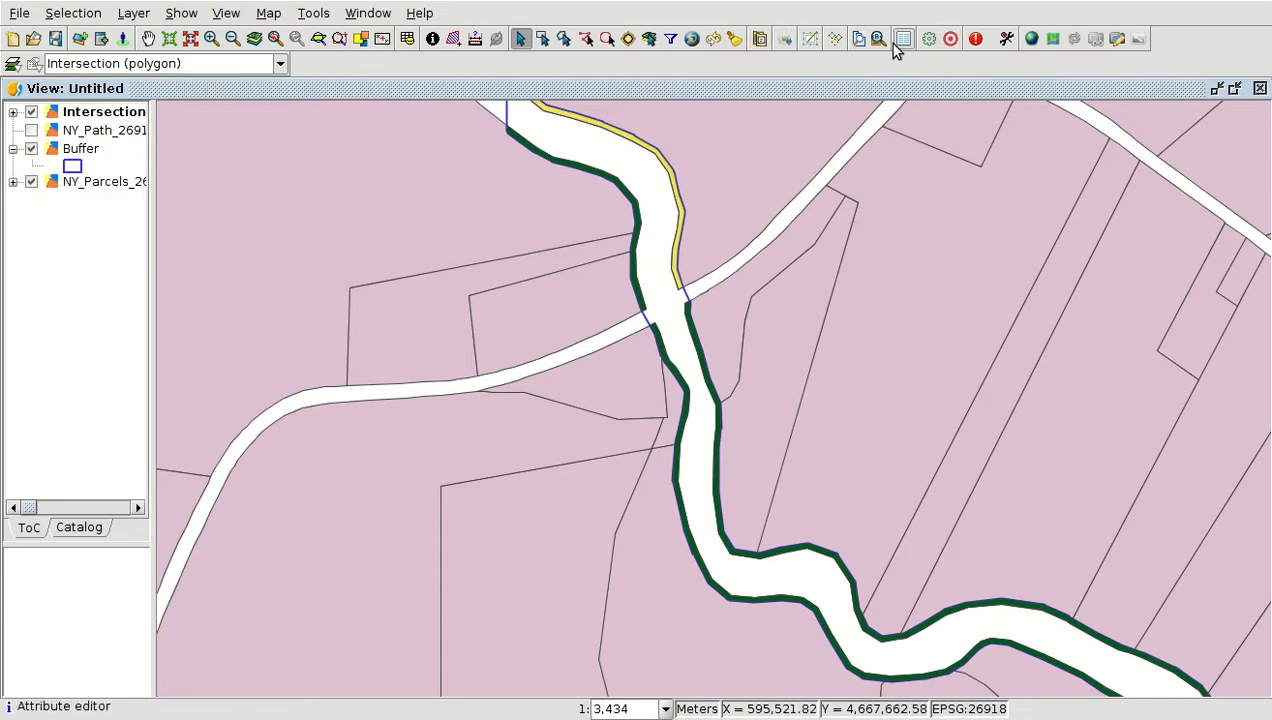
# Open the Intersection layer's attribute table and add an Area measure field to it
pyautogui.click(410, 42)
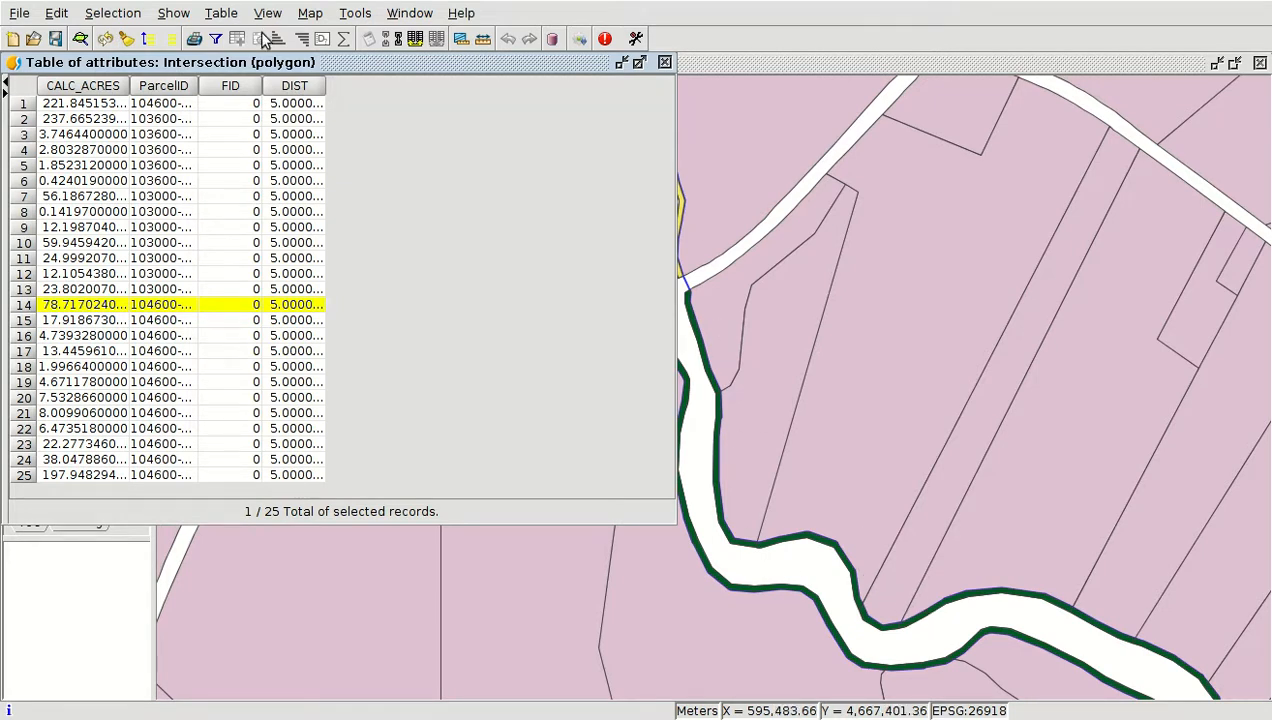
pyautogui.click(221, 18)
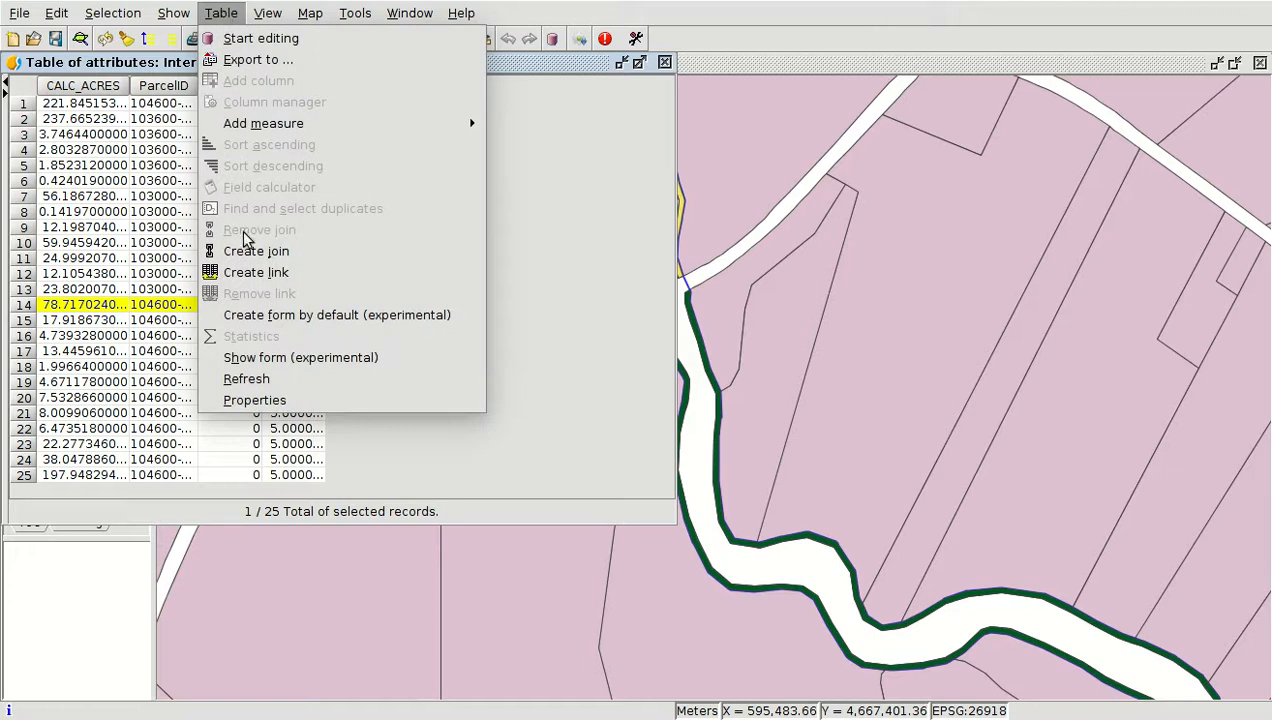
pyautogui.moveTo(246, 123)
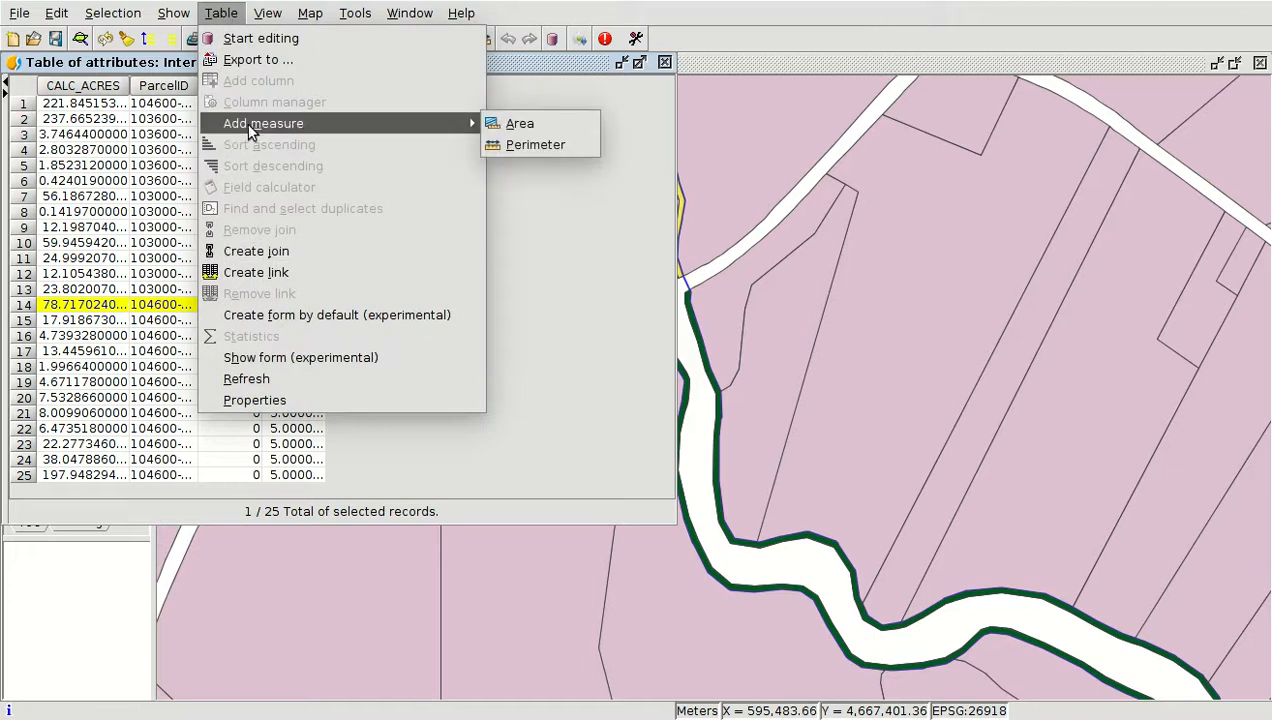
pyautogui.click(518, 123)
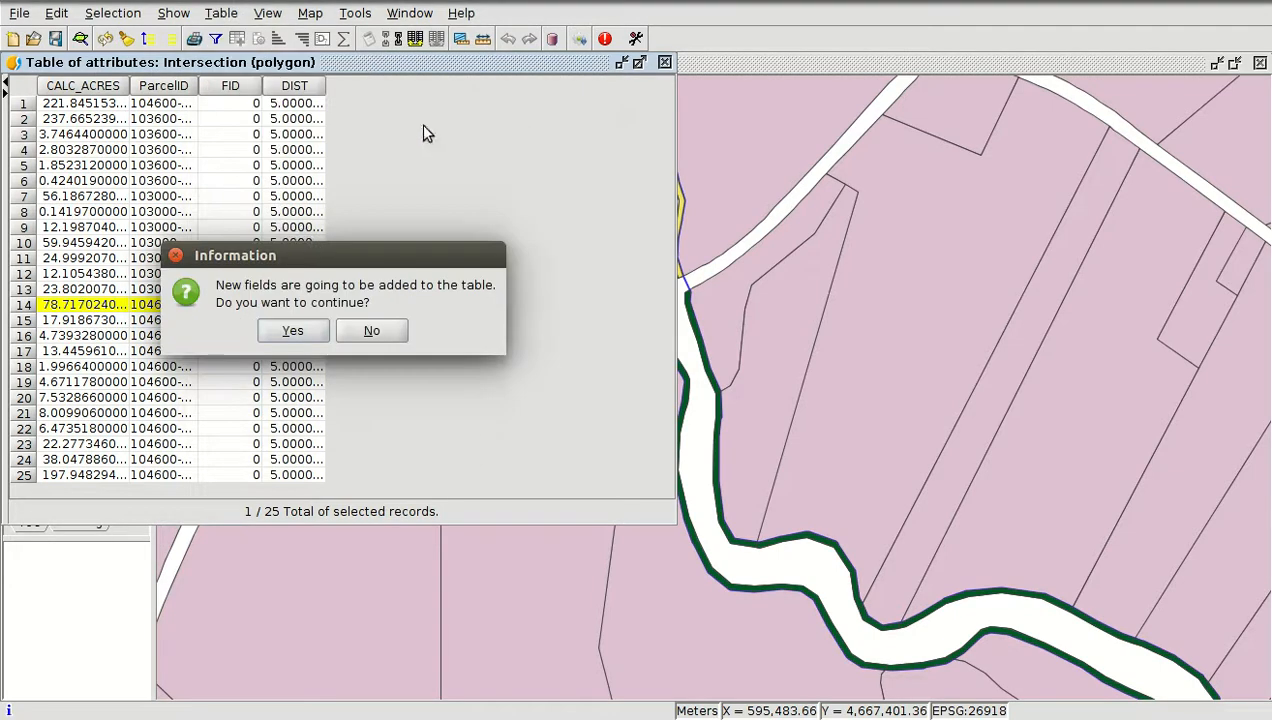
pyautogui.click(293, 332)
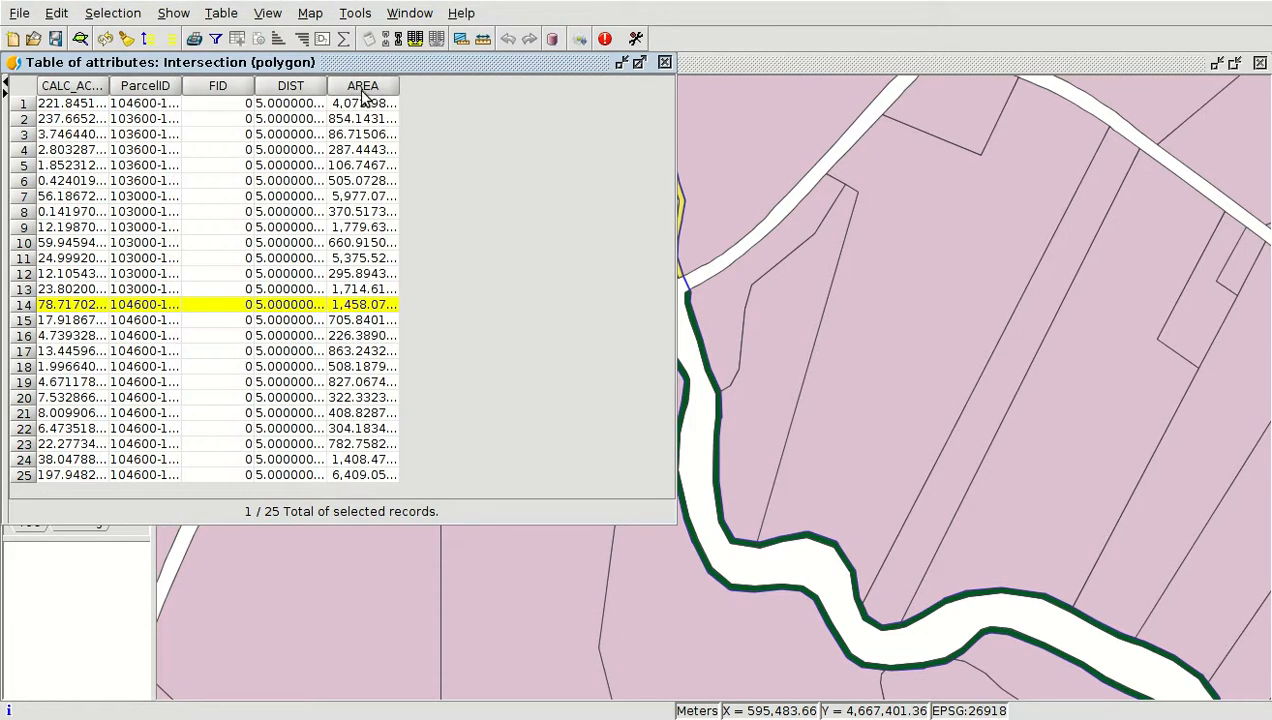
# Widen the AREA column and sort the table by area in descending order
pyautogui.click(362, 89)
pyautogui.moveTo(399, 88); pyautogui.dragTo(490, 88)
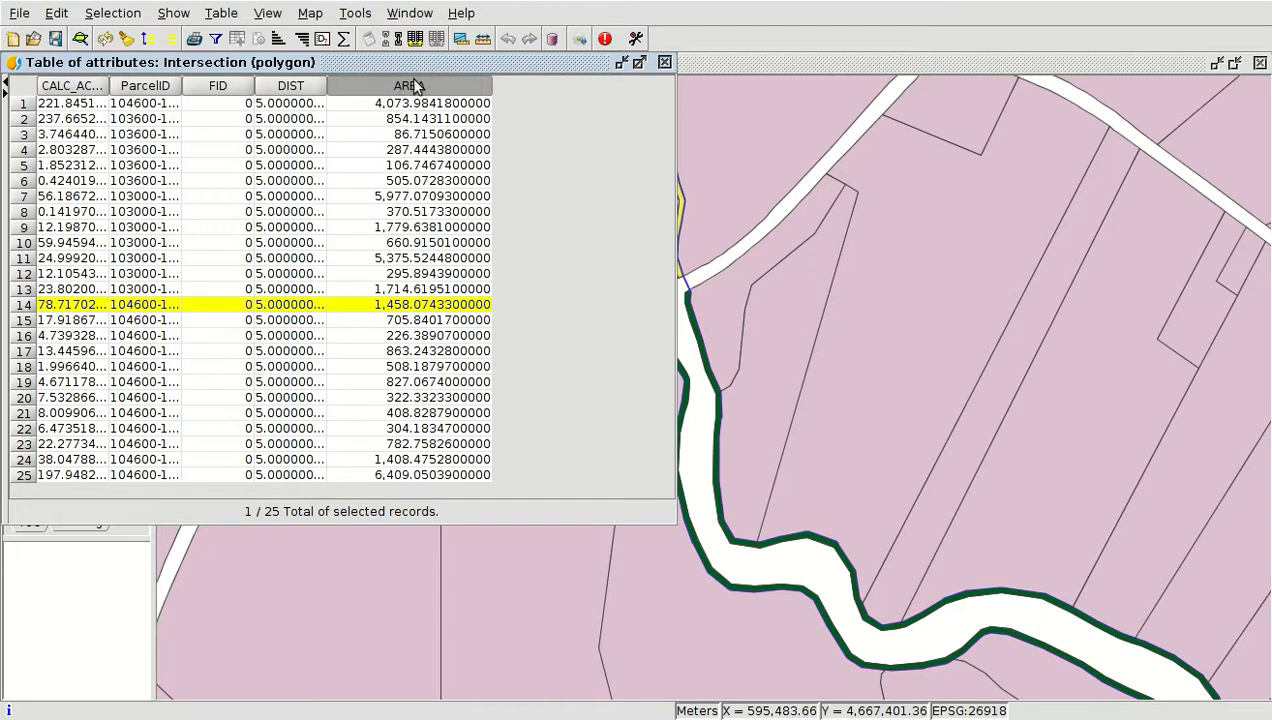
pyautogui.click(302, 40)
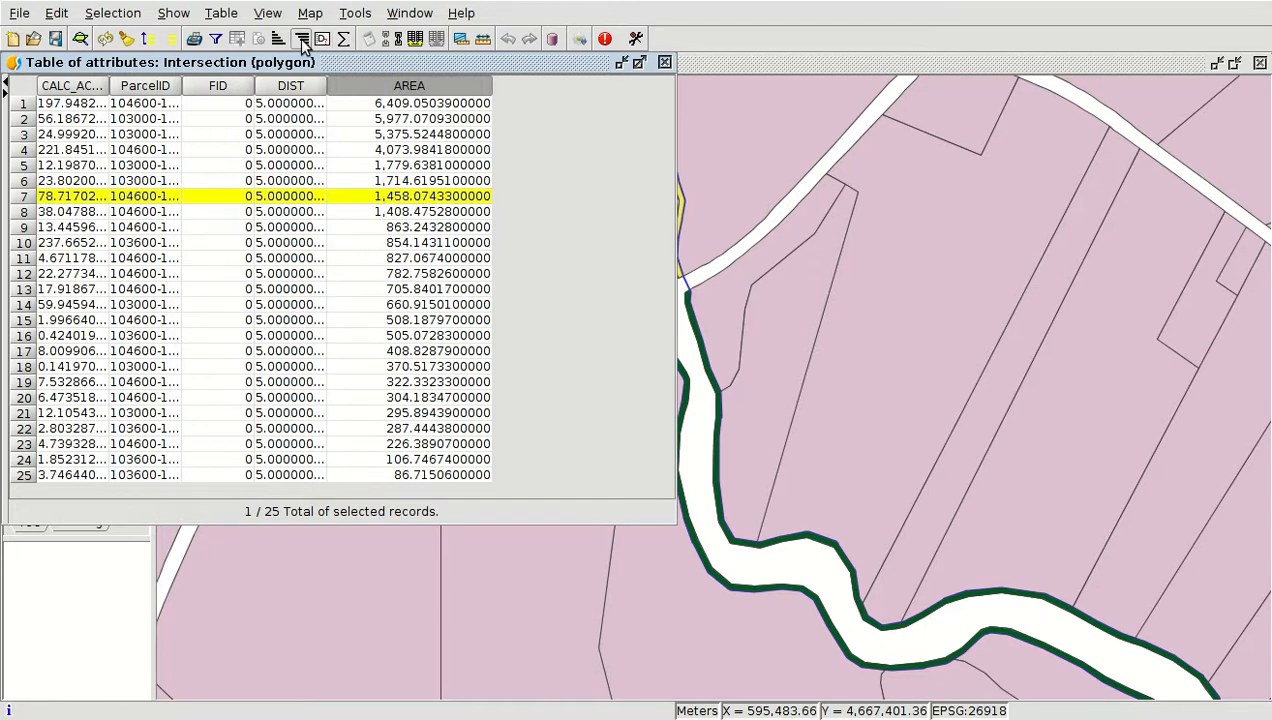
# Select the largest-area intersection record and zoom the map to it
pyautogui.click(412, 103)
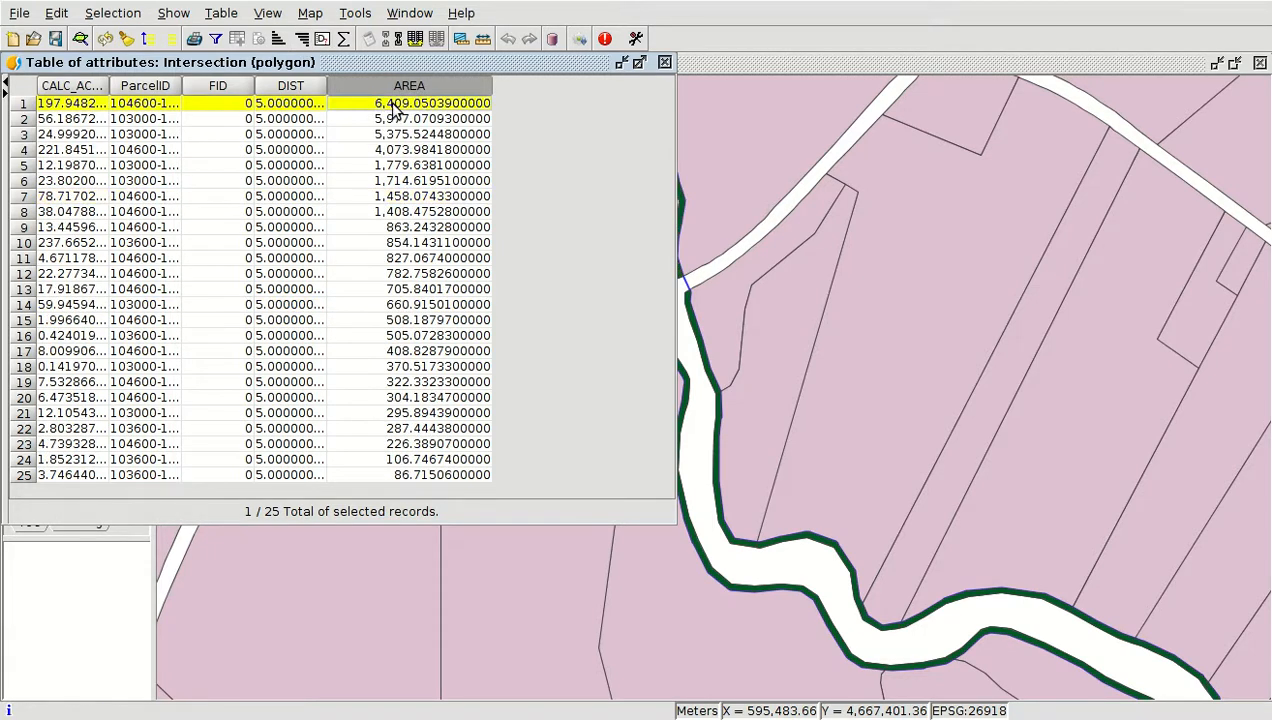
pyautogui.click(83, 44)
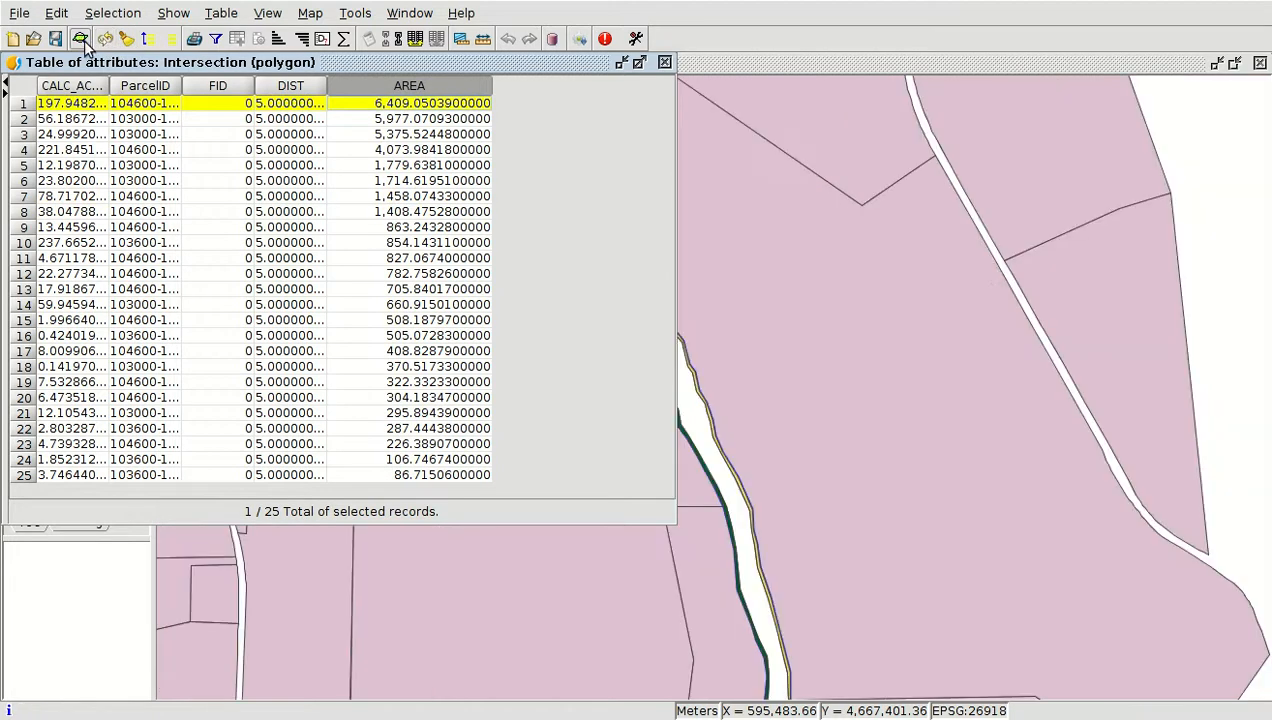
pyautogui.scroll(-1, 1000, 275)
pyautogui.scroll(2, 752, 310)
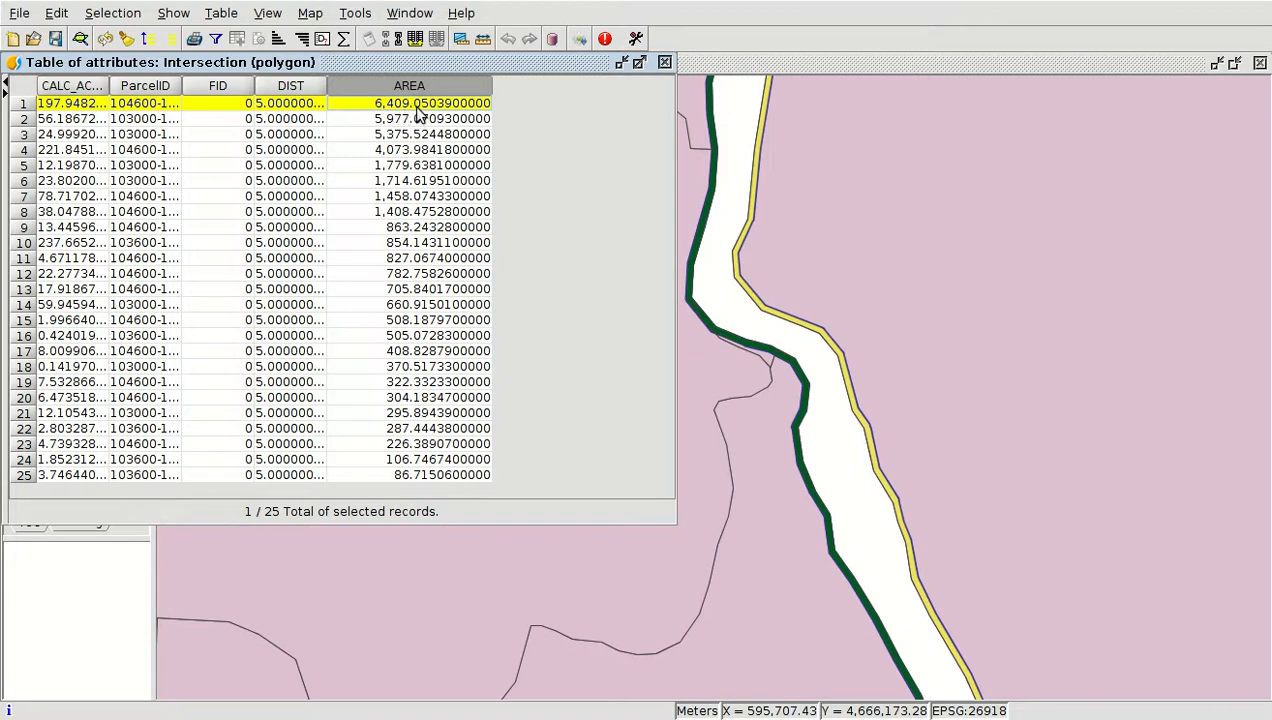
pyautogui.click(706, 73)
pyautogui.scroll(-1, 615, 278)
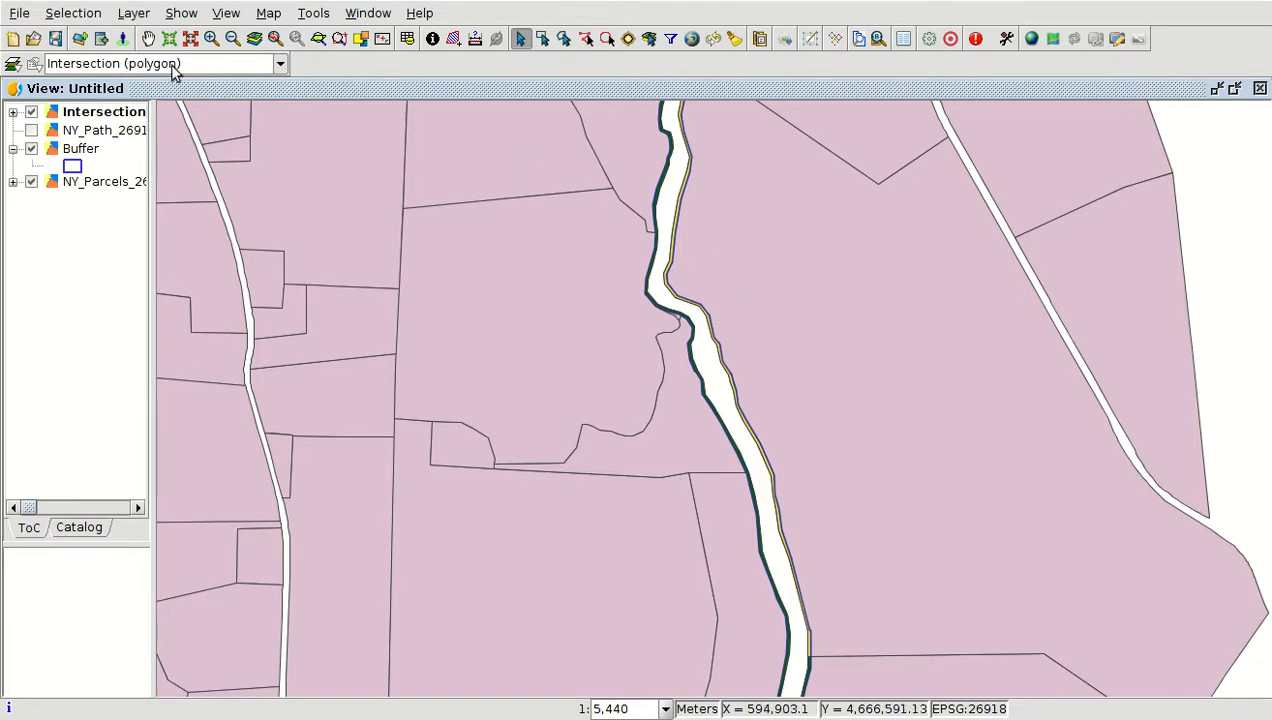
# Add NY_Neighborhood_26918.shp and NY_Public_Schools_26918.shp as new layers from the Module_12 folder
pyautogui.click(80, 39)
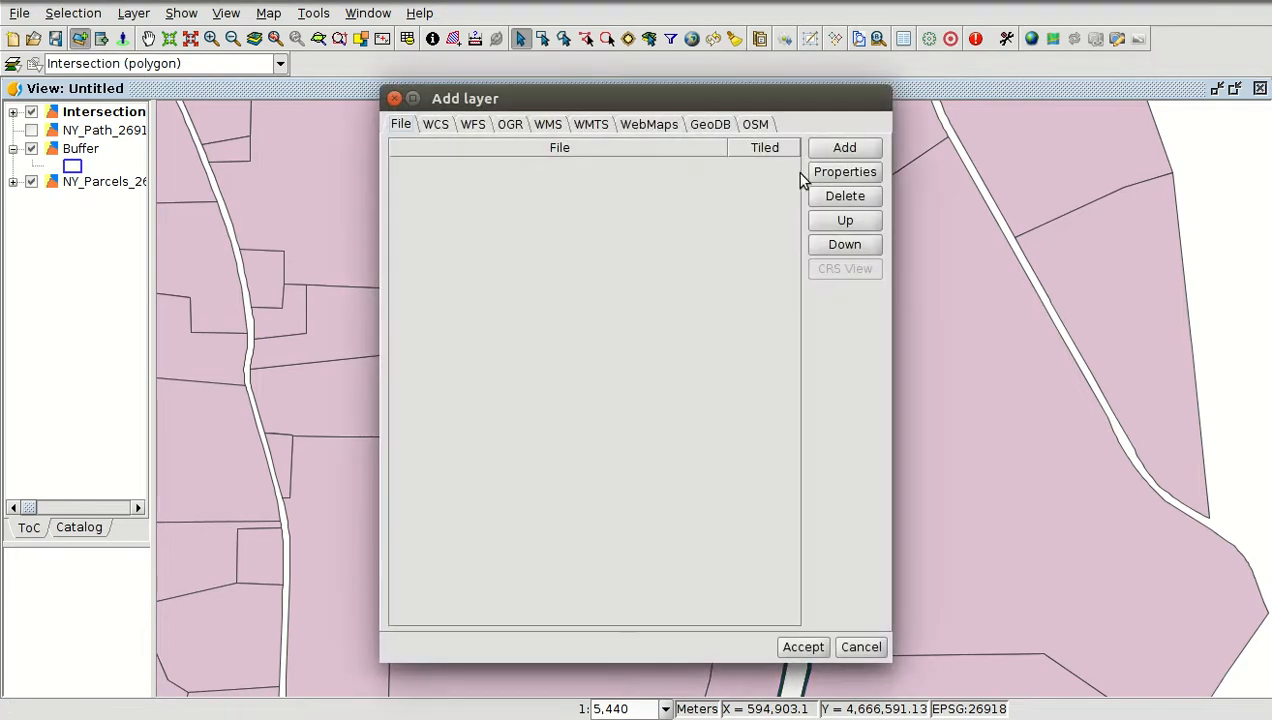
pyautogui.click(836, 150)
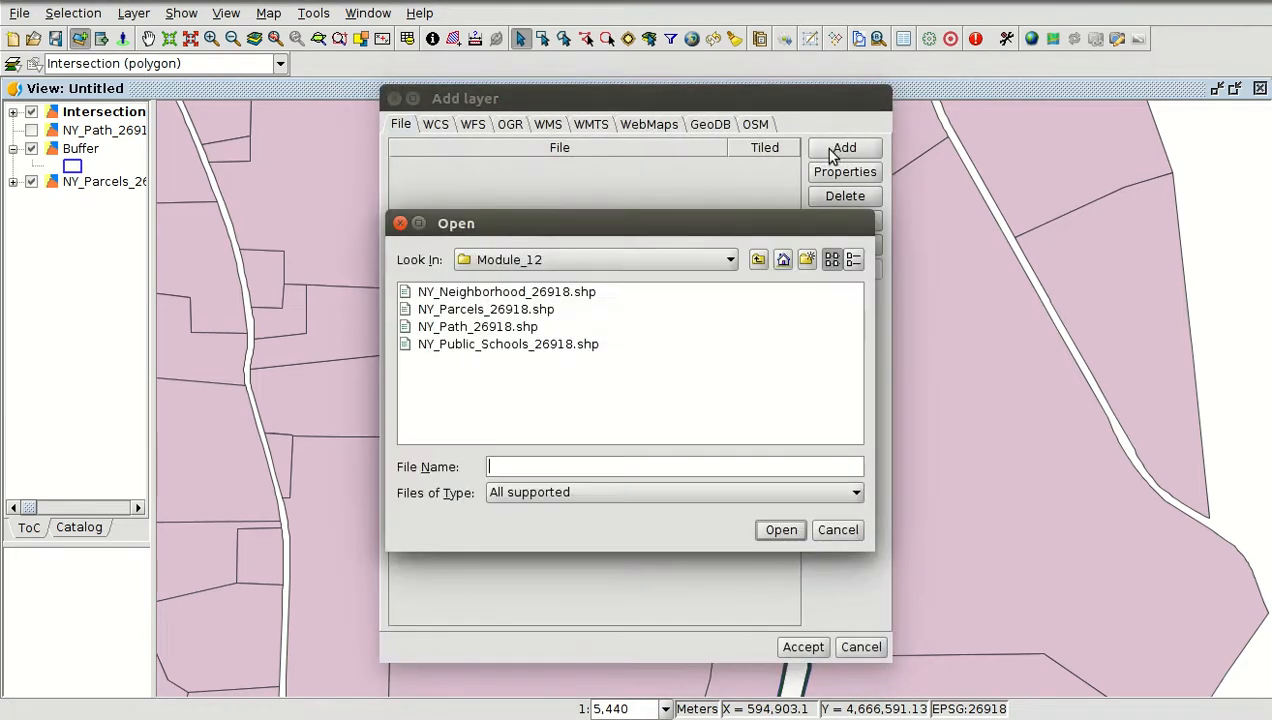
pyautogui.click(492, 293)
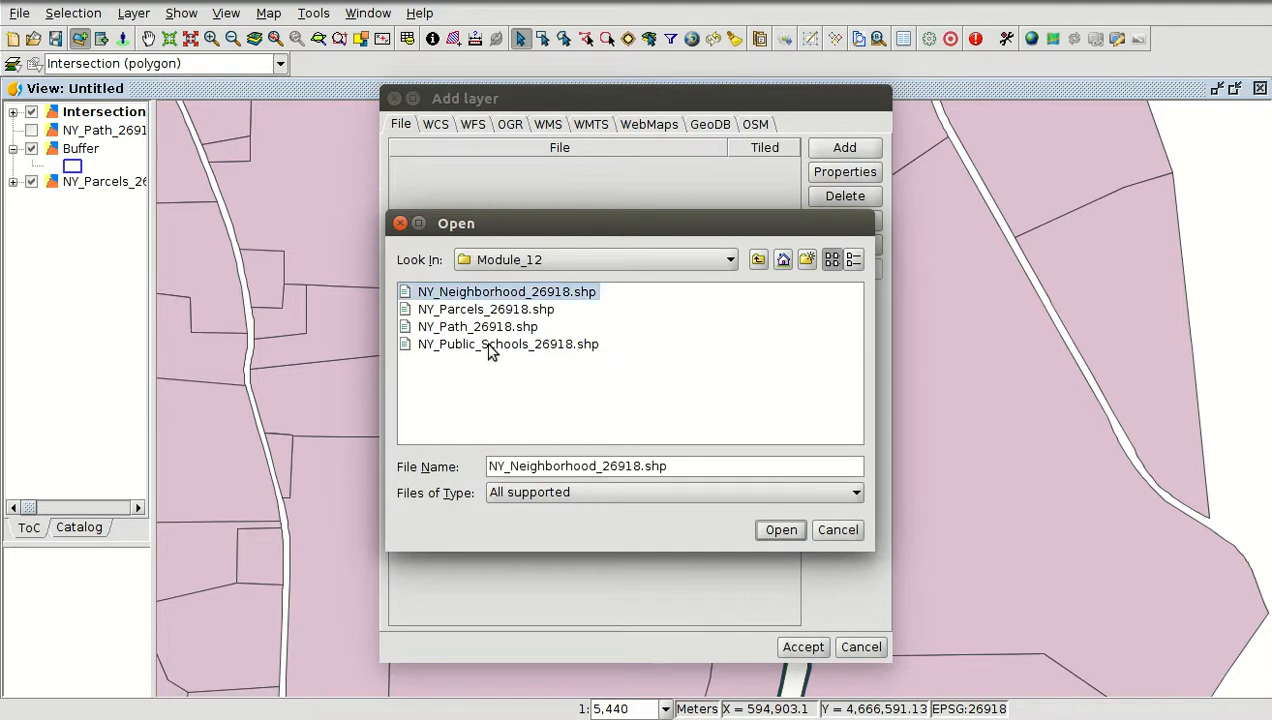
pyautogui.keyDown('ctrl'); pyautogui.click(490, 345); pyautogui.keyUp('ctrl')
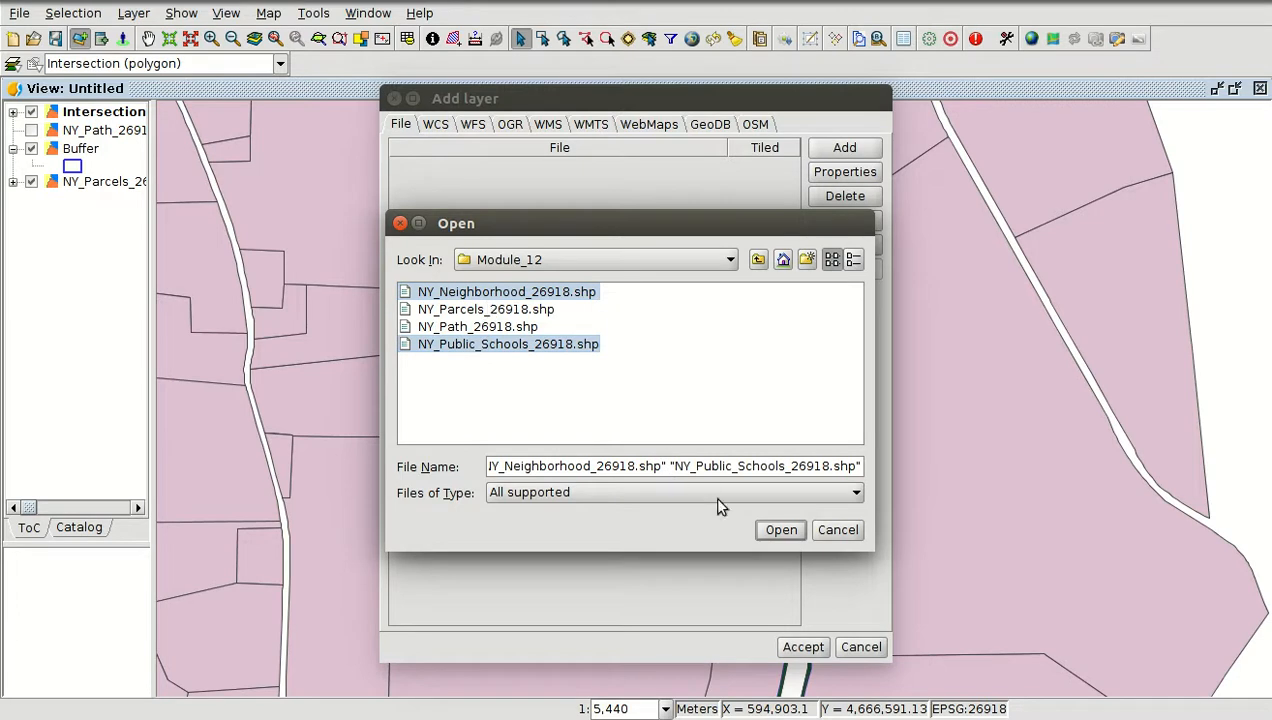
pyautogui.click(781, 532)
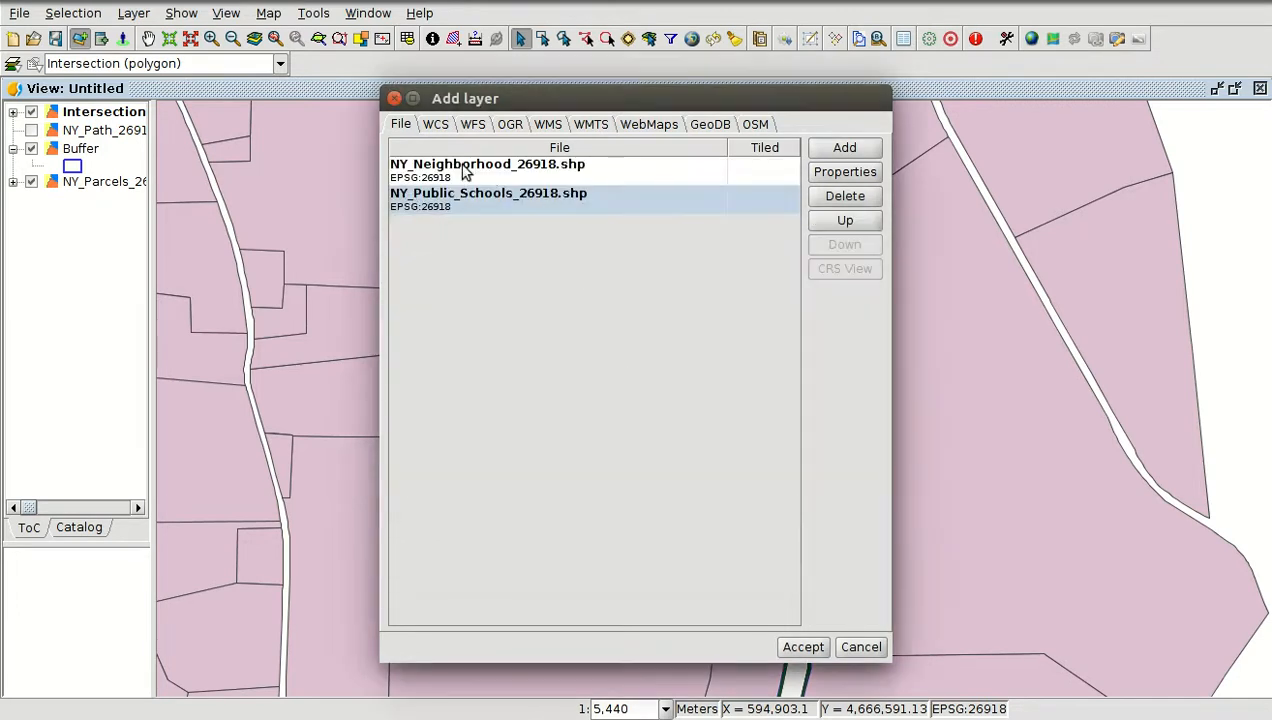
pyautogui.click(804, 647)
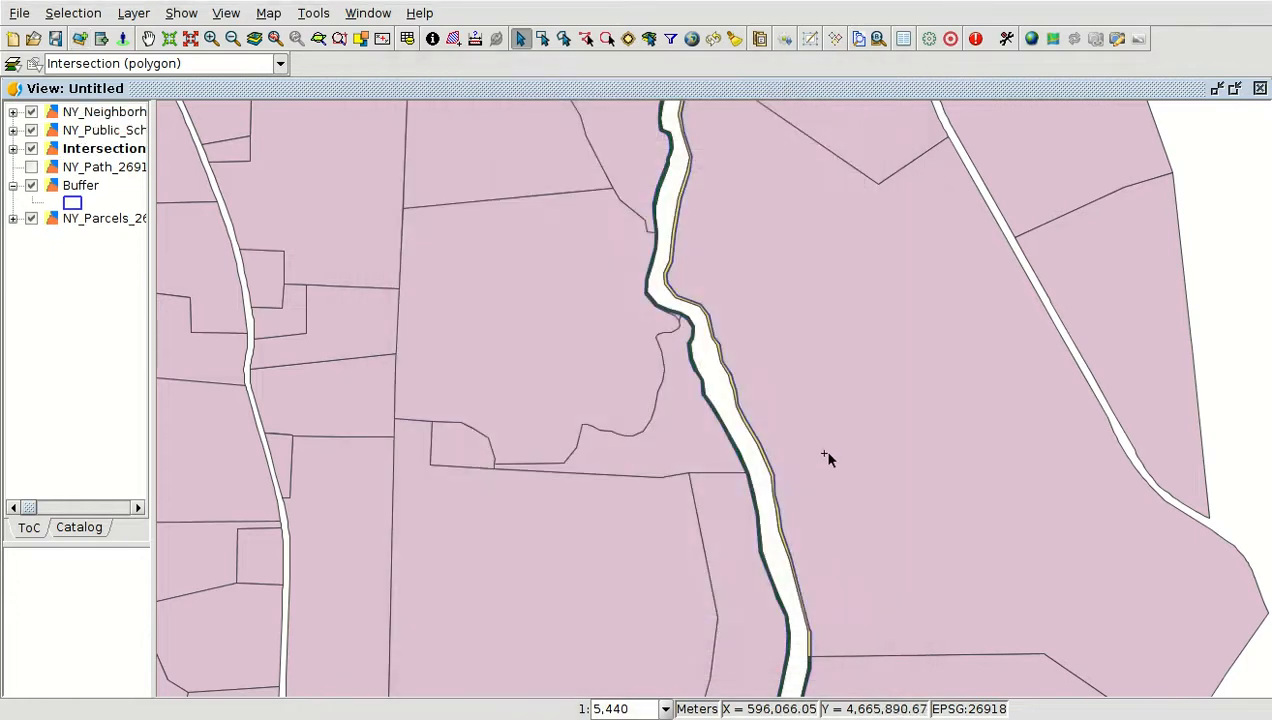
# Zoom to the NY_Public_Schools_26918 layer and move it above the neighbourhood layer
pyautogui.click(97, 132)
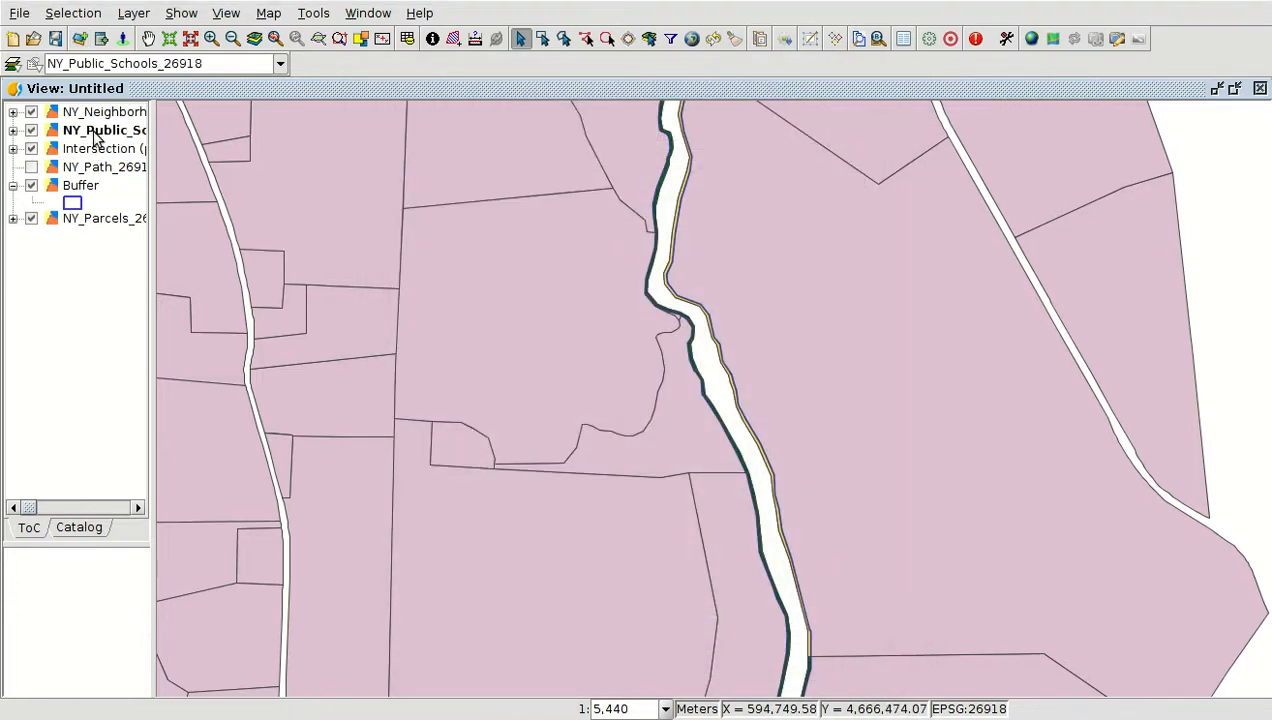
pyautogui.rightClick(97, 134)
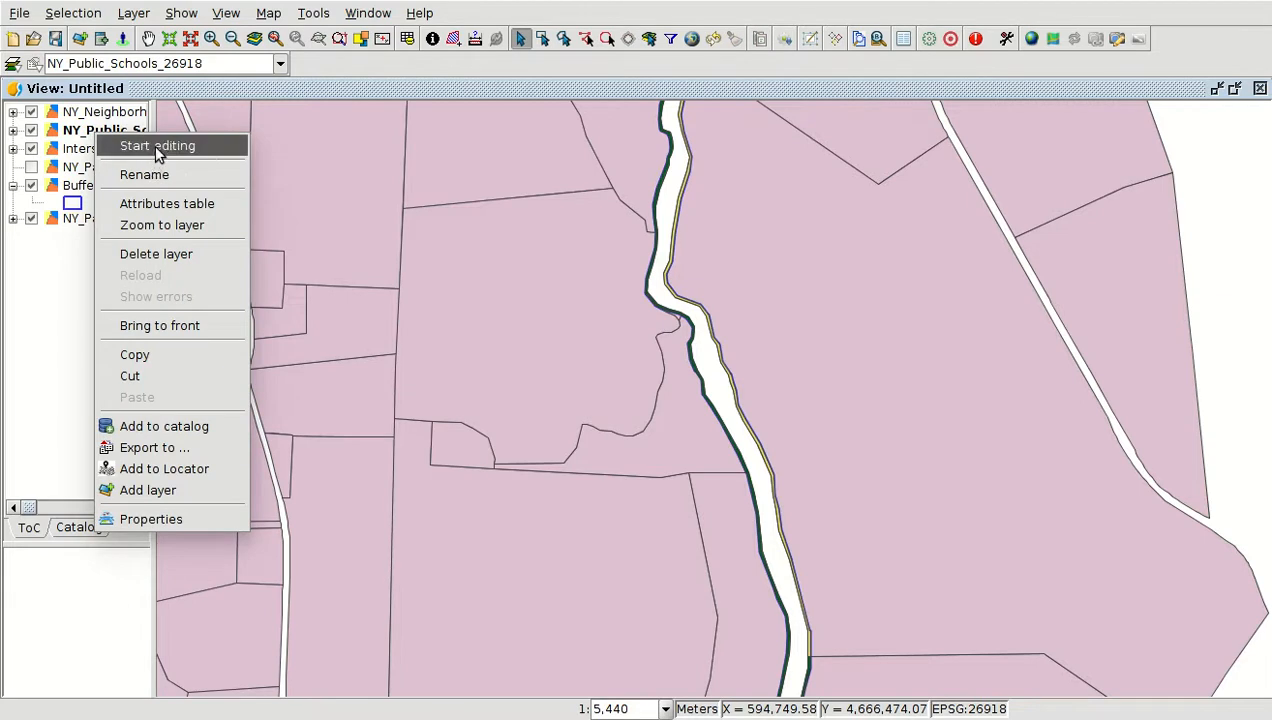
pyautogui.click(167, 226)
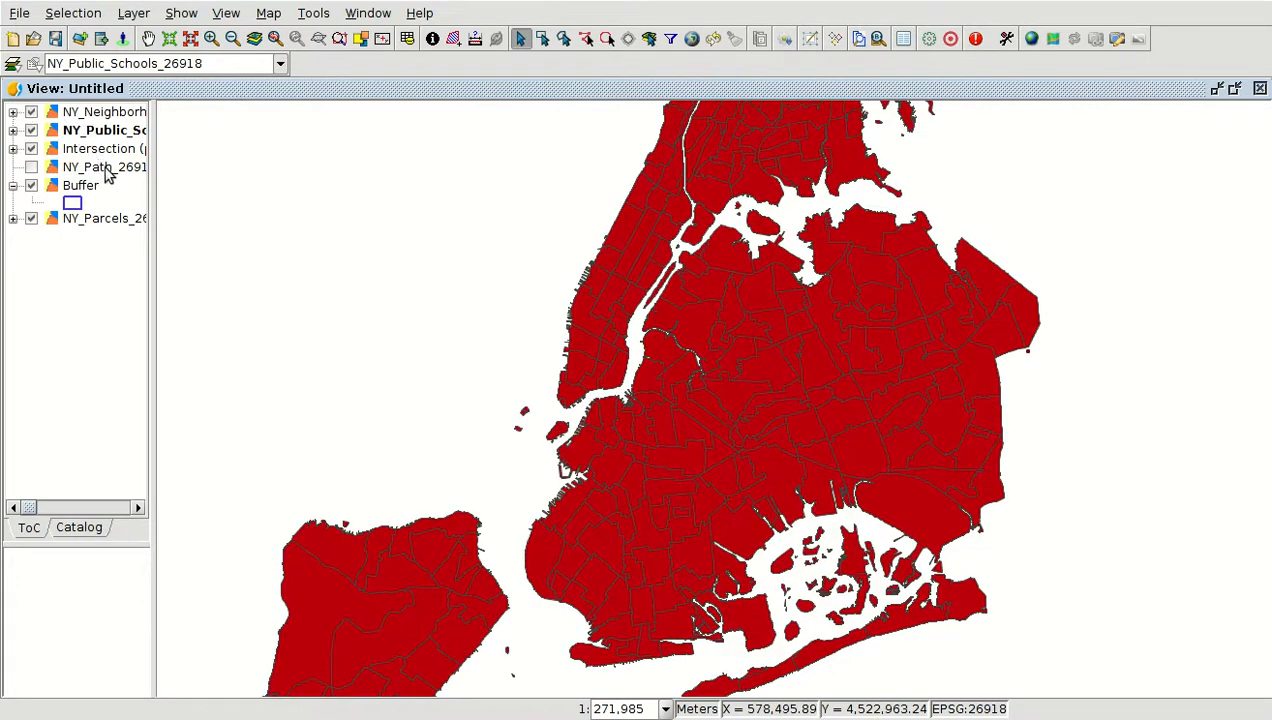
pyautogui.moveTo(104, 136); pyautogui.dragTo(108, 113)
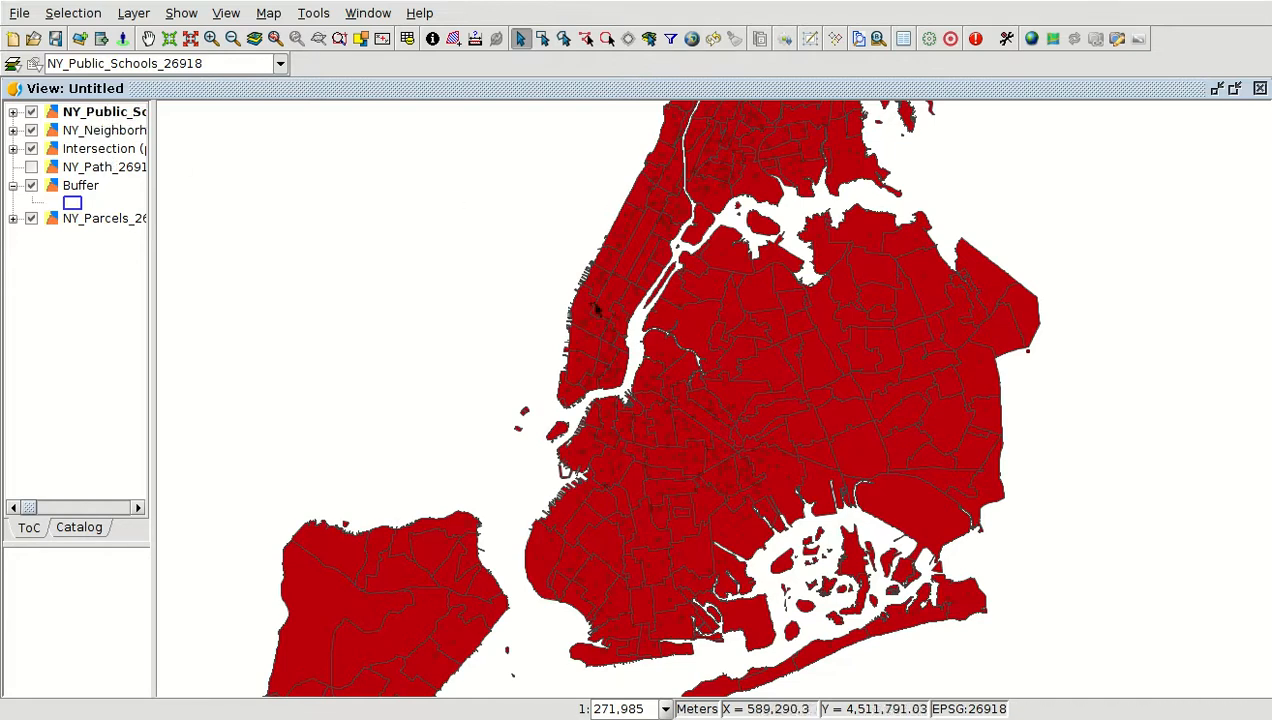
# Set the neighbourhood layer's fill opacity to 23% in its symbol
pyautogui.click(13, 130)
pyautogui.doubleClick(75, 150)
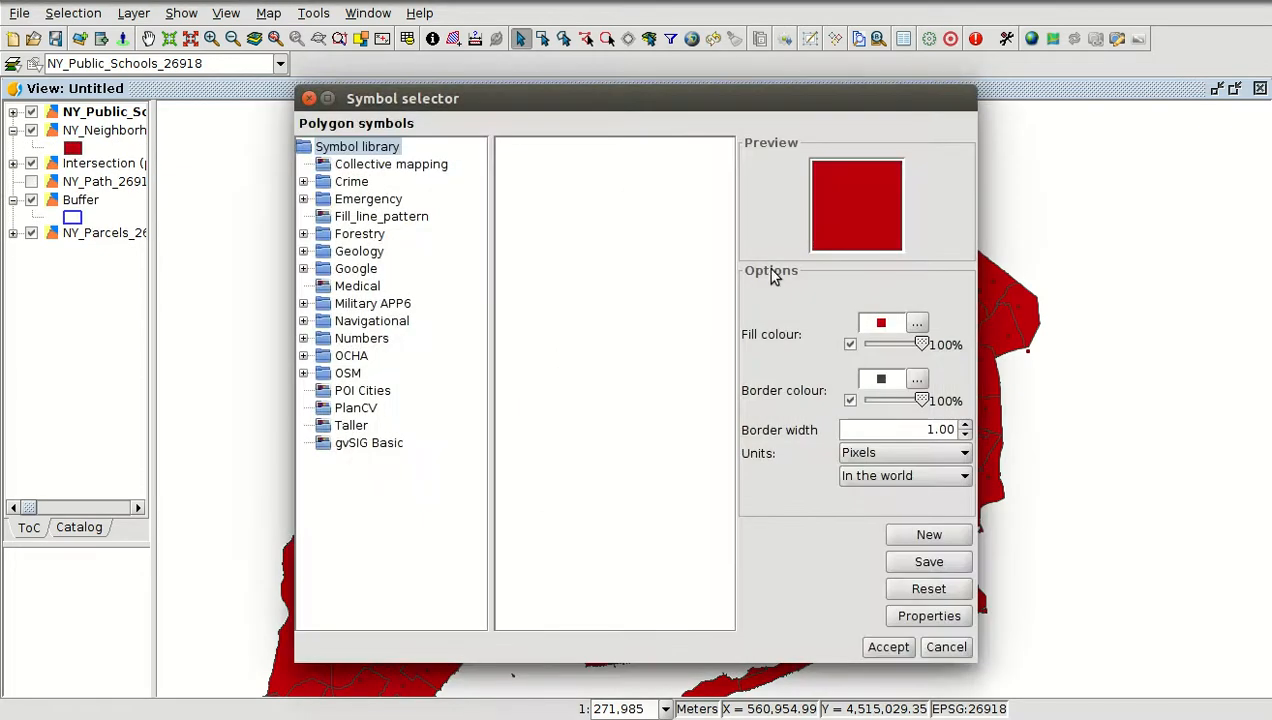
pyautogui.moveTo(921, 344); pyautogui.dragTo(878, 344)
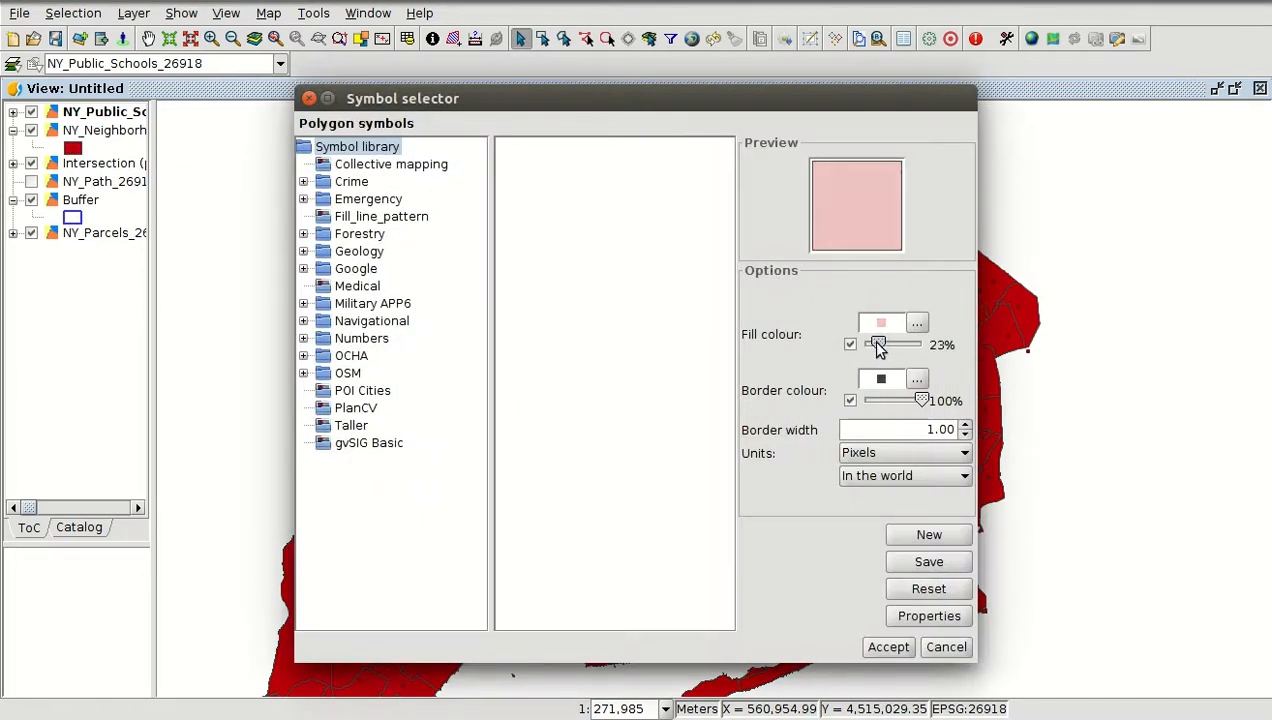
pyautogui.click(889, 647)
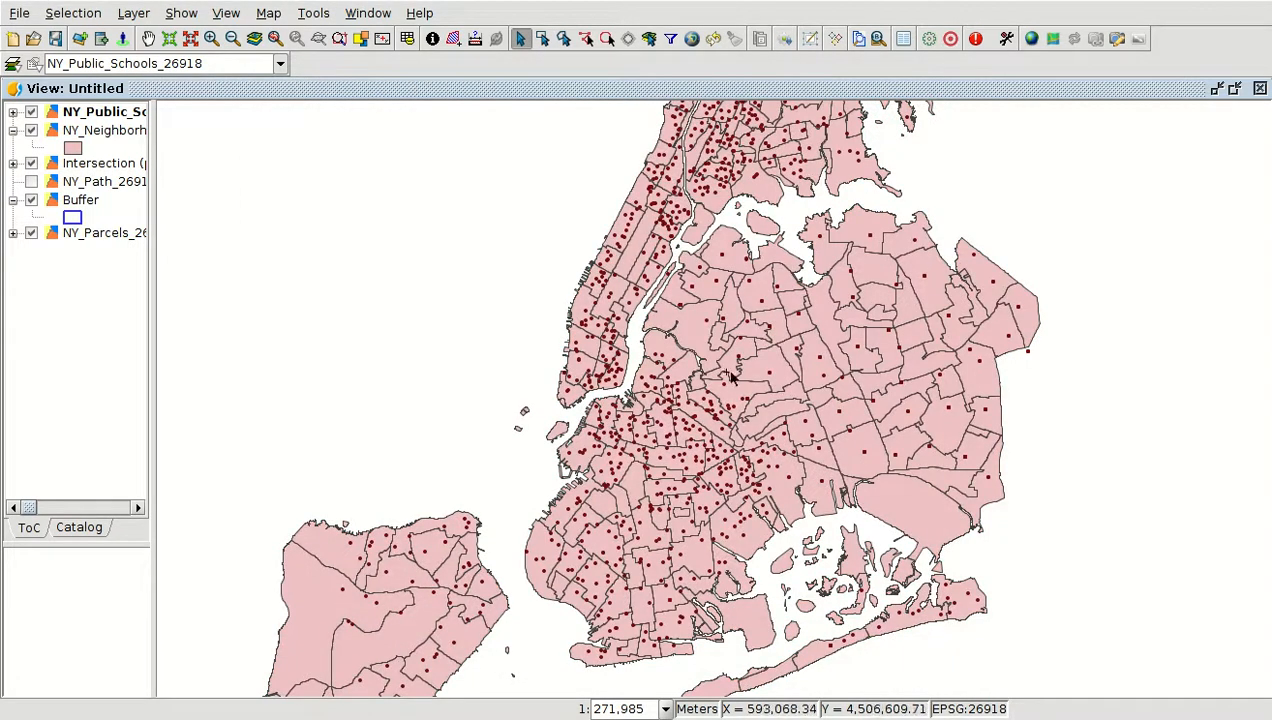
# Open the NY_Public_Schools_26918 attribute table and browse through its columns
pyautogui.scroll(-1, 733, 427)
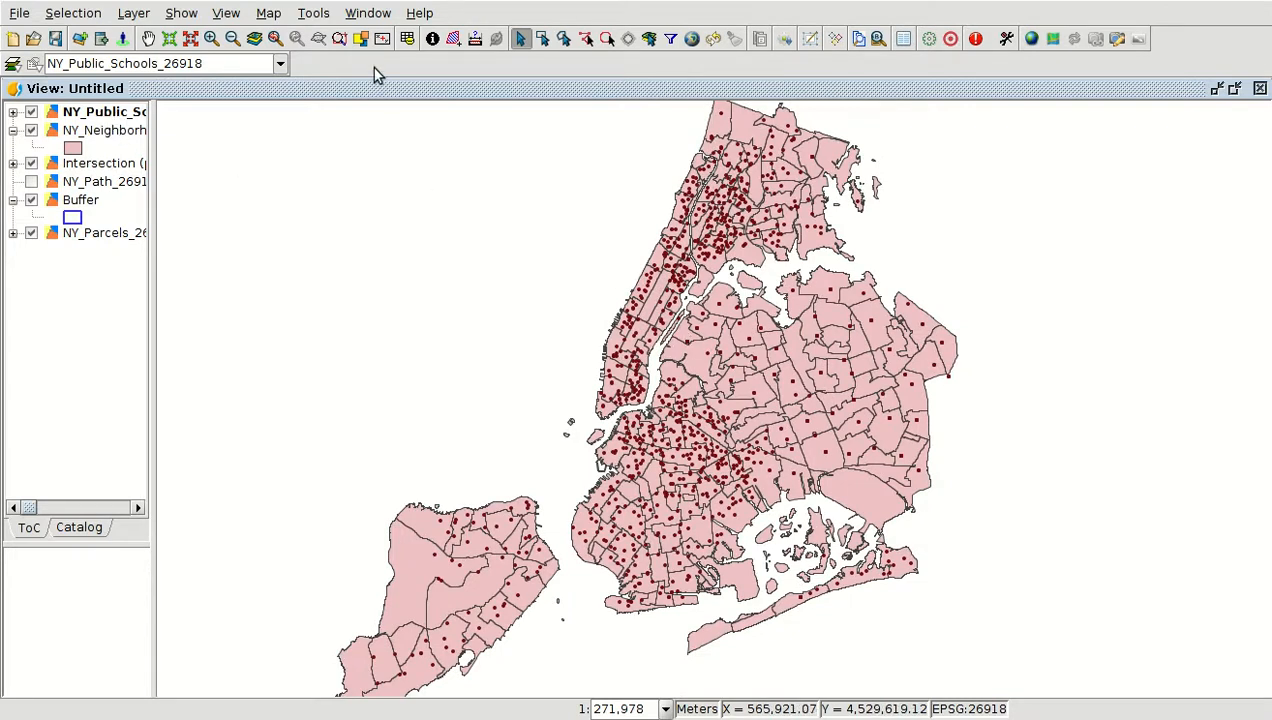
pyautogui.click(407, 38)
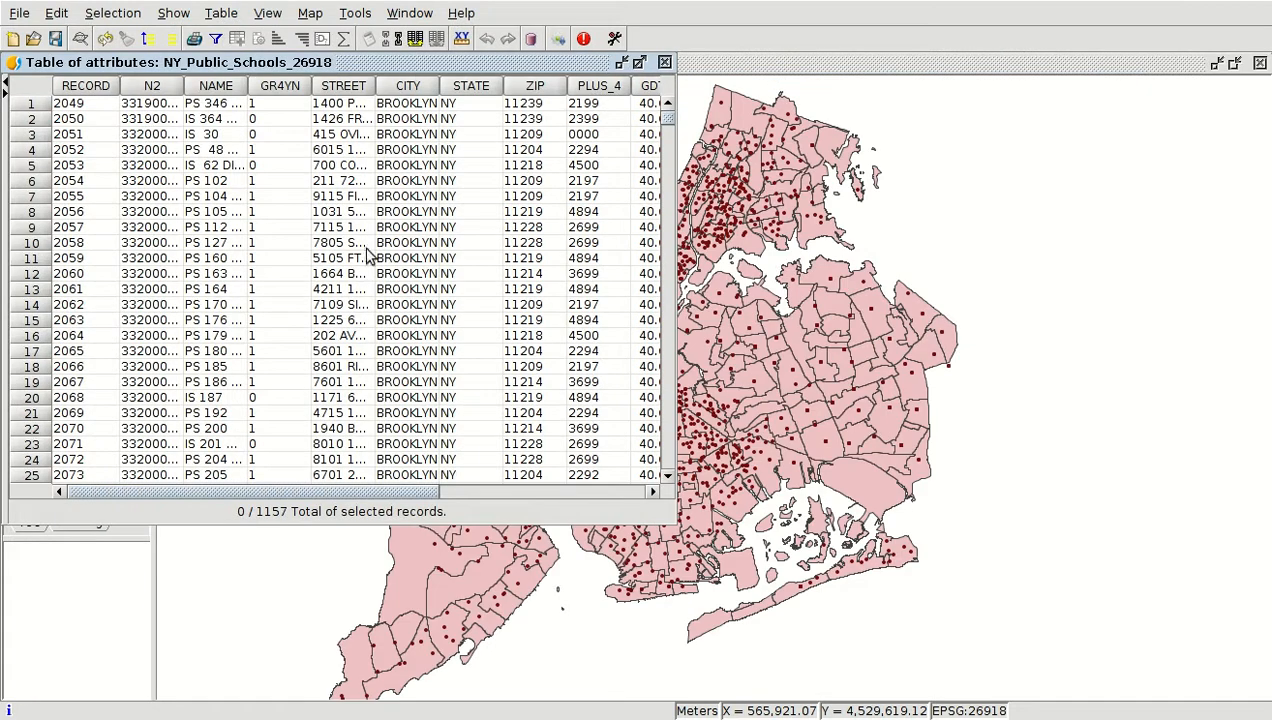
pyautogui.moveTo(273, 490); pyautogui.dragTo(534, 493)
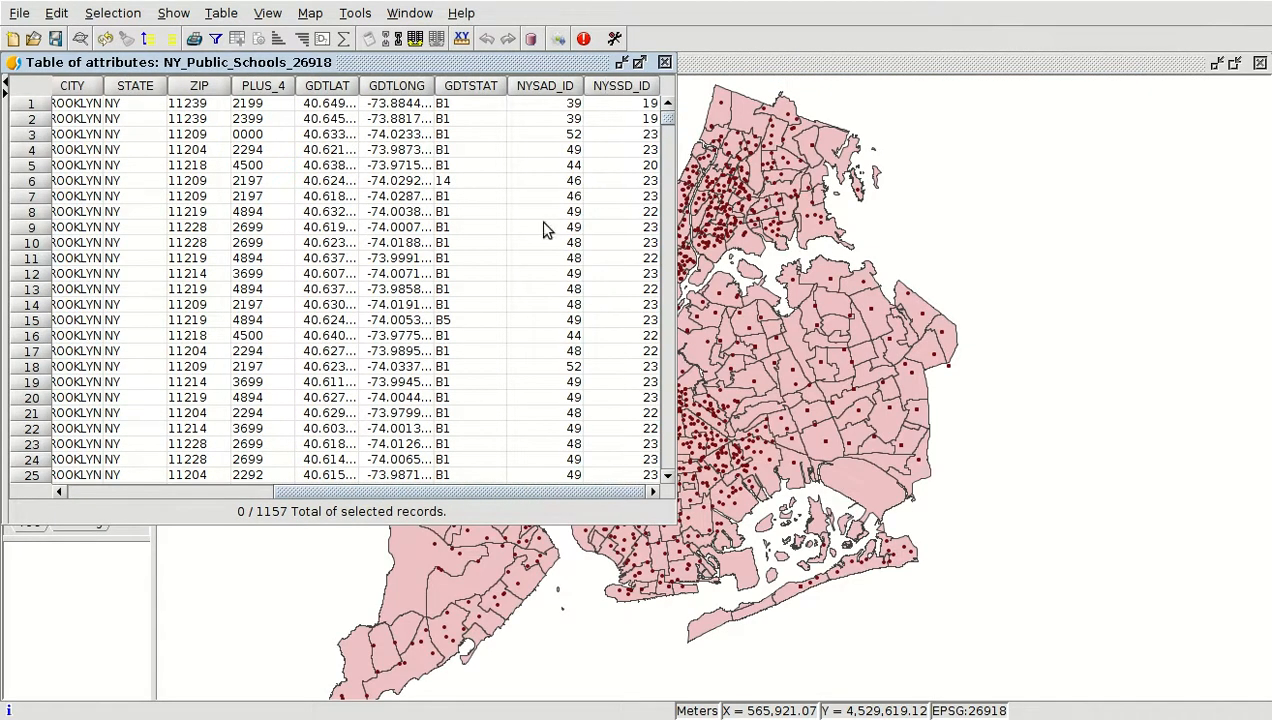
pyautogui.moveTo(341, 493); pyautogui.dragTo(137, 483)
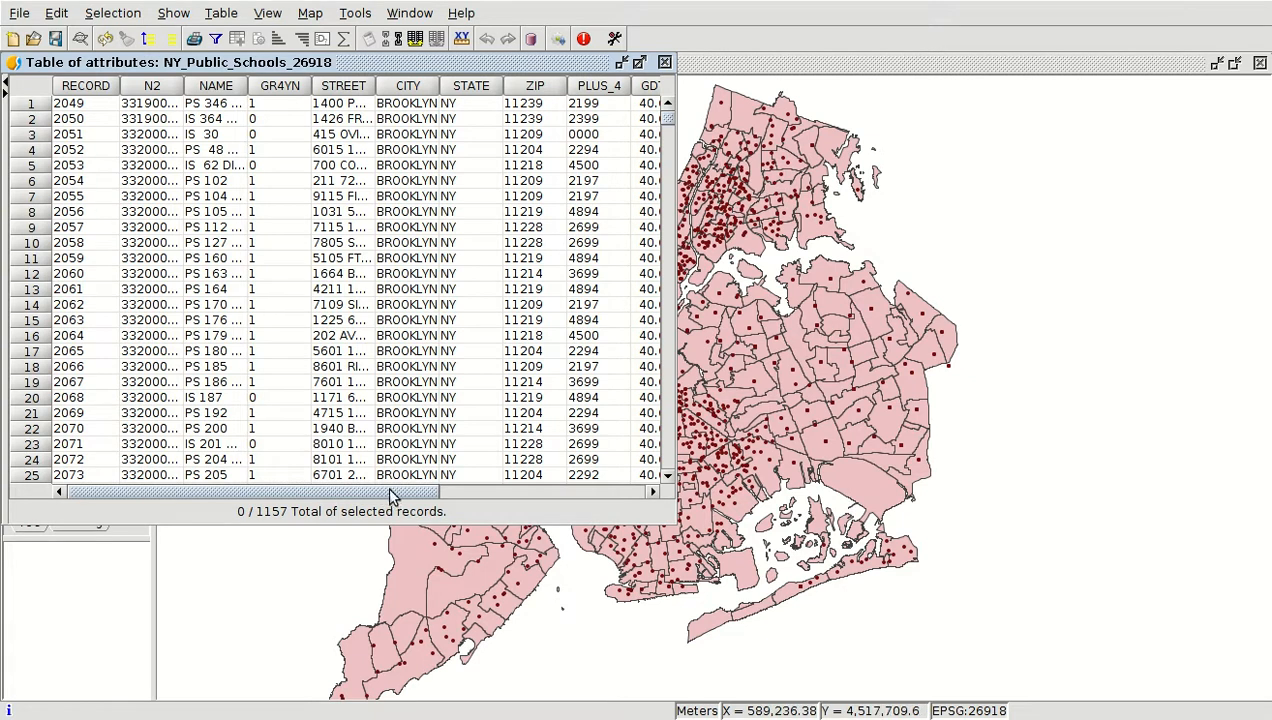
pyautogui.moveTo(383, 492); pyautogui.dragTo(620, 495)
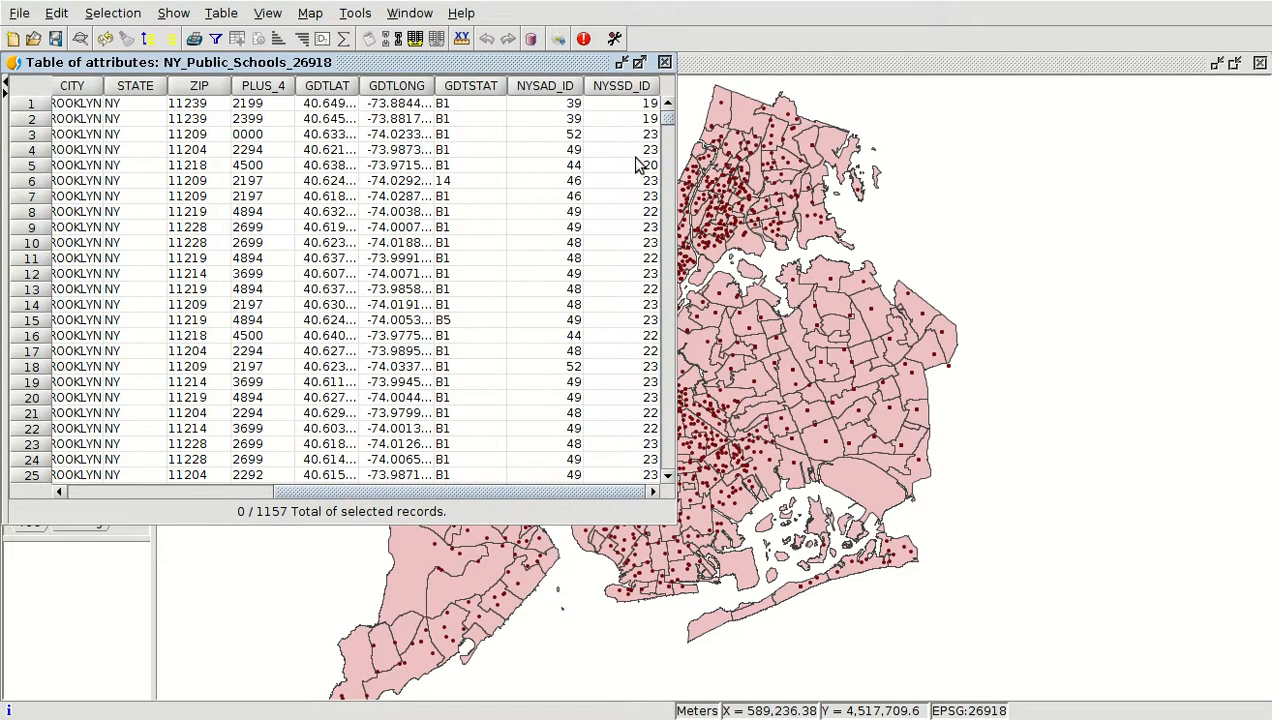
pyautogui.click(664, 62)
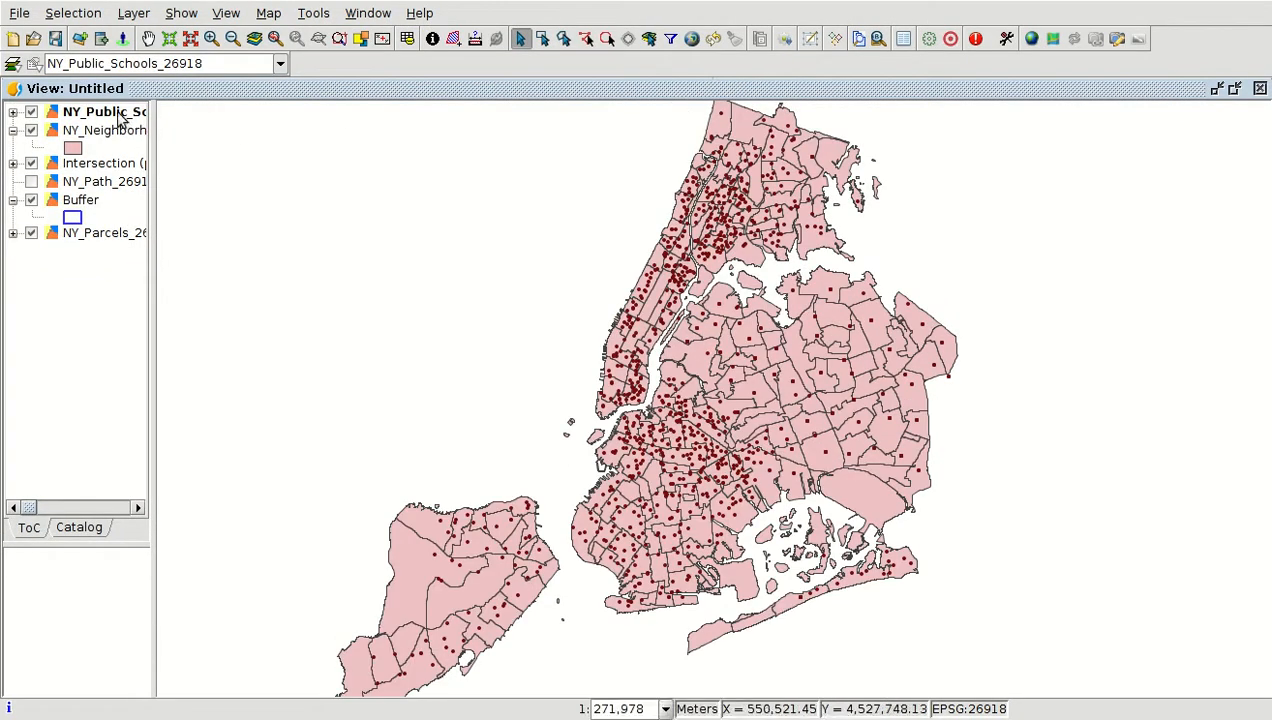
# Start editing the NY_Public_Schools_26918 layer
pyautogui.rightClick(121, 116)
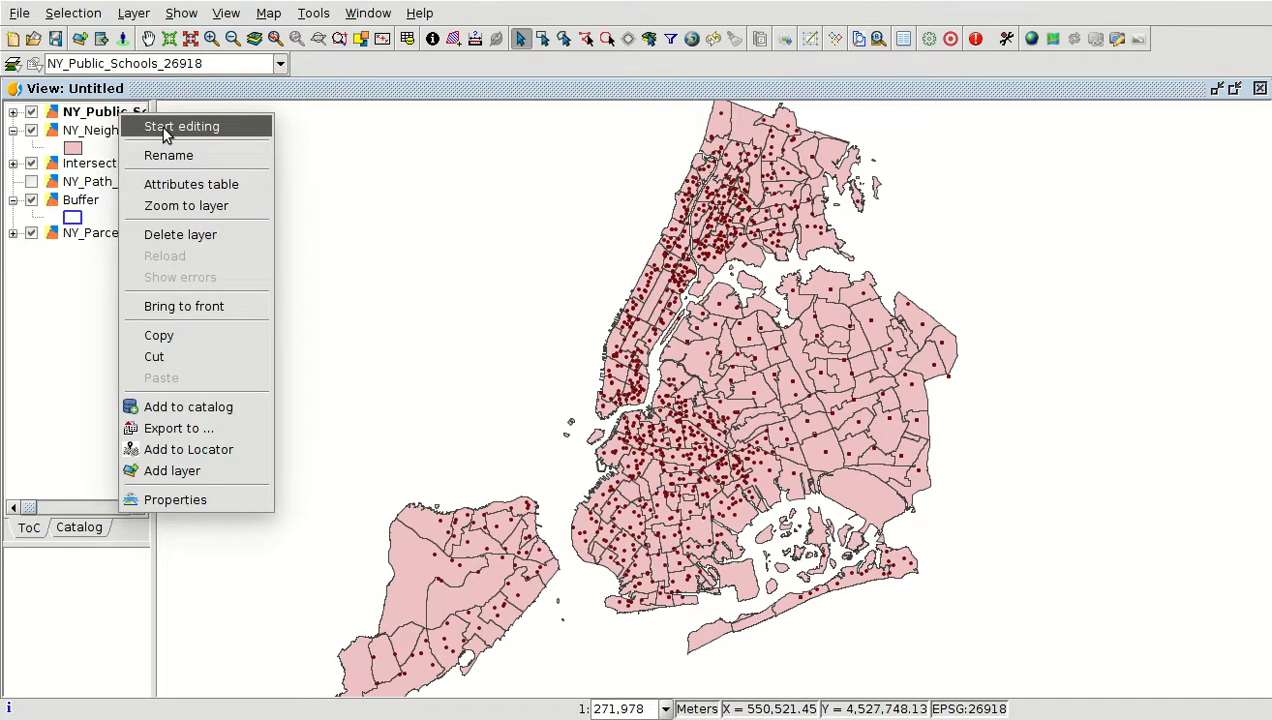
pyautogui.click(165, 128)
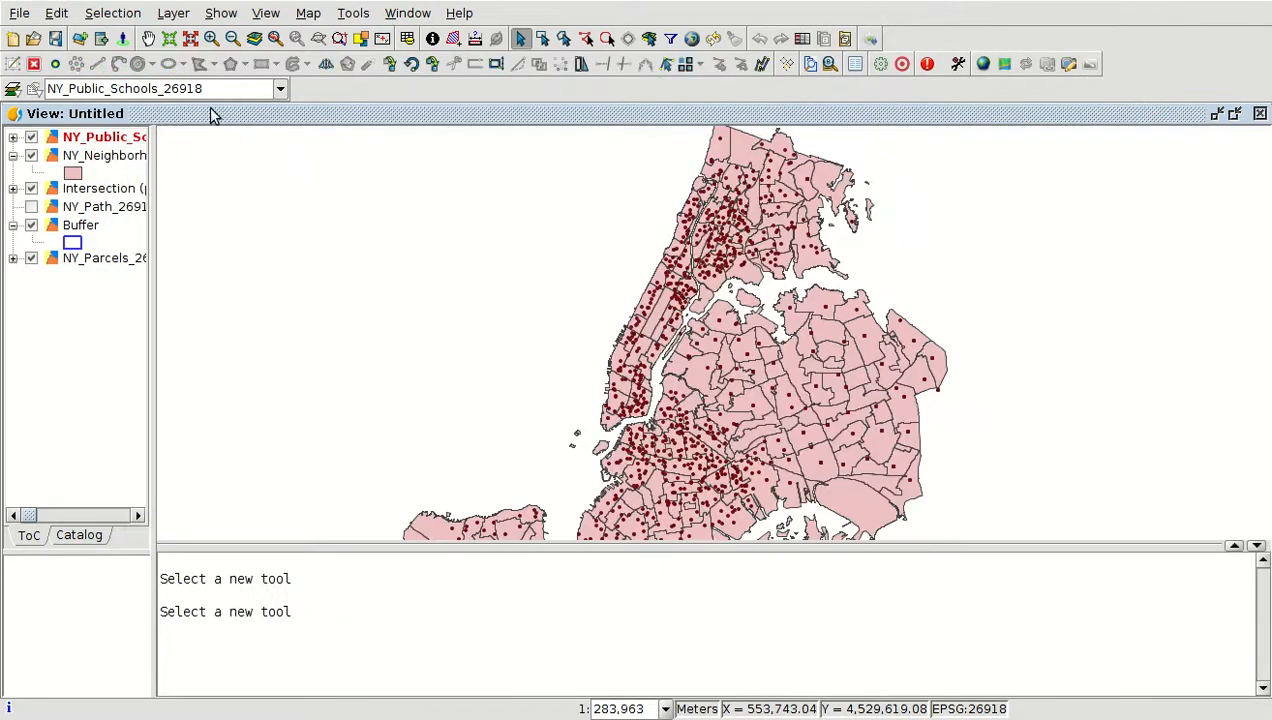
# Open the NY_Public_Schools_26918 attribute table and add an Integer field named Prior with length 1 and default value 1
pyautogui.click(407, 40)
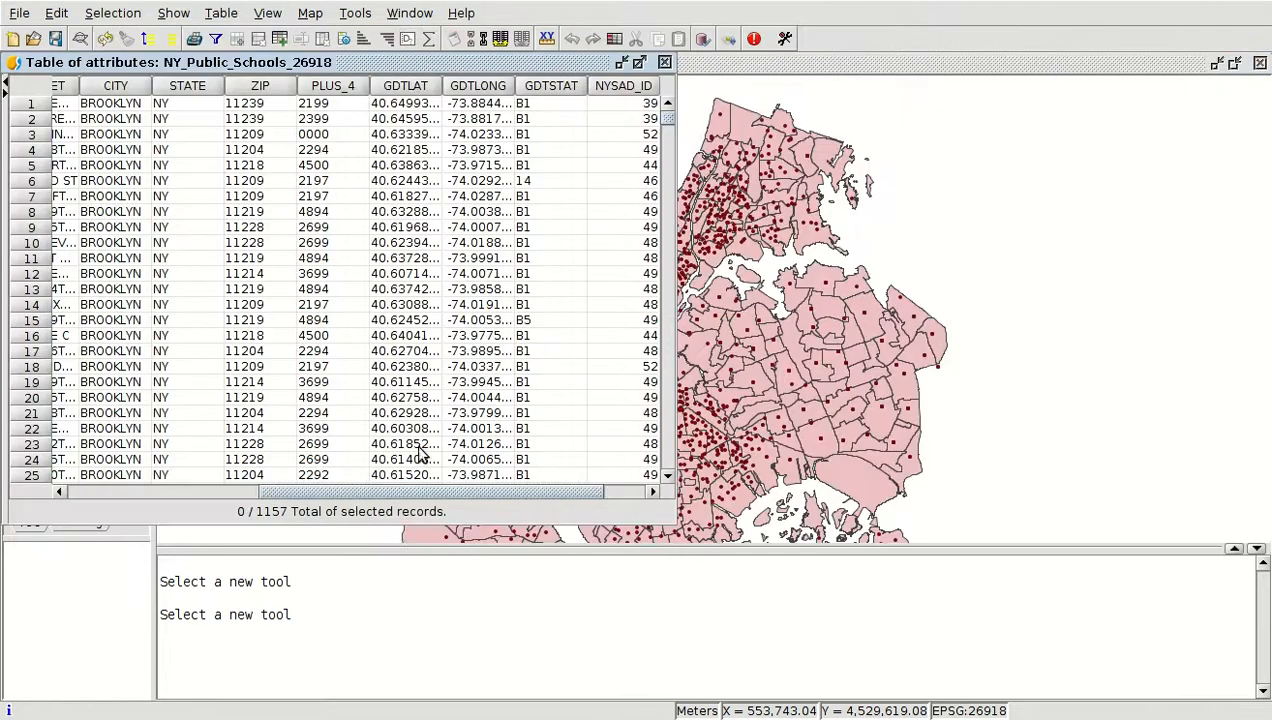
pyautogui.click(221, 15)
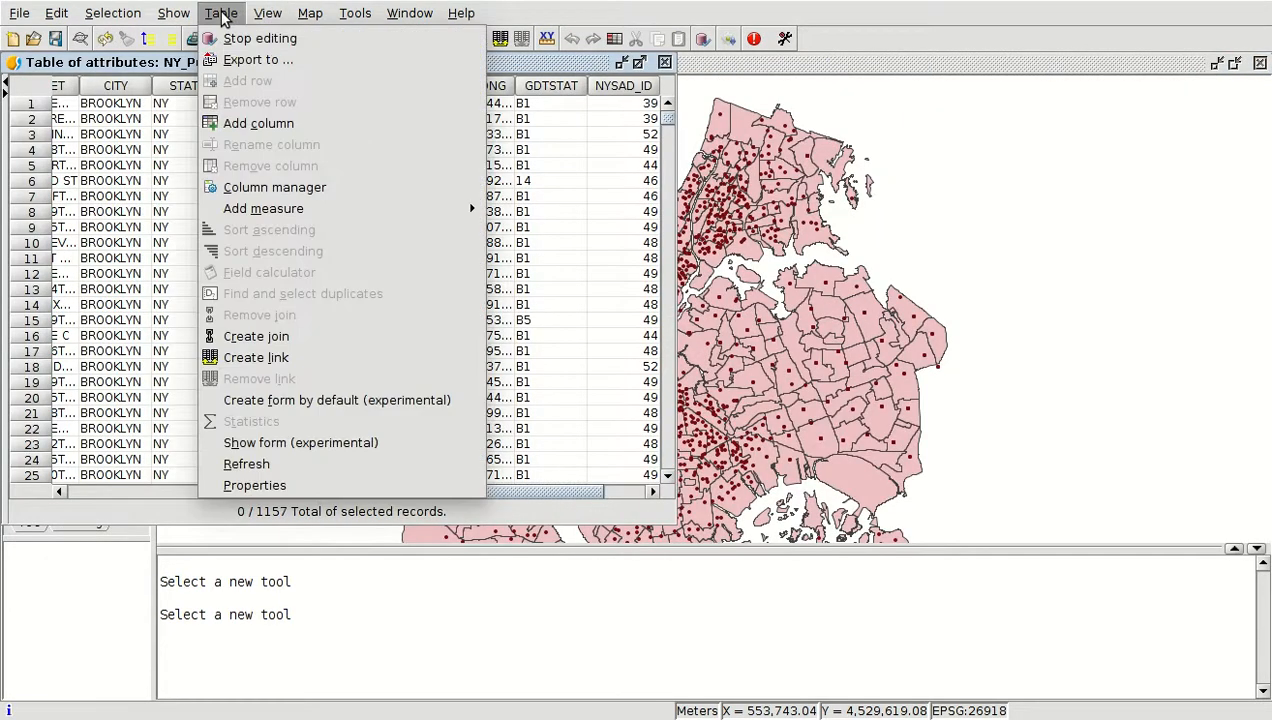
pyautogui.click(250, 124)
pyautogui.moveTo(676, 273); pyautogui.dragTo(615, 273)
pyautogui.write('Prior')
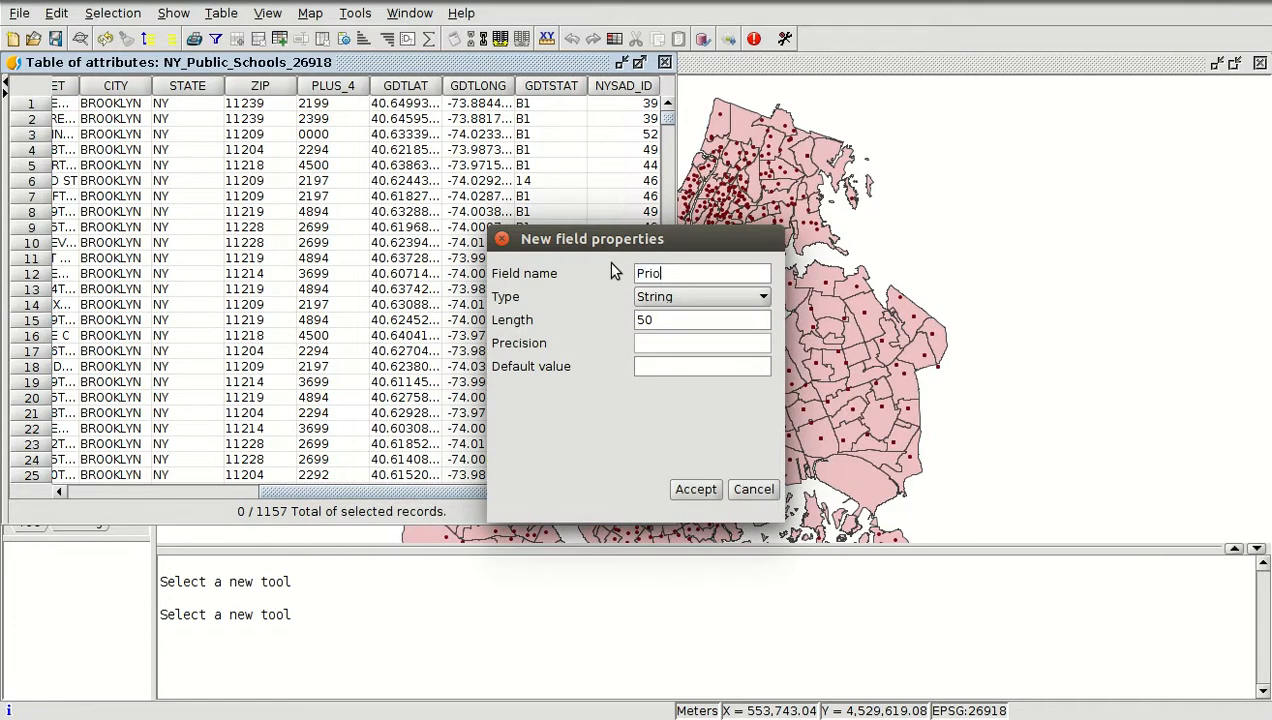
pyautogui.click(680, 300)
pyautogui.click(673, 348)
pyautogui.click(655, 366)
pyautogui.click(697, 489)
pyautogui.moveTo(563, 493); pyautogui.dragTo(653, 490)
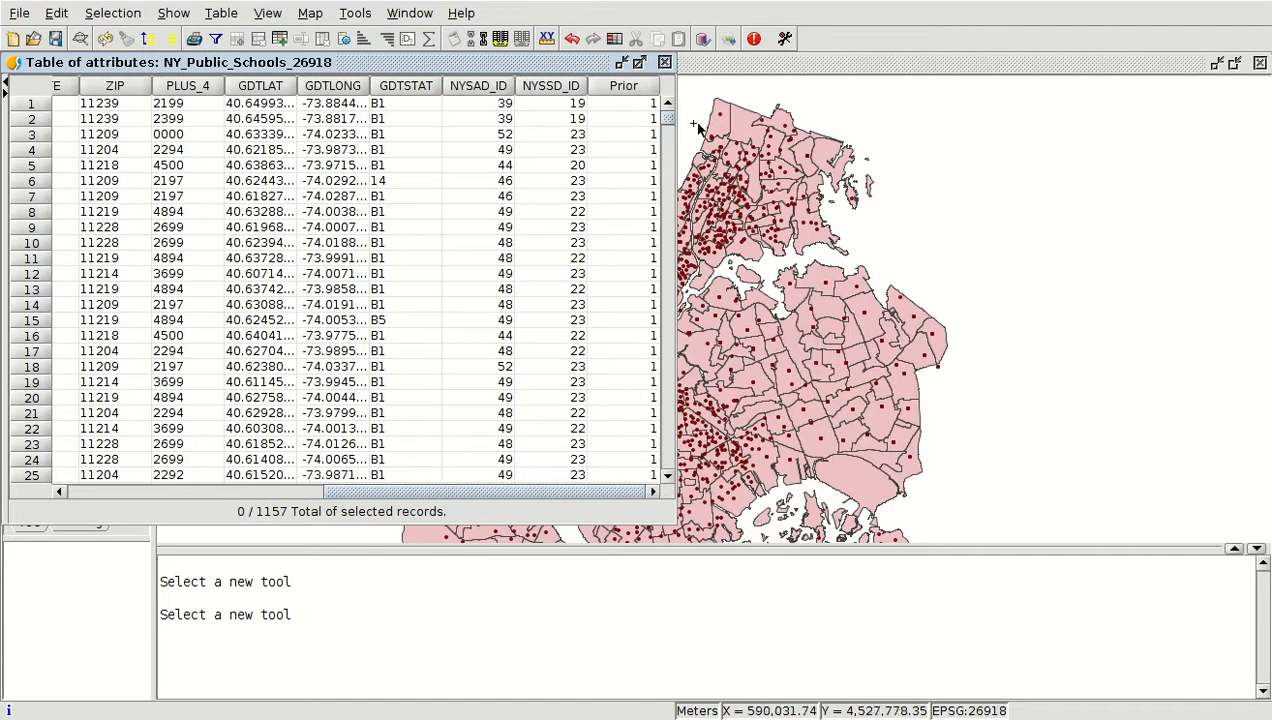
pyautogui.click(712, 72)
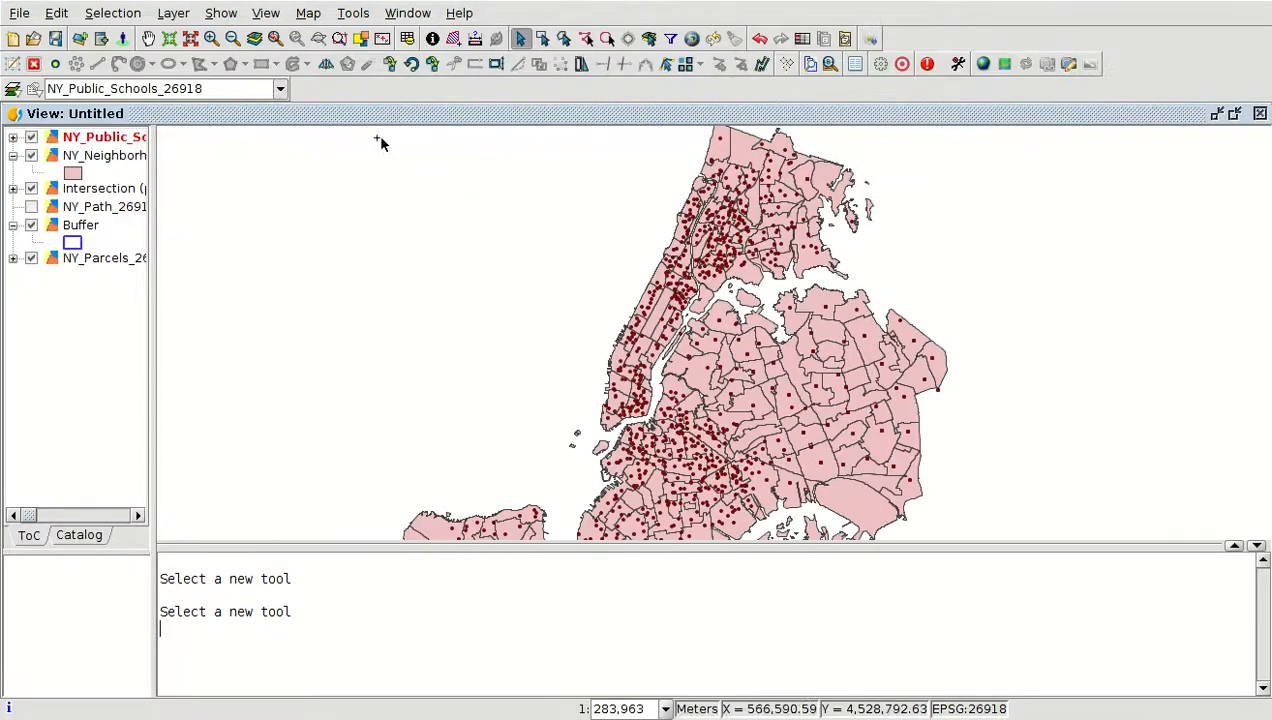
# Stop editing the NY_Public_Schools_26918 layer, saving the changes
pyautogui.rightClick(95, 137)
pyautogui.click(147, 150)
pyautogui.click(586, 474)
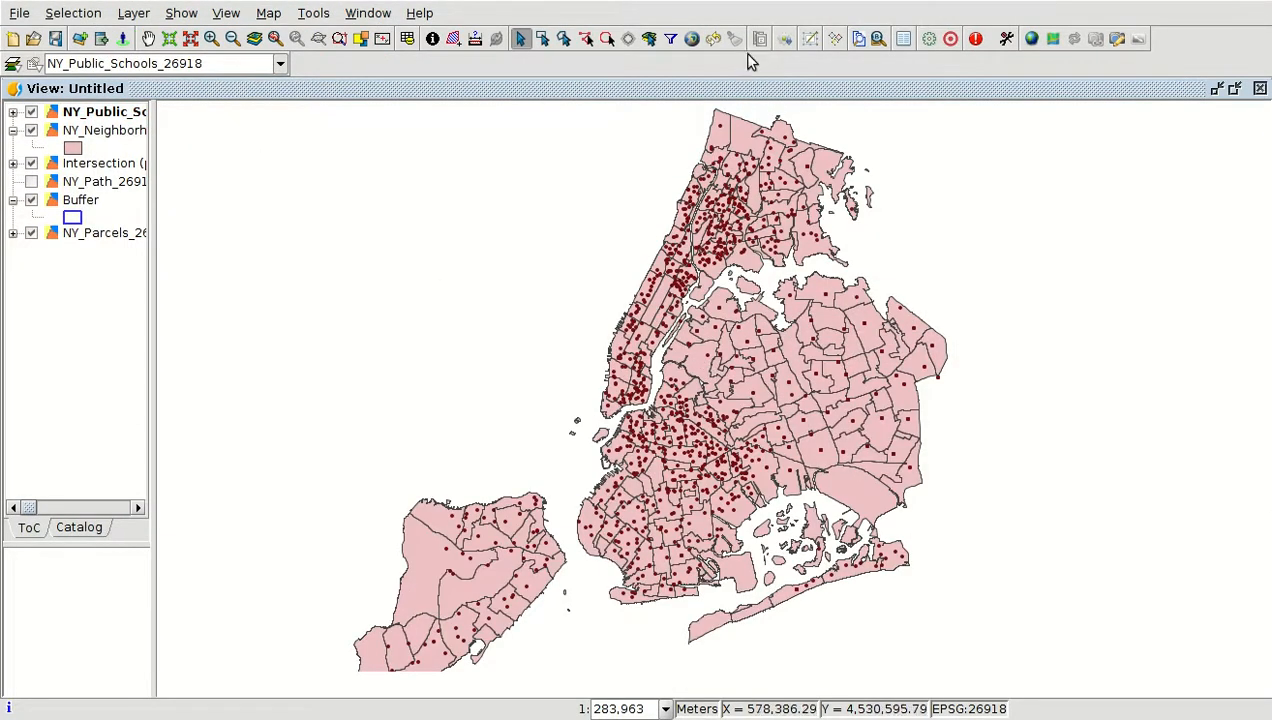
# Open the toolbox, search for "den" and launch the Density (kernel) tool
pyautogui.click(929, 40)
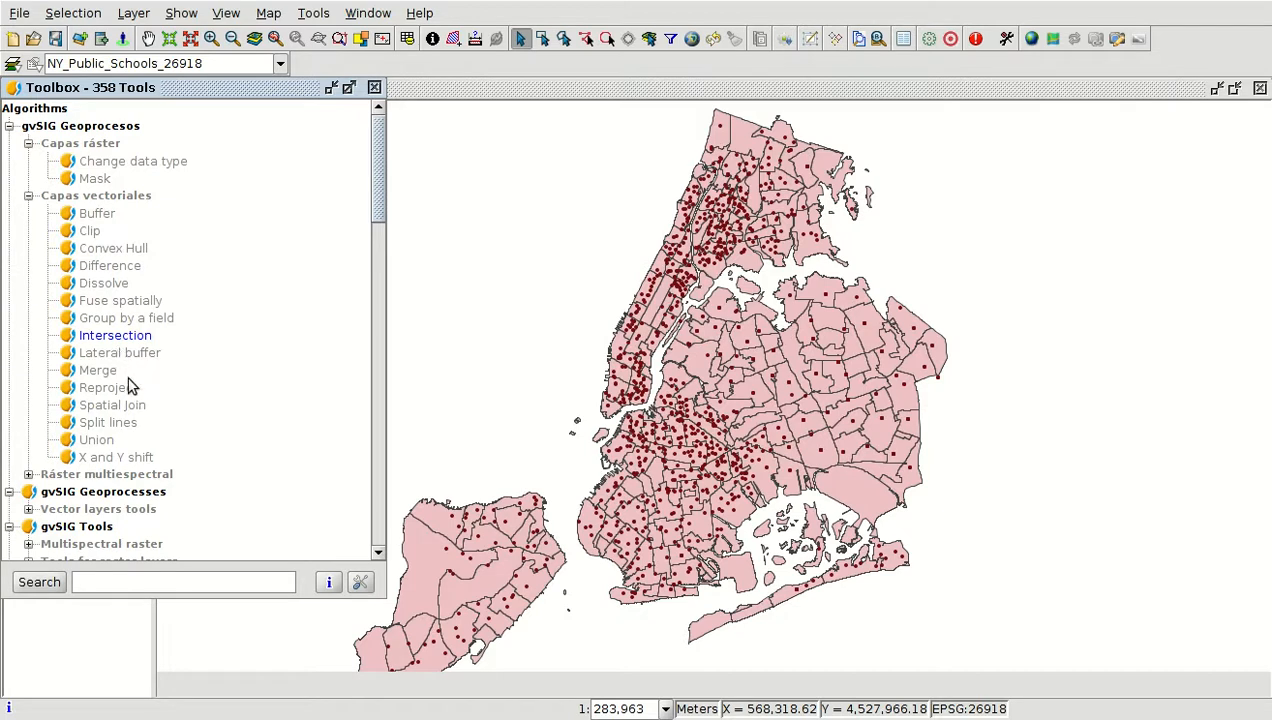
pyautogui.scroll(-15, 128, 360)
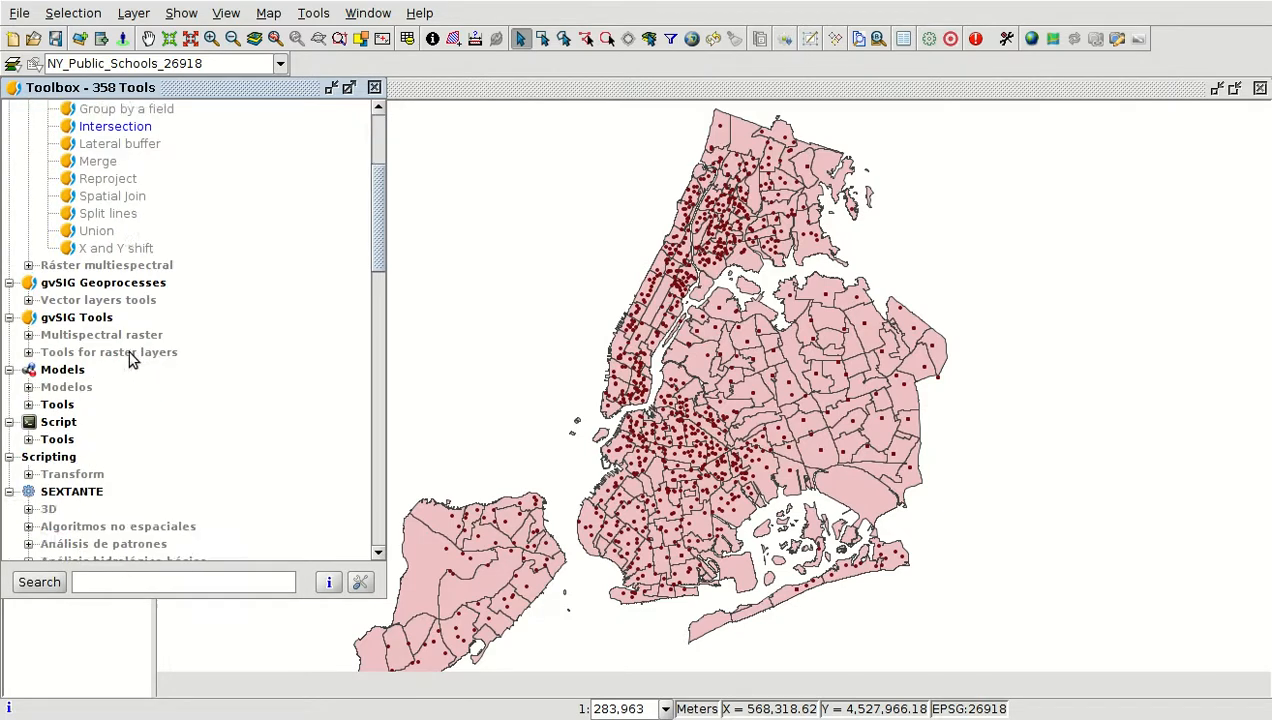
pyautogui.scroll(13, 138, 365)
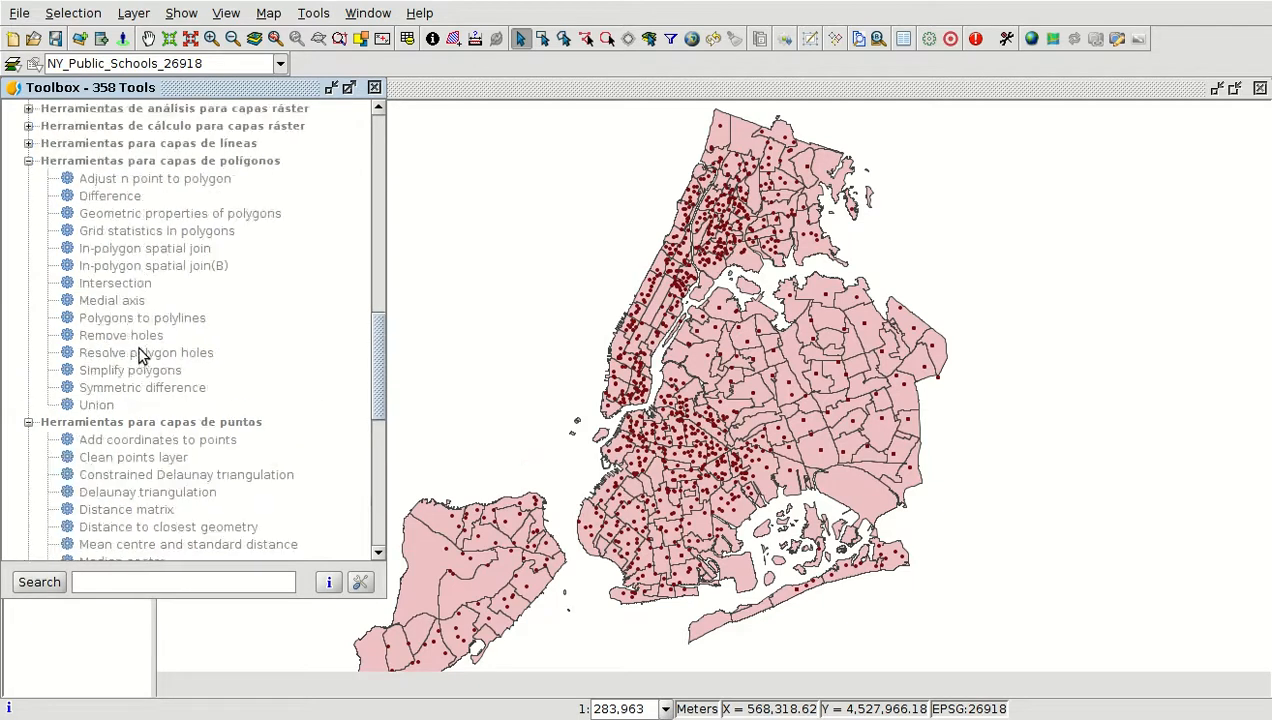
pyautogui.scroll(-3, 172, 283)
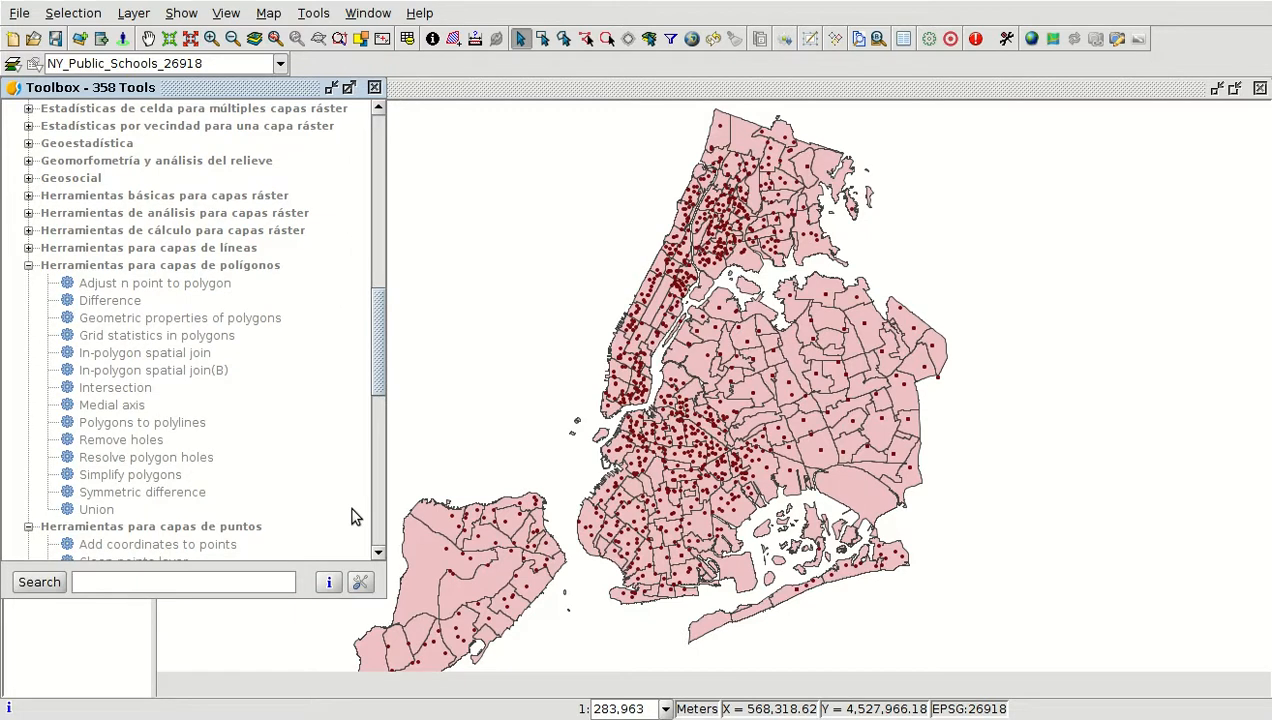
pyautogui.write('d')
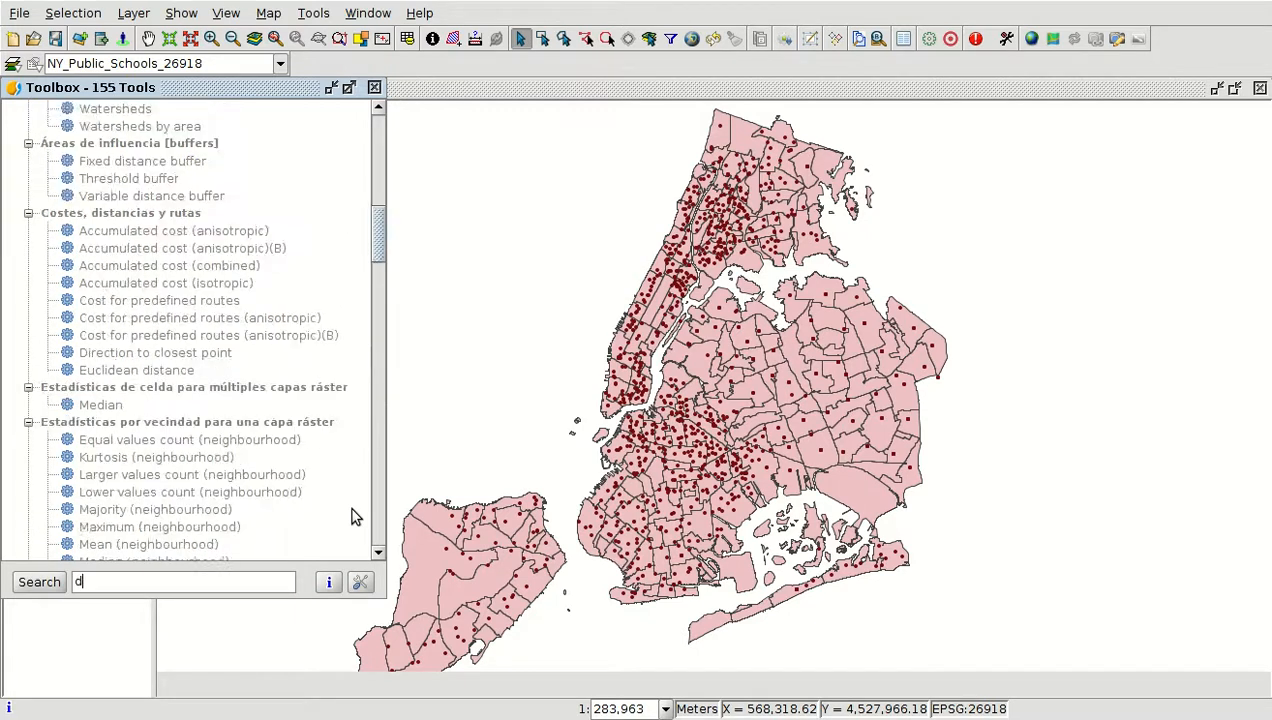
pyautogui.write('en')
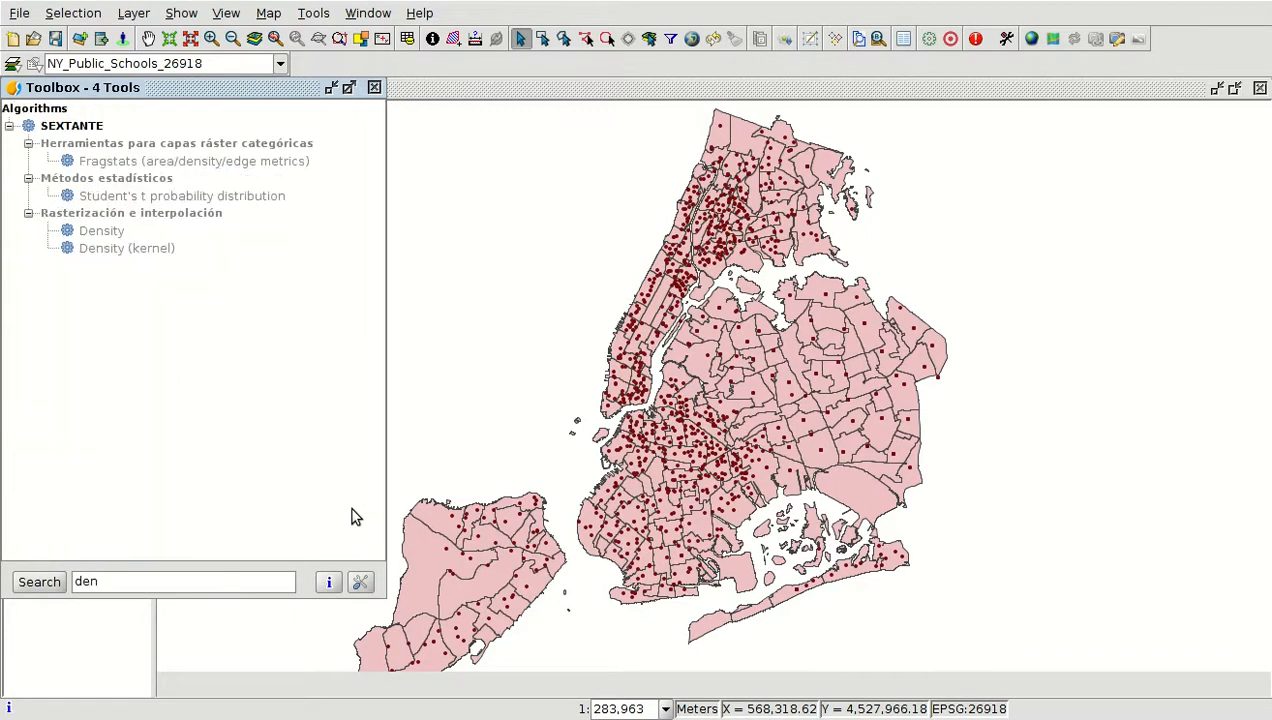
pyautogui.doubleClick(127, 250)
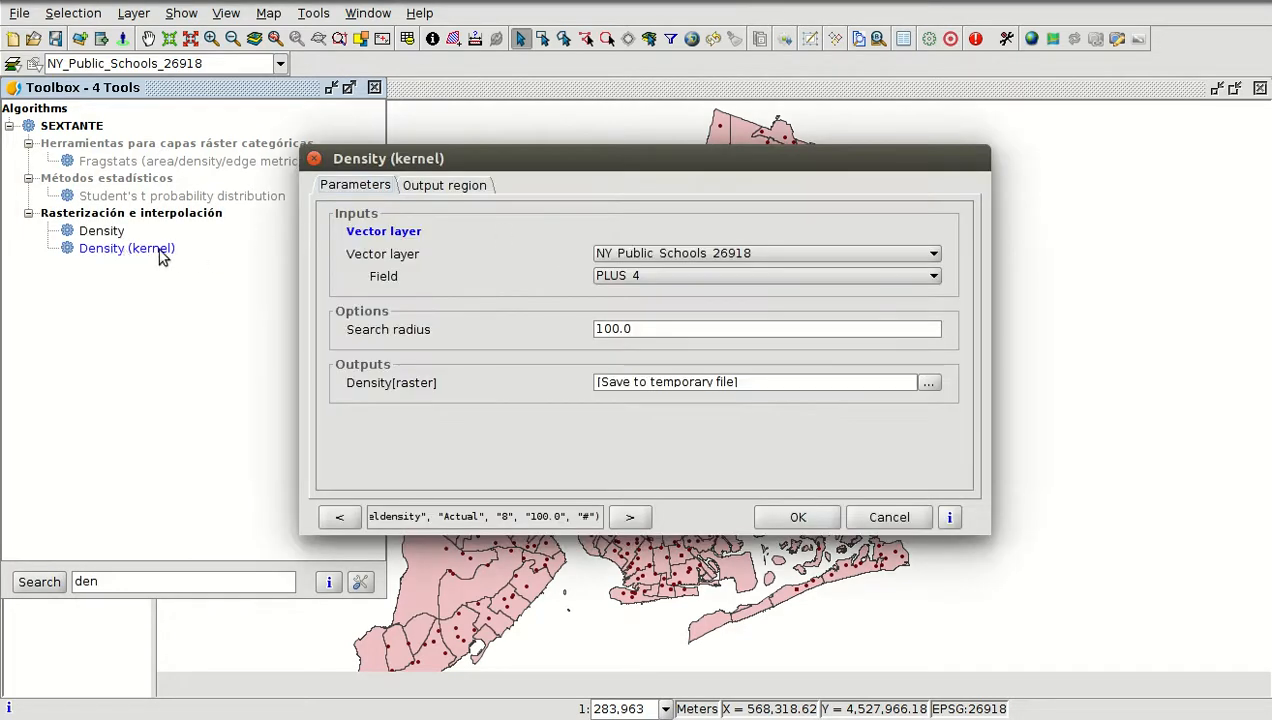
# Set the input to NY_Public_Schools_26918 with field Prior and a search radius of 1000
pyautogui.click(697, 254)
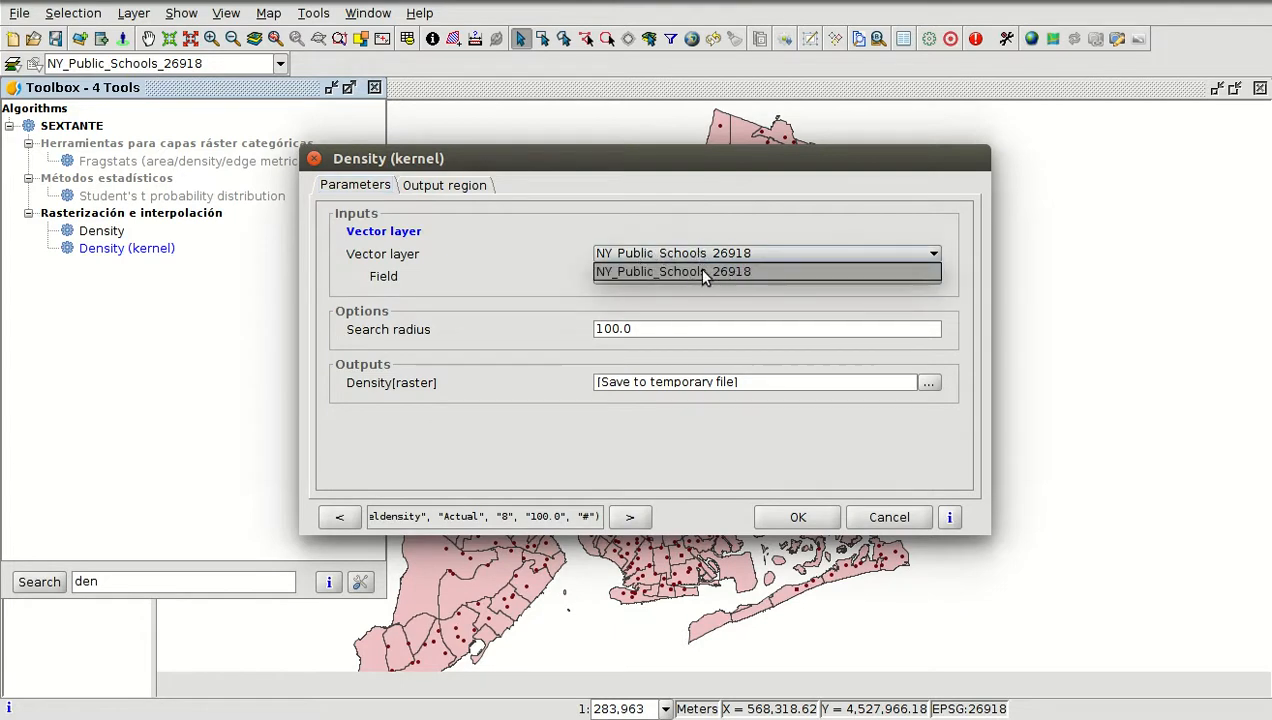
pyautogui.click(540, 277)
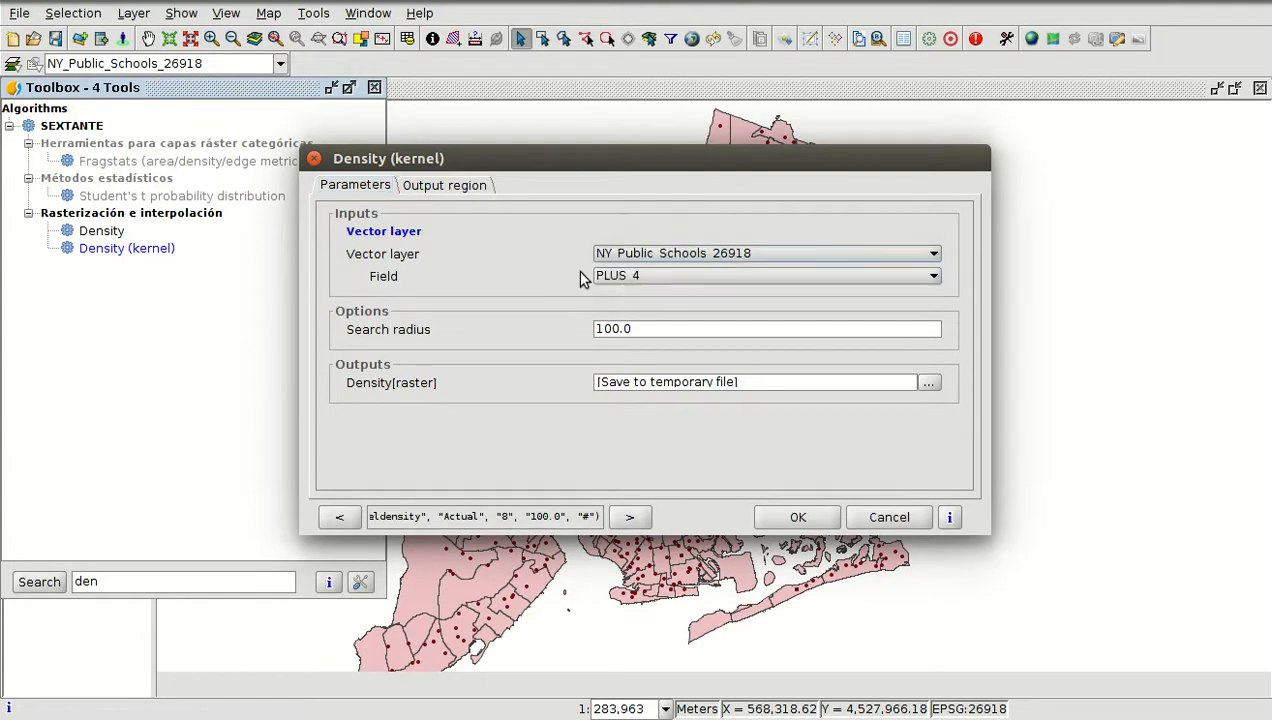
pyautogui.click(614, 279)
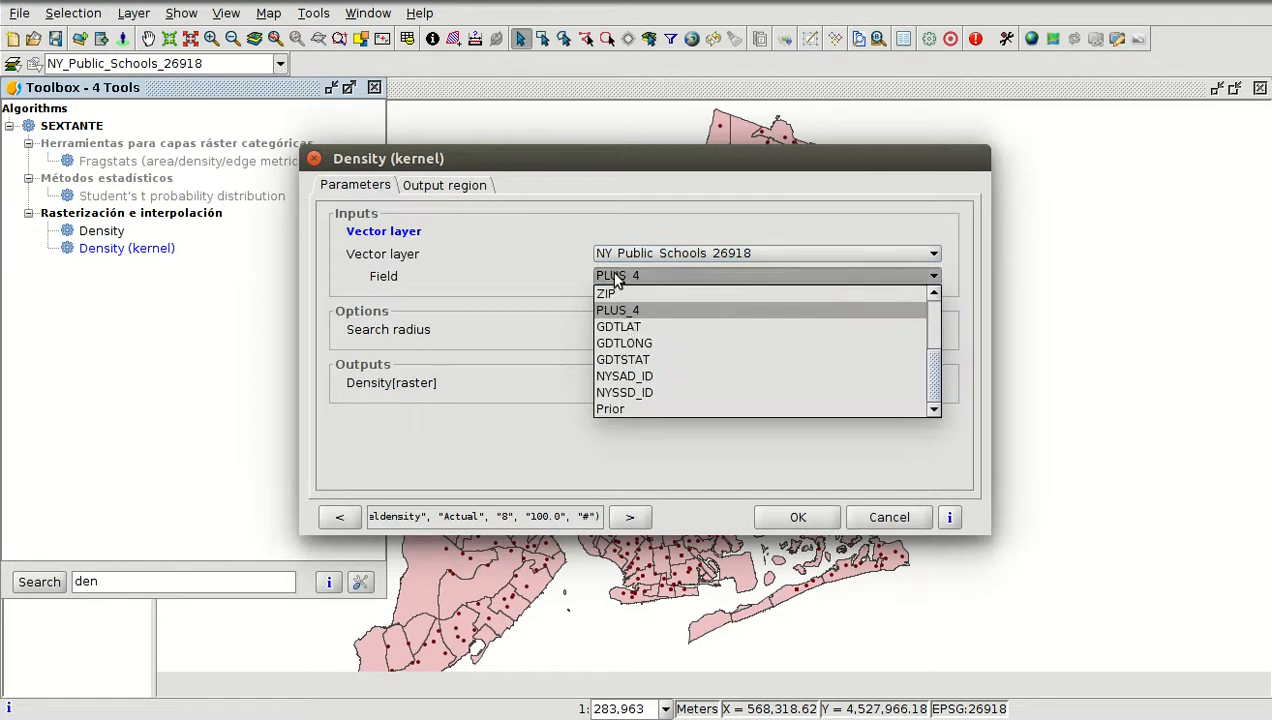
pyautogui.click(621, 410)
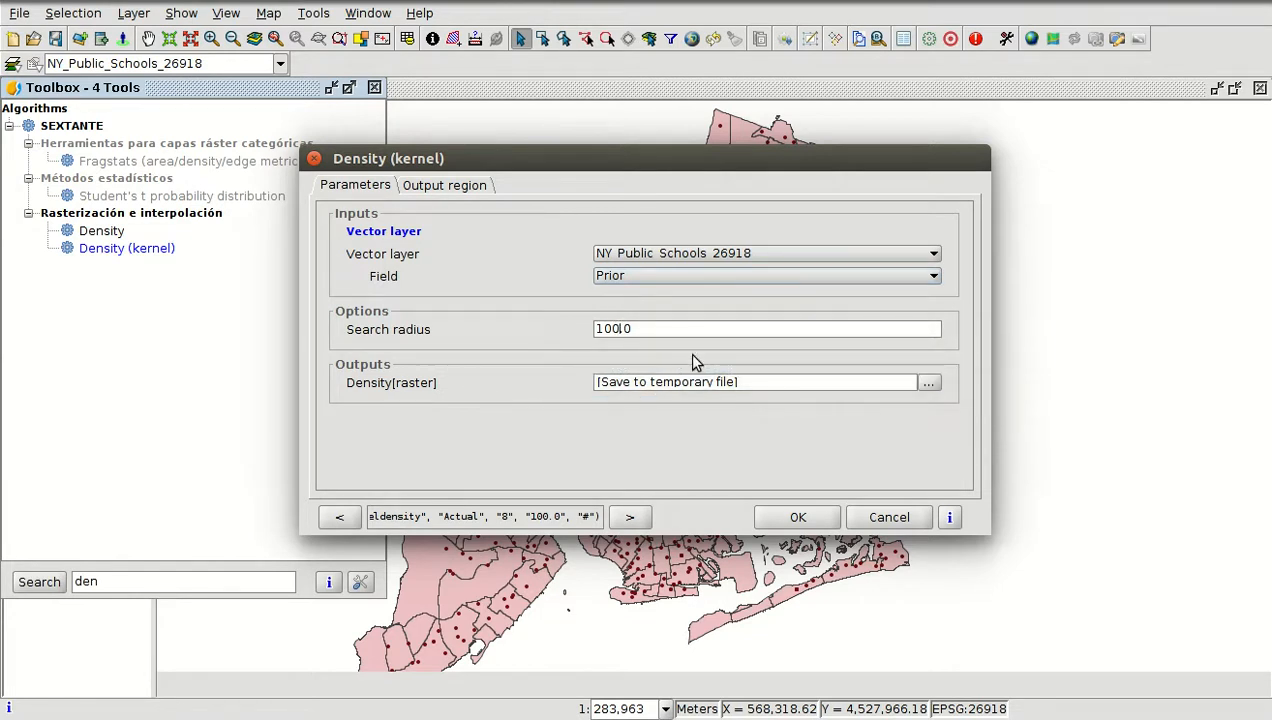
pyautogui.write('0')
# Set the density raster output to be saved as Schools in the resuts folder under 1-course
pyautogui.click(929, 383)
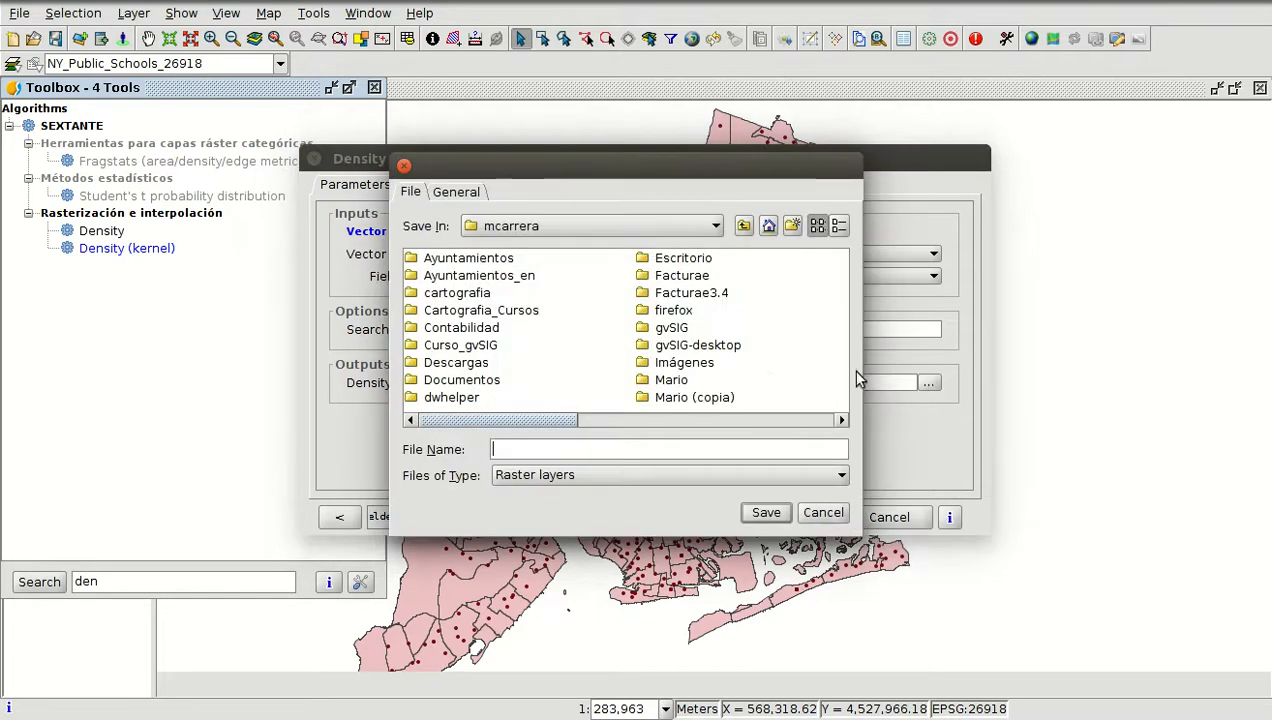
pyautogui.doubleClick(466, 276)
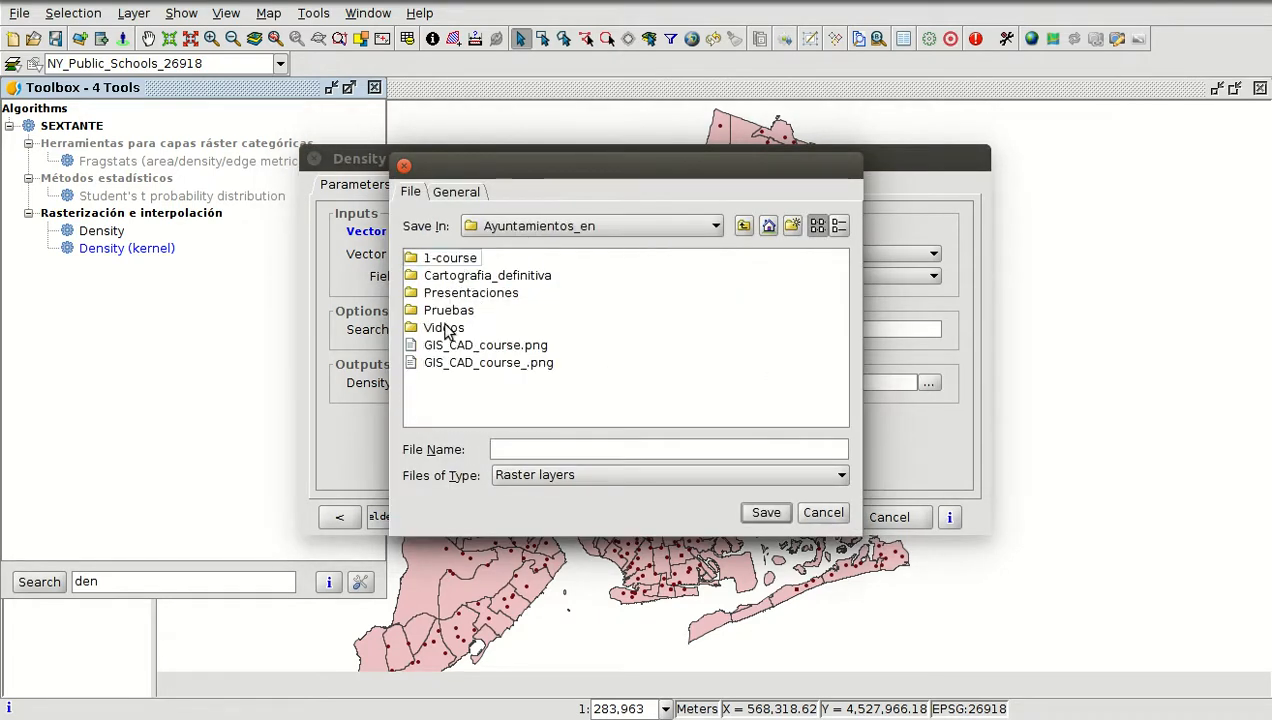
pyautogui.doubleClick(452, 259)
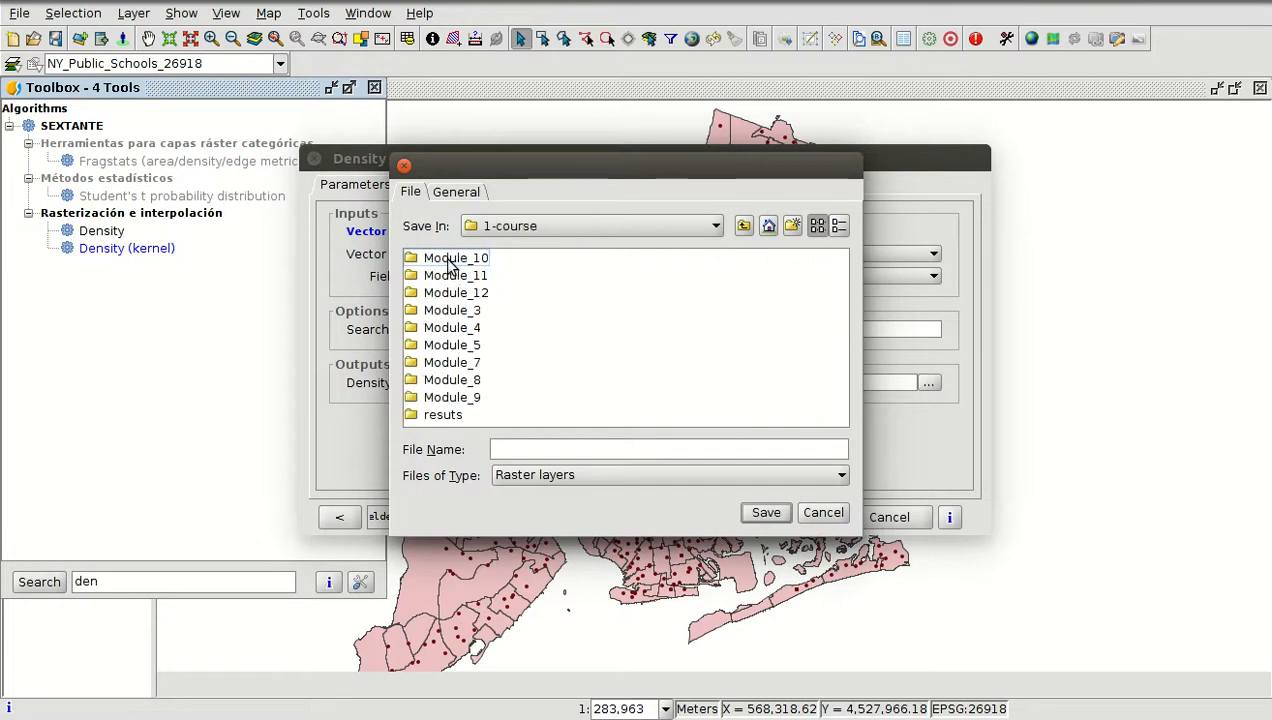
pyautogui.doubleClick(446, 414)
pyautogui.click(505, 449)
pyautogui.write('Schools')
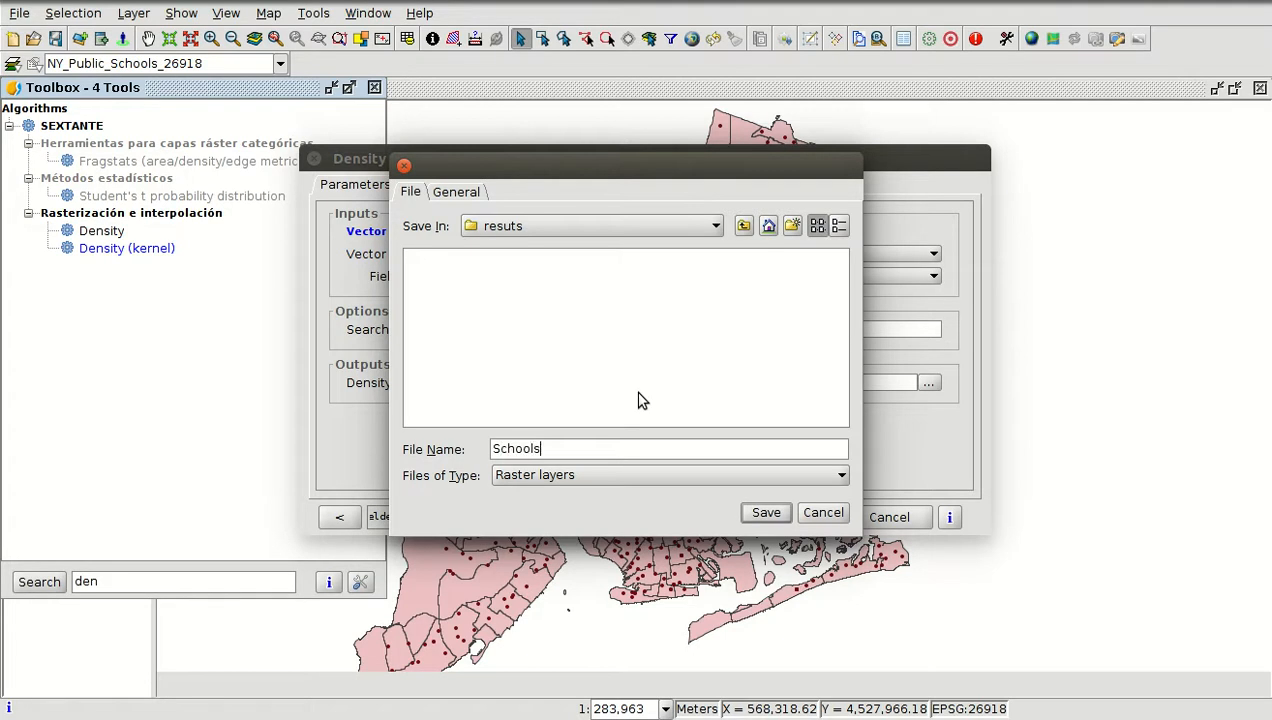
pyautogui.click(763, 514)
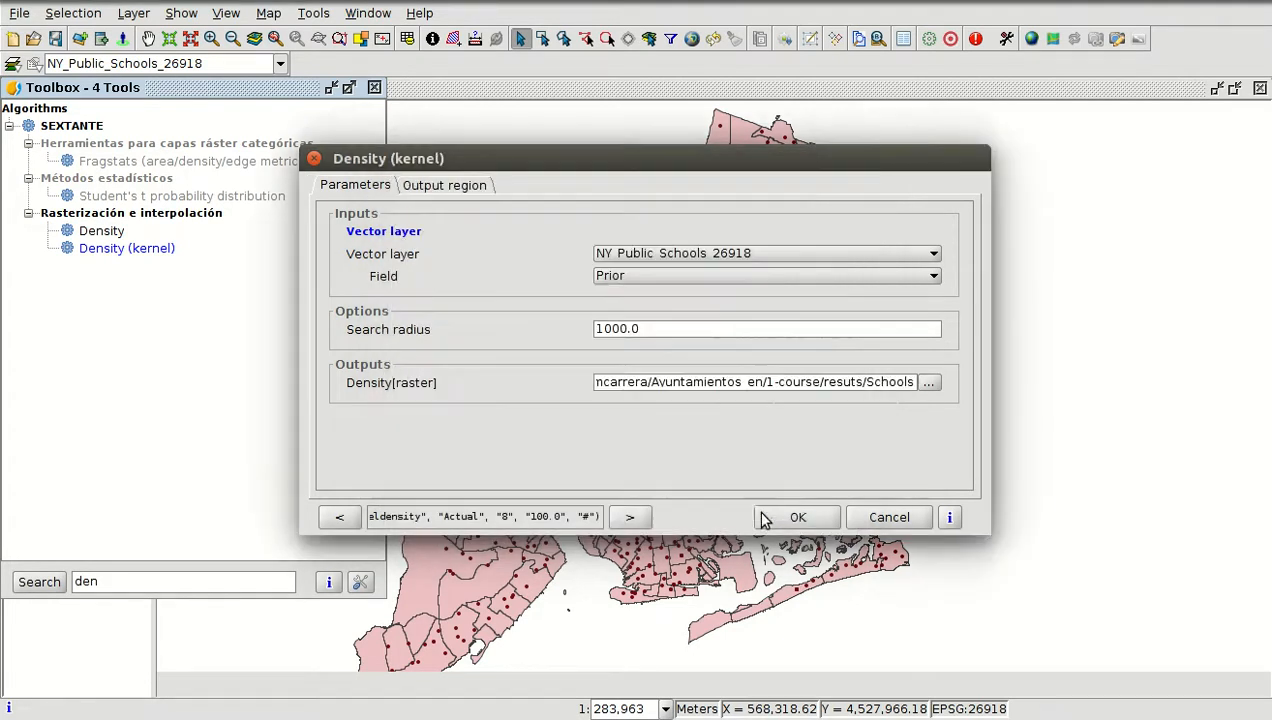
# Take the output region extent from the NY_Public_Schools_26918 layer, set cell size to 50, and run the tool
pyautogui.click(455, 190)
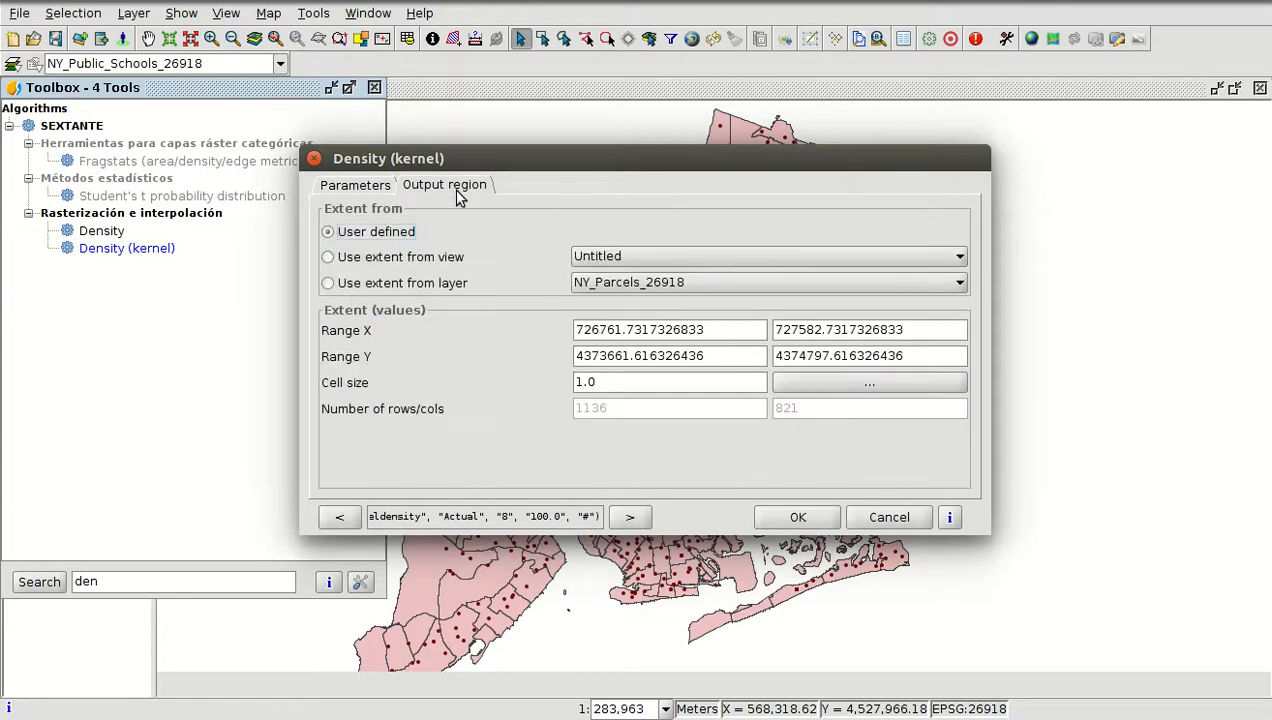
pyautogui.click(376, 281)
pyautogui.click(616, 283)
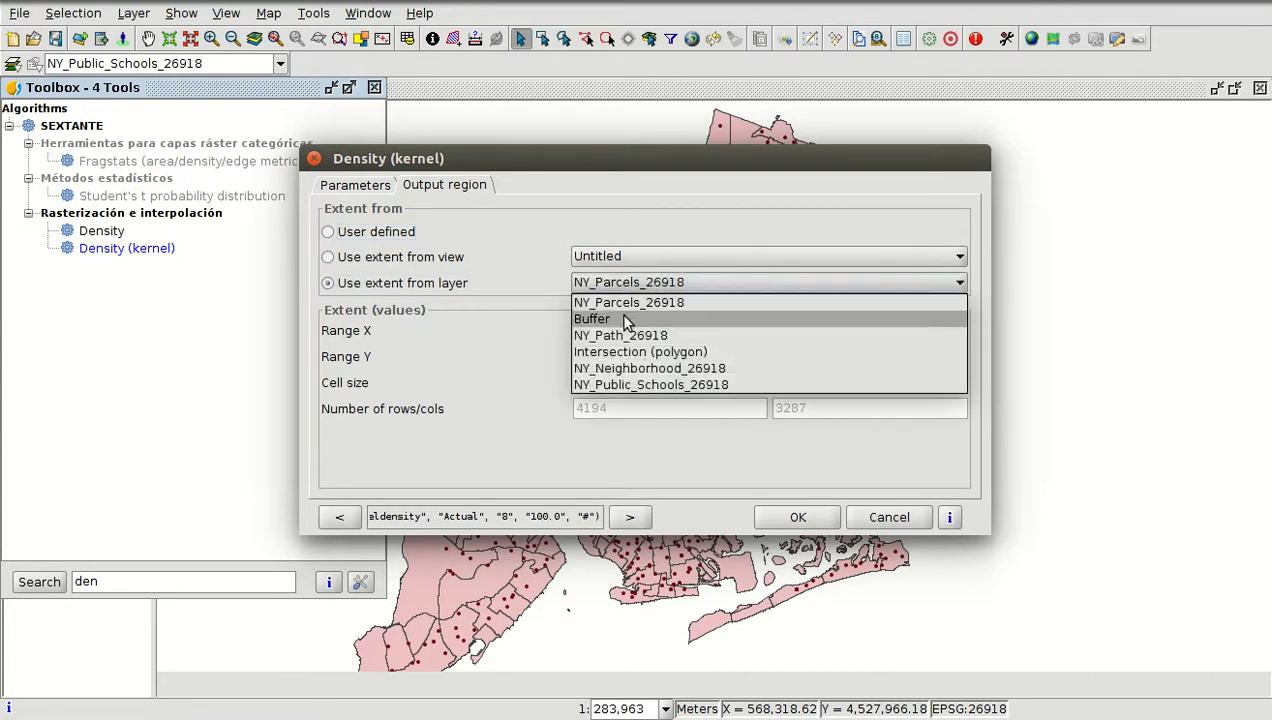
pyautogui.click(632, 384)
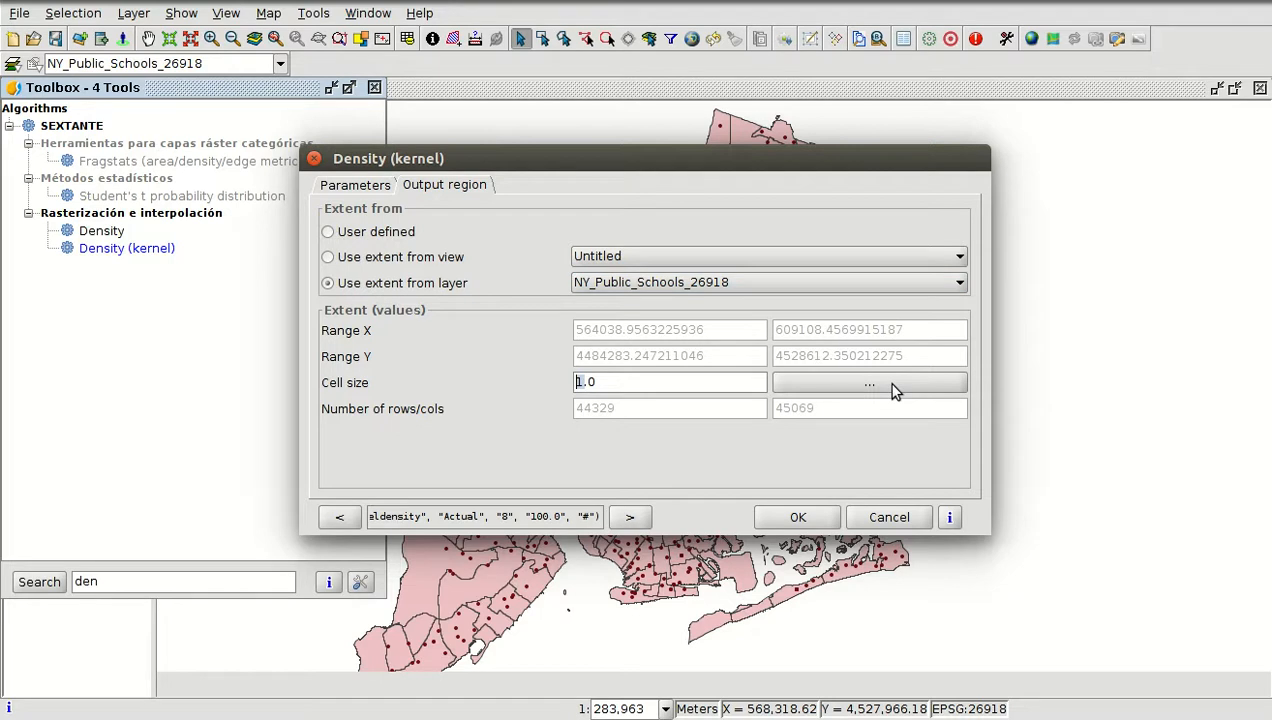
pyautogui.write('50')
pyautogui.click(798, 517)
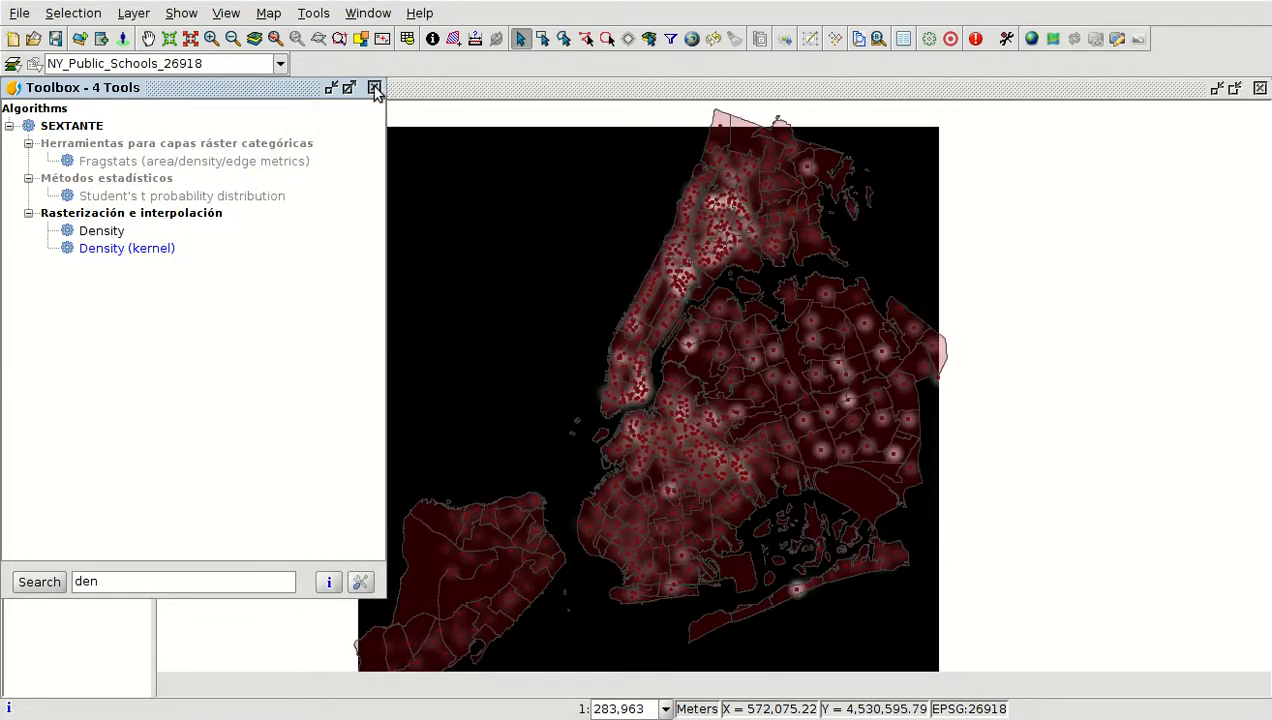
# Close the toolbox and hide all vector layers so only the density raster remains visible
pyautogui.click(374, 87)
pyautogui.click(31, 130)
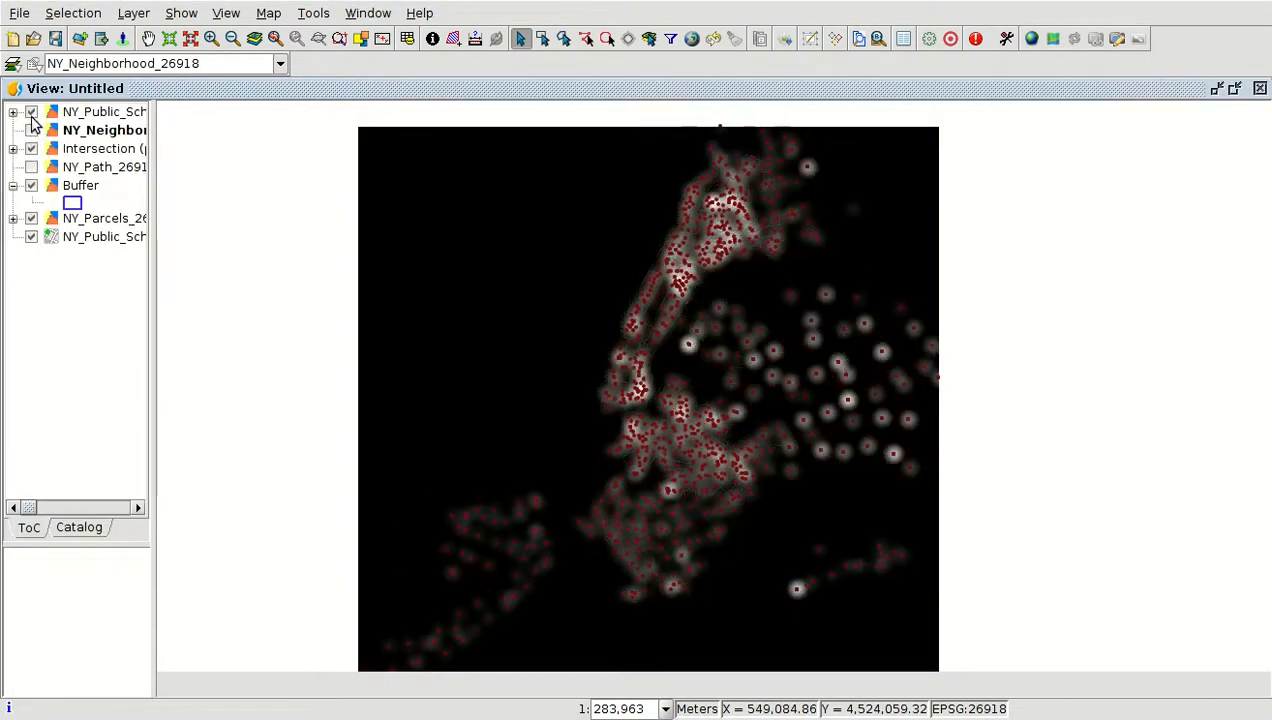
pyautogui.click(31, 111)
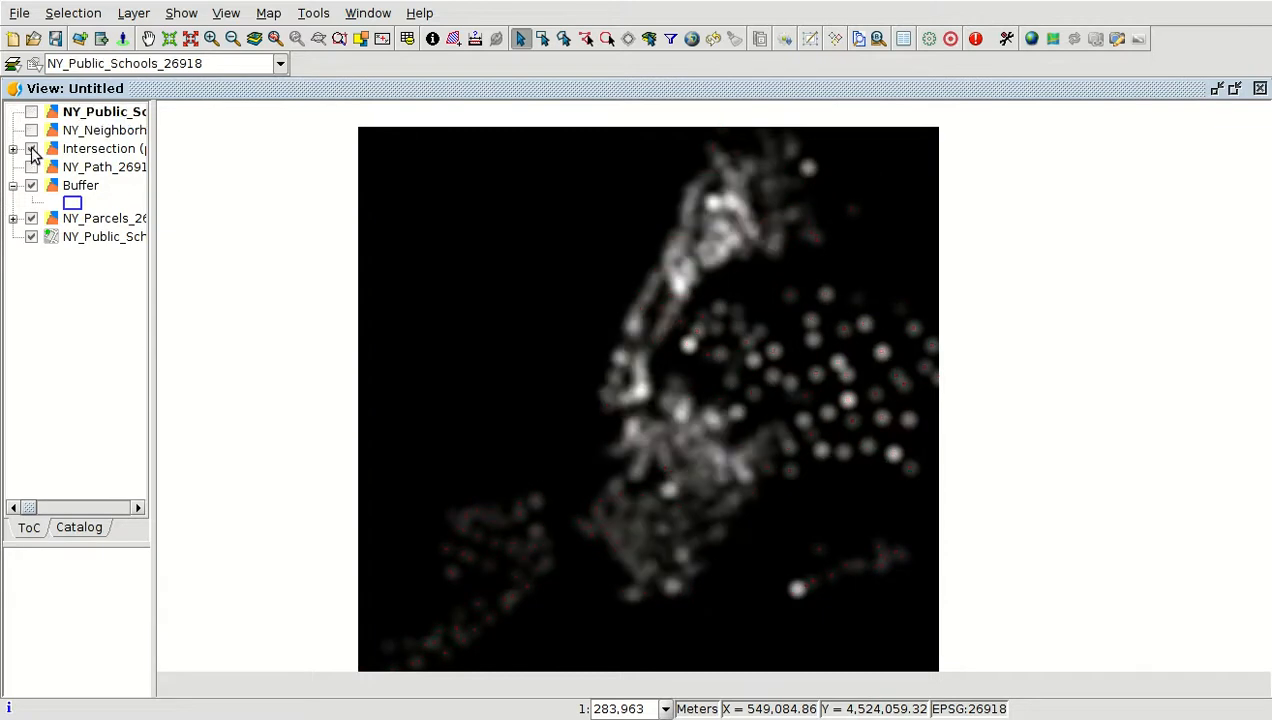
pyautogui.click(31, 148)
pyautogui.click(31, 187)
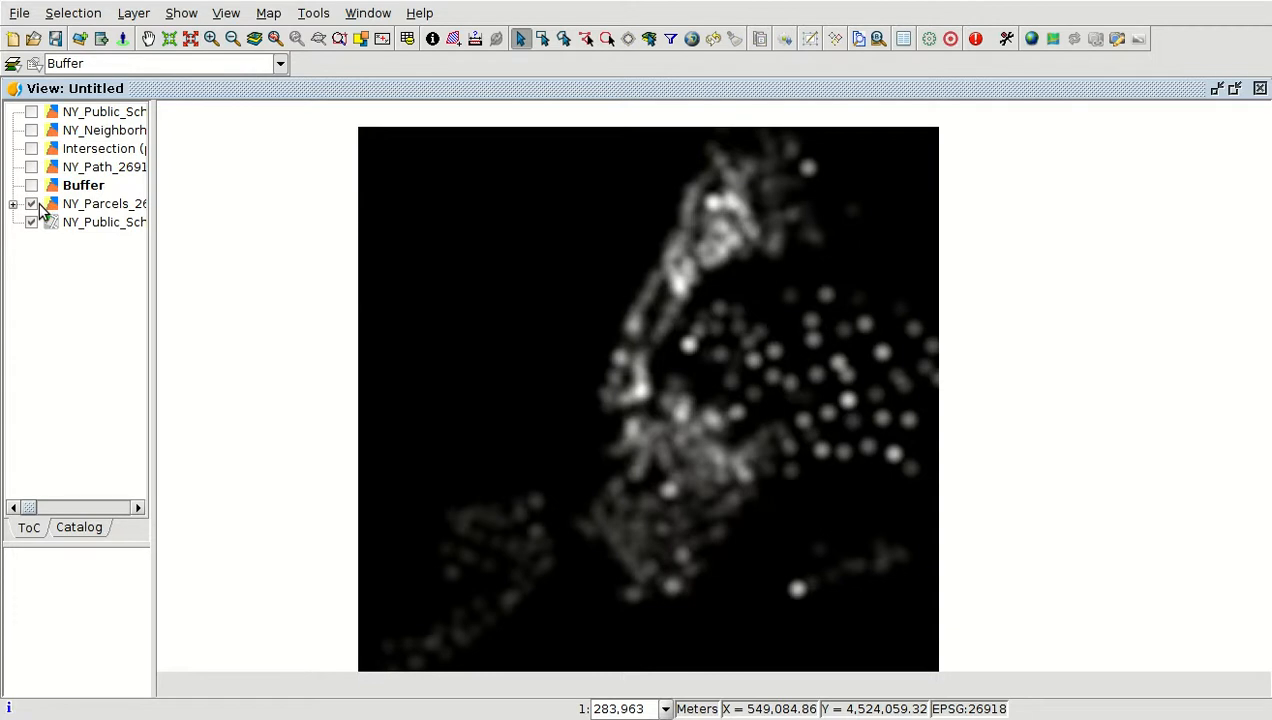
pyautogui.click(33, 206)
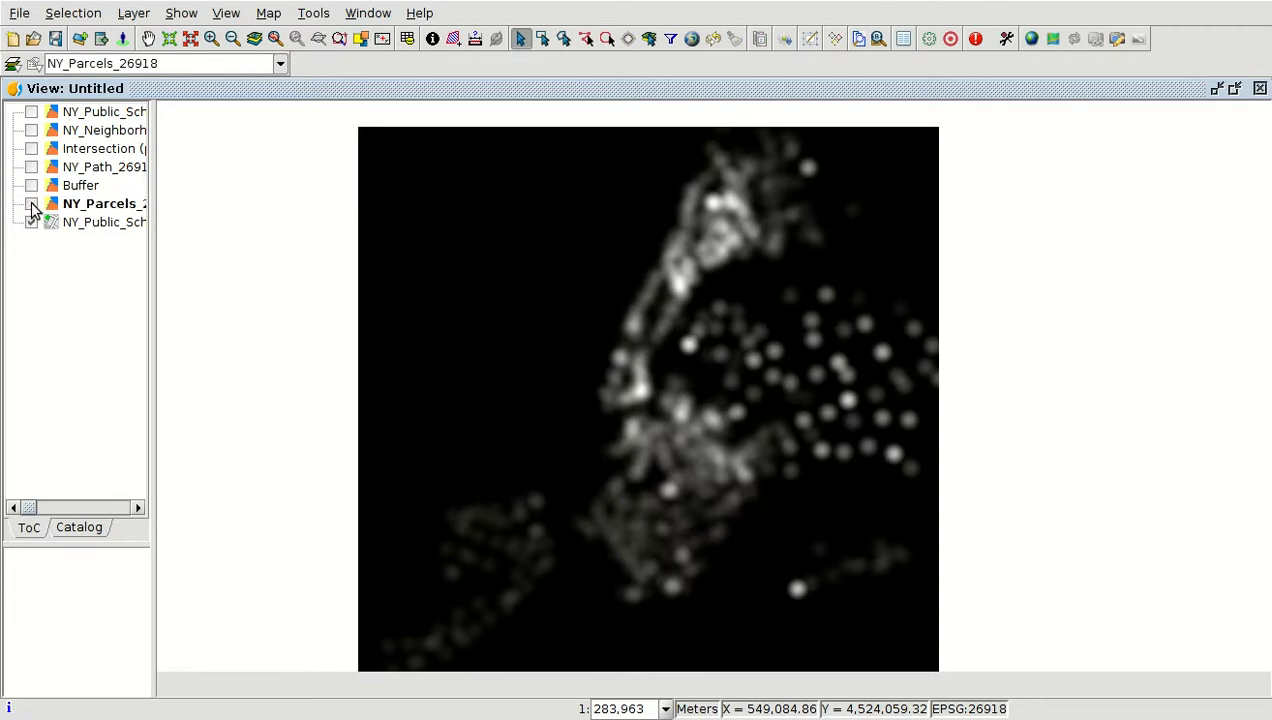
# Widen the table of contents and select the NY_Public_Schools_26918[density] raster layer
pyautogui.scroll(-1, 770, 371)
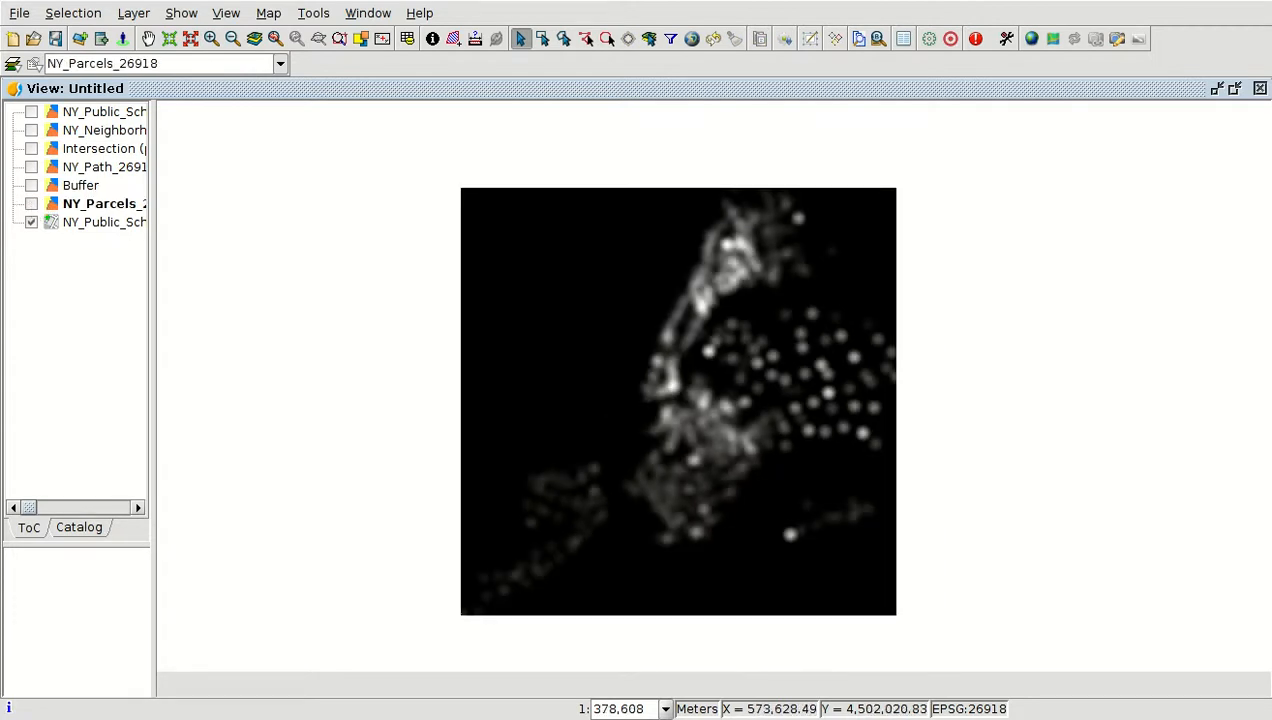
pyautogui.moveTo(147, 236); pyautogui.dragTo(256, 237)
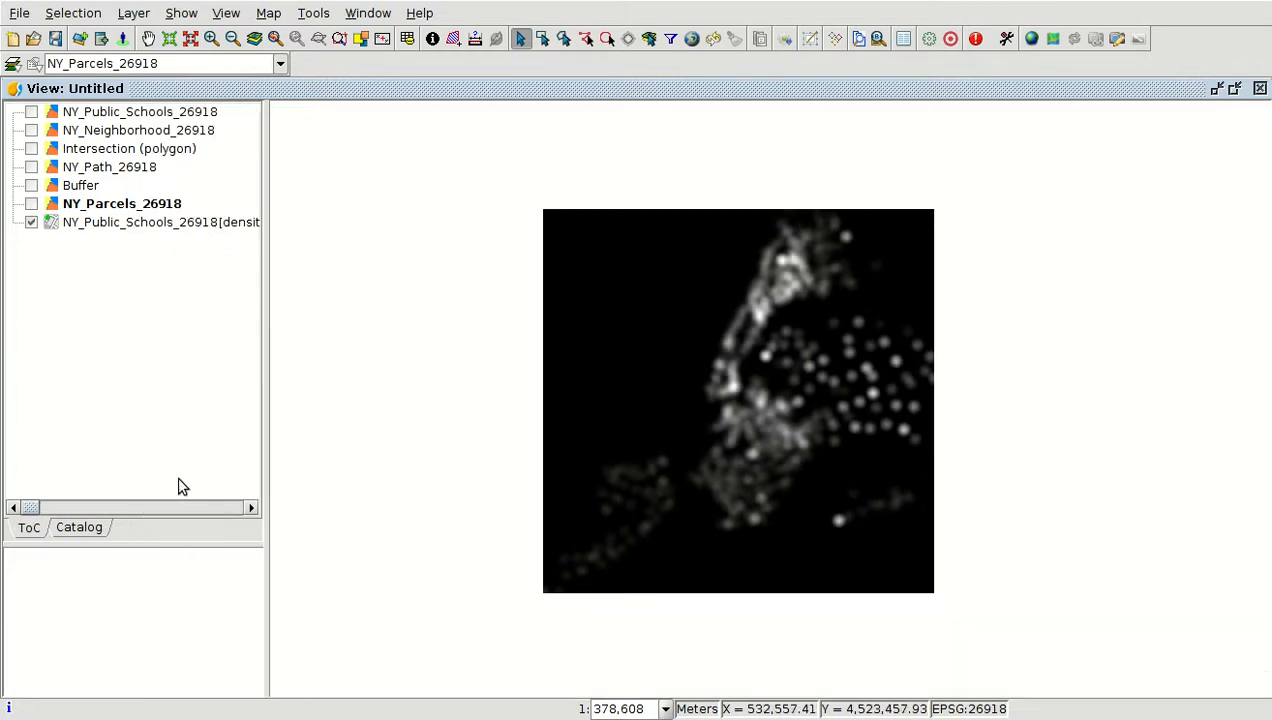
pyautogui.moveTo(40, 510)
pyautogui.mouseDown()
pyautogui.moveTo(51, 510)
pyautogui.moveTo(18, 510)
pyautogui.mouseUp()
pyautogui.scroll(1, 847, 237)
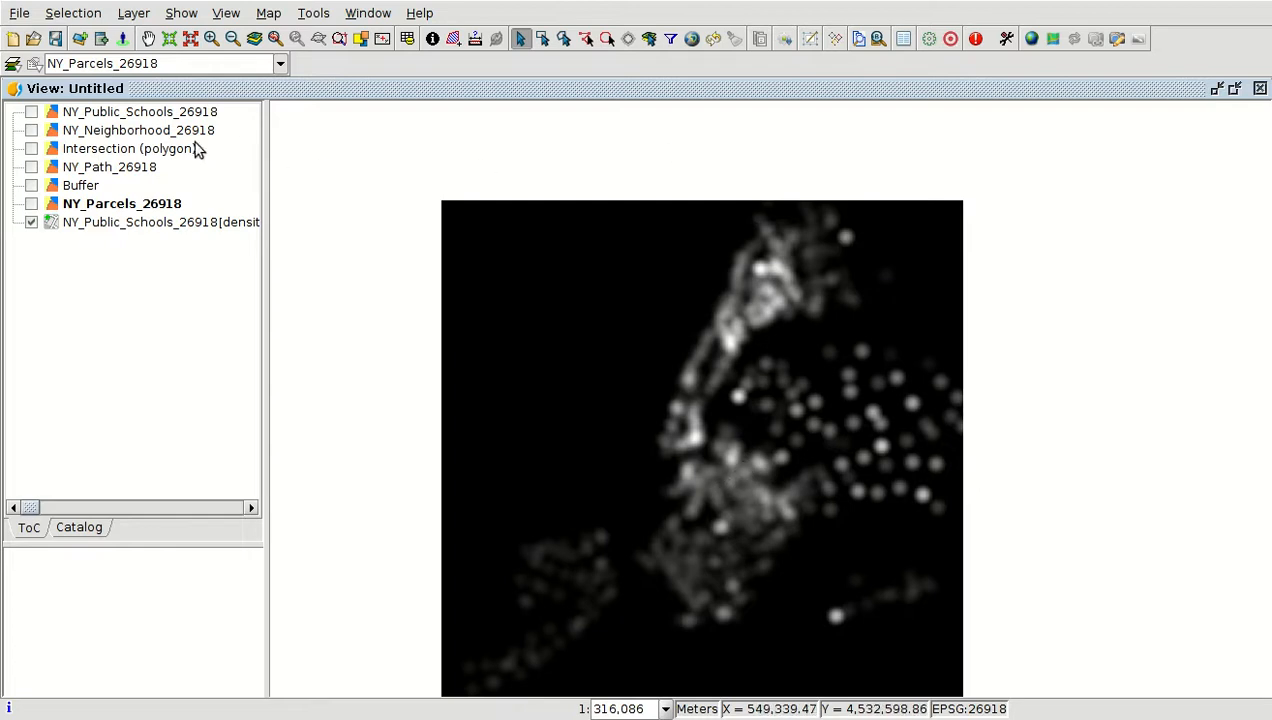
pyautogui.click(141, 227)
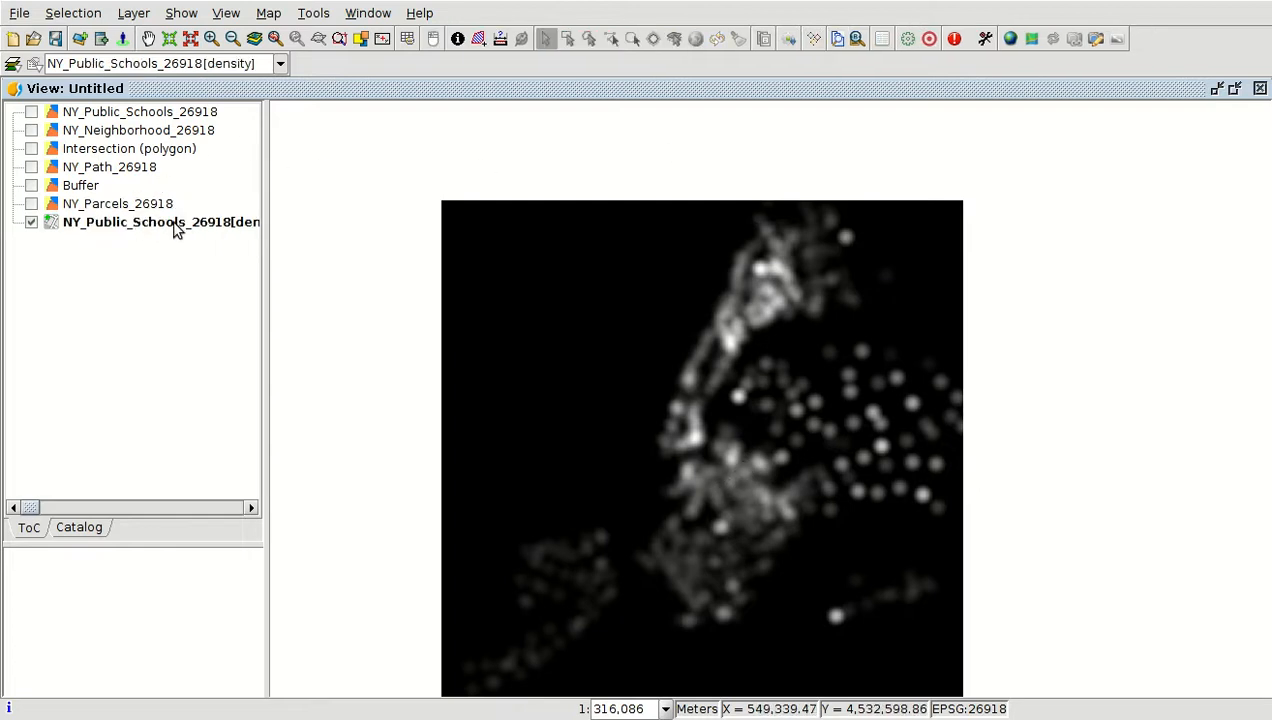
# Open the colour table of the density raster and apply the MDT1 colour ramp from the library
pyautogui.rightClick(176, 228)
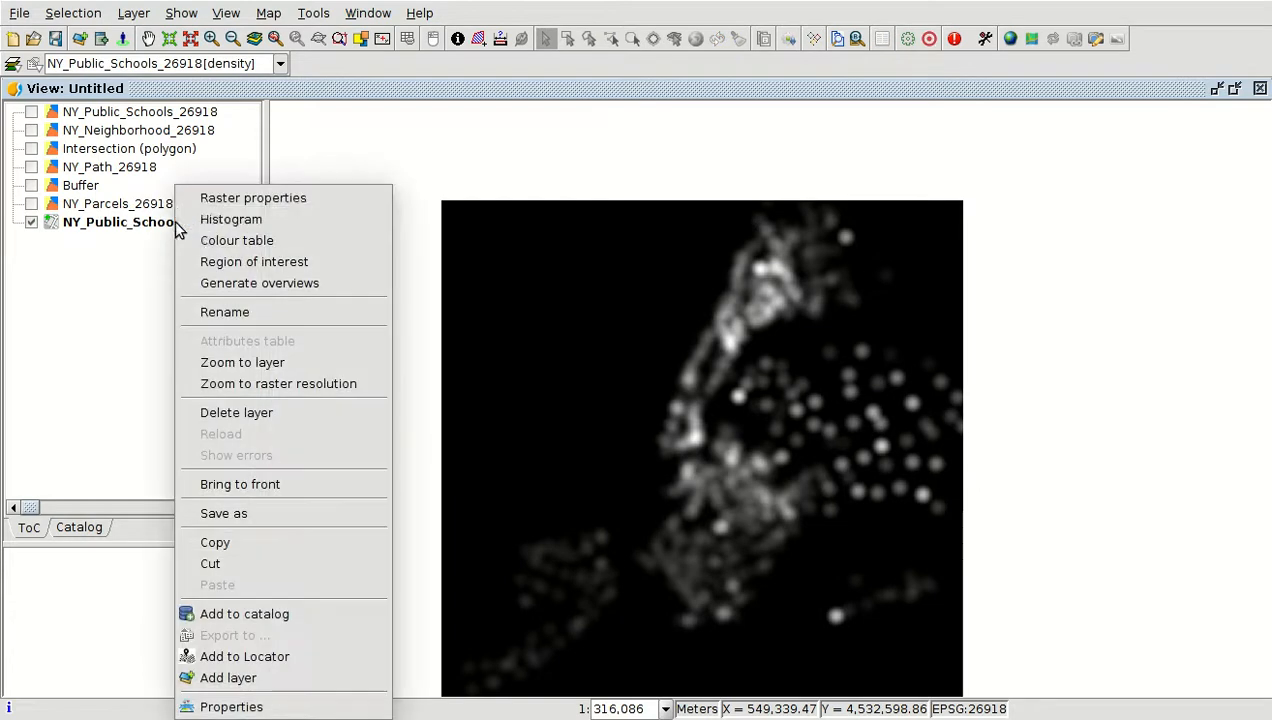
pyautogui.click(228, 241)
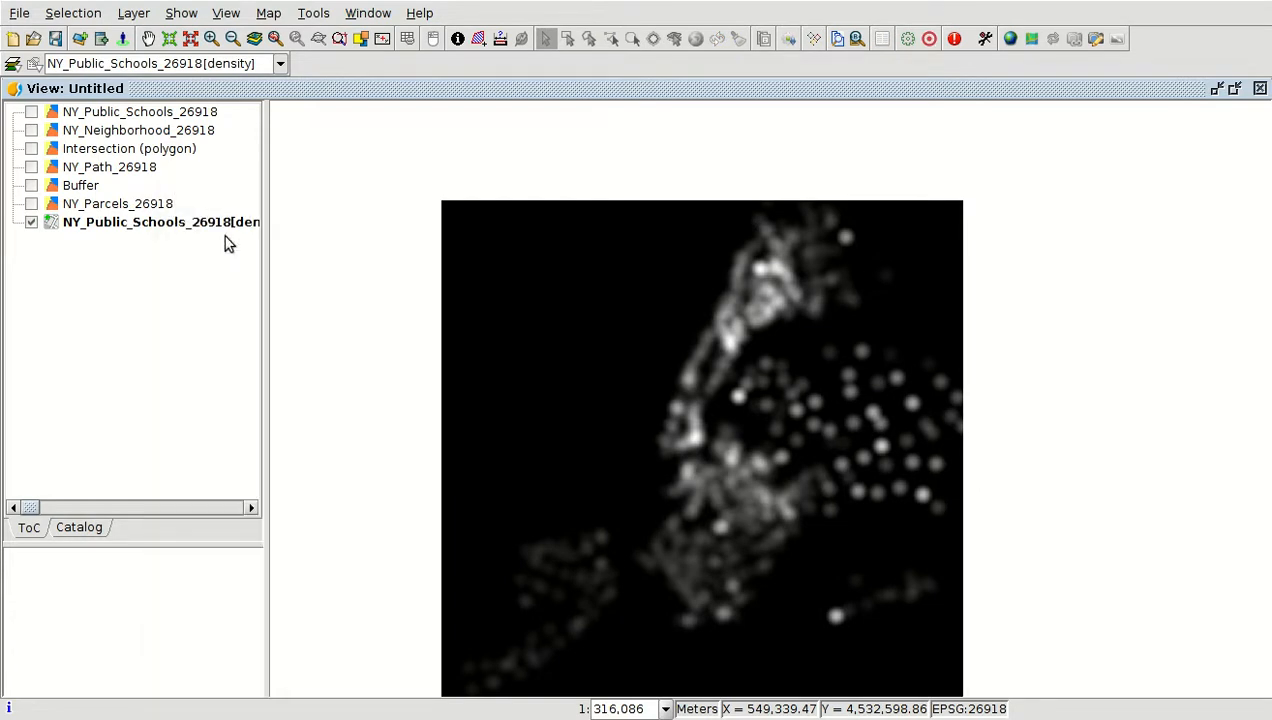
pyautogui.scroll(-10, 860, 477)
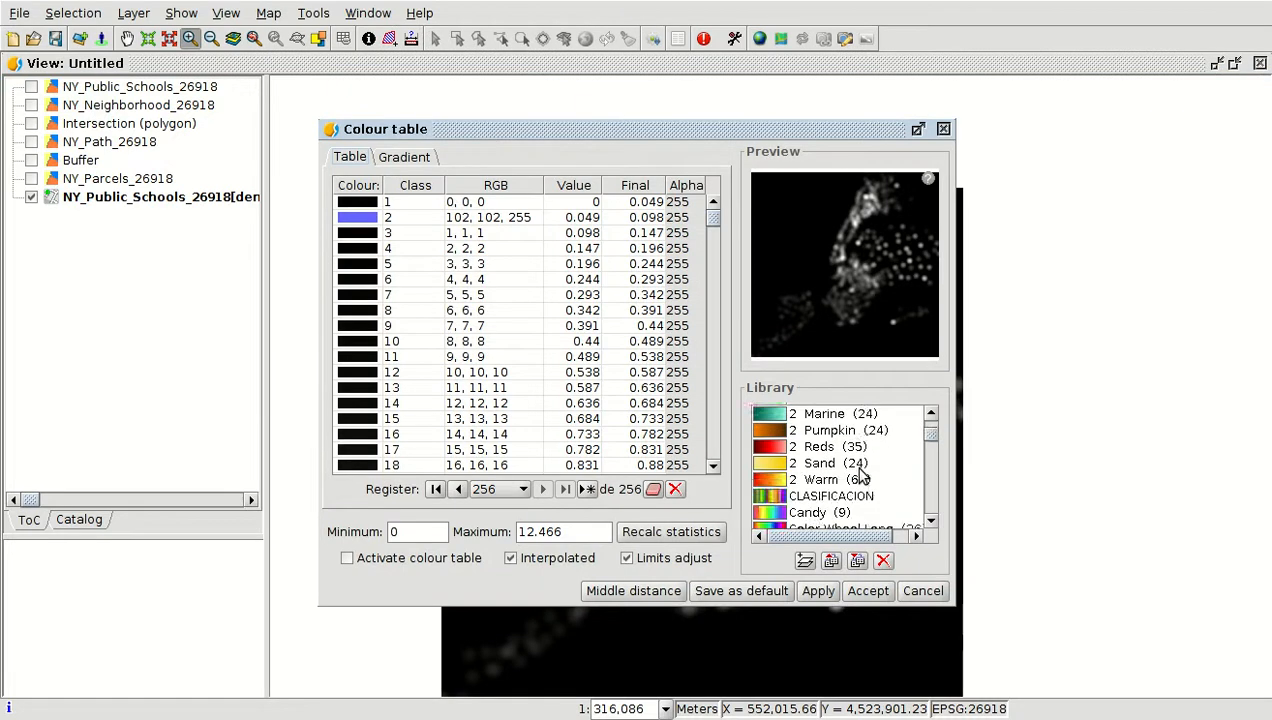
pyautogui.scroll(-3, 860, 477)
pyautogui.scroll(5, 861, 475)
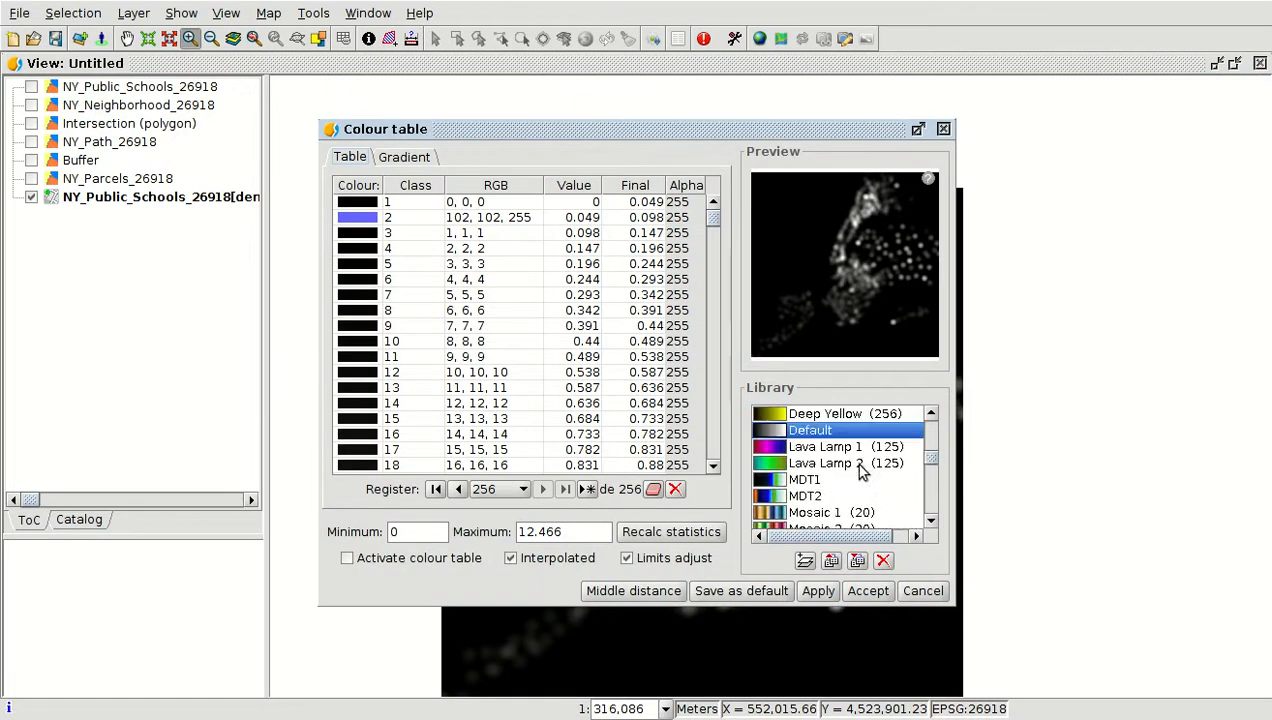
pyautogui.click(802, 480)
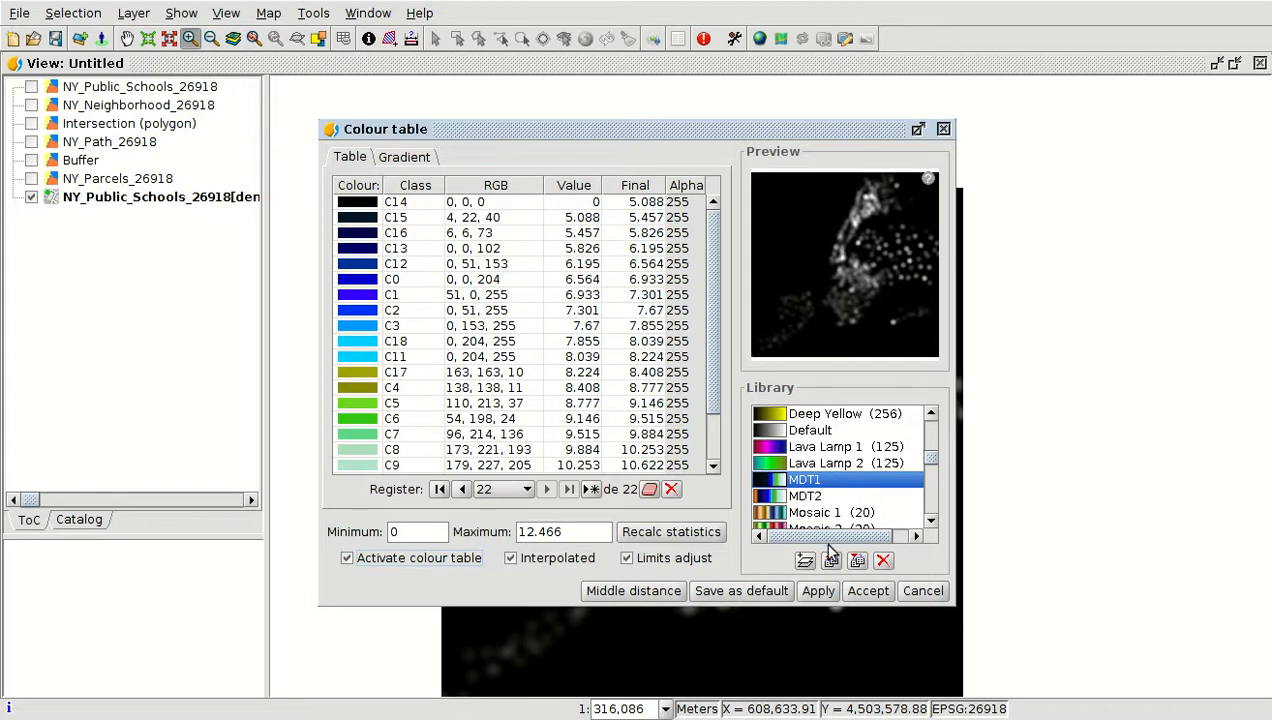
pyautogui.click(818, 590)
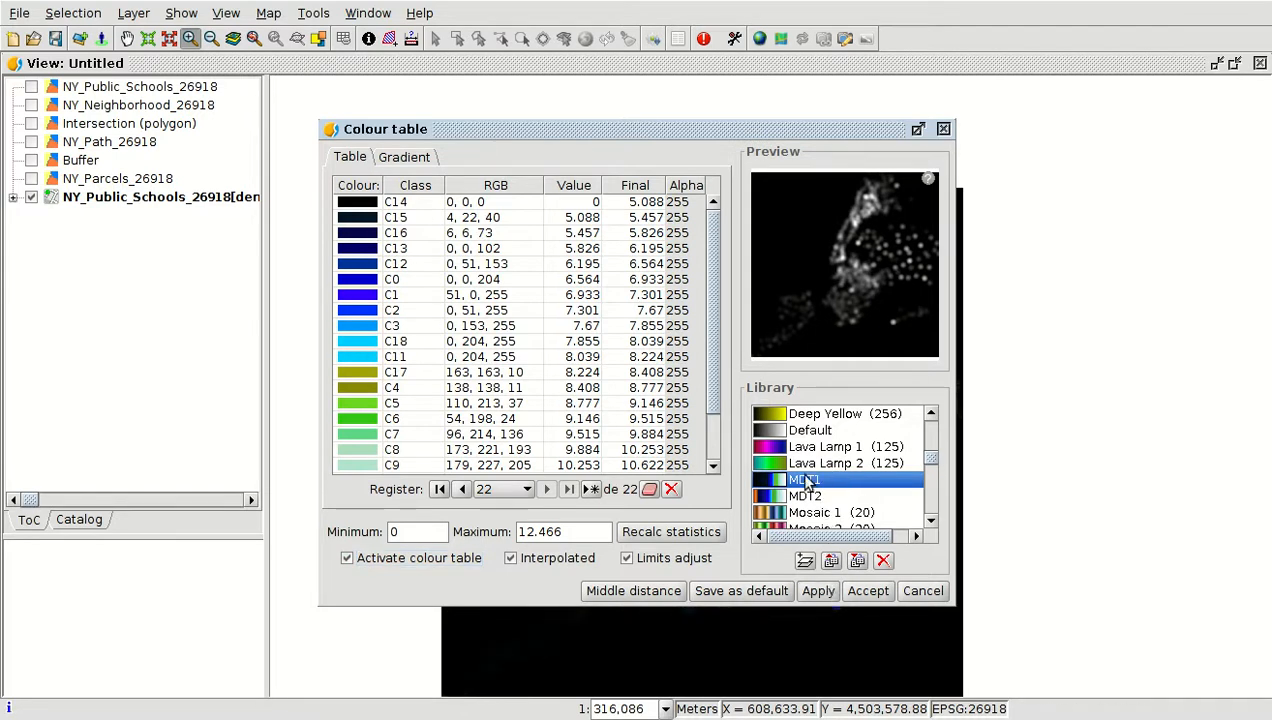
# Apply the Step Down Red colour table from the library to the density raster and accept the dialog
pyautogui.moveTo(696, 133); pyautogui.dragTo(377, 116)
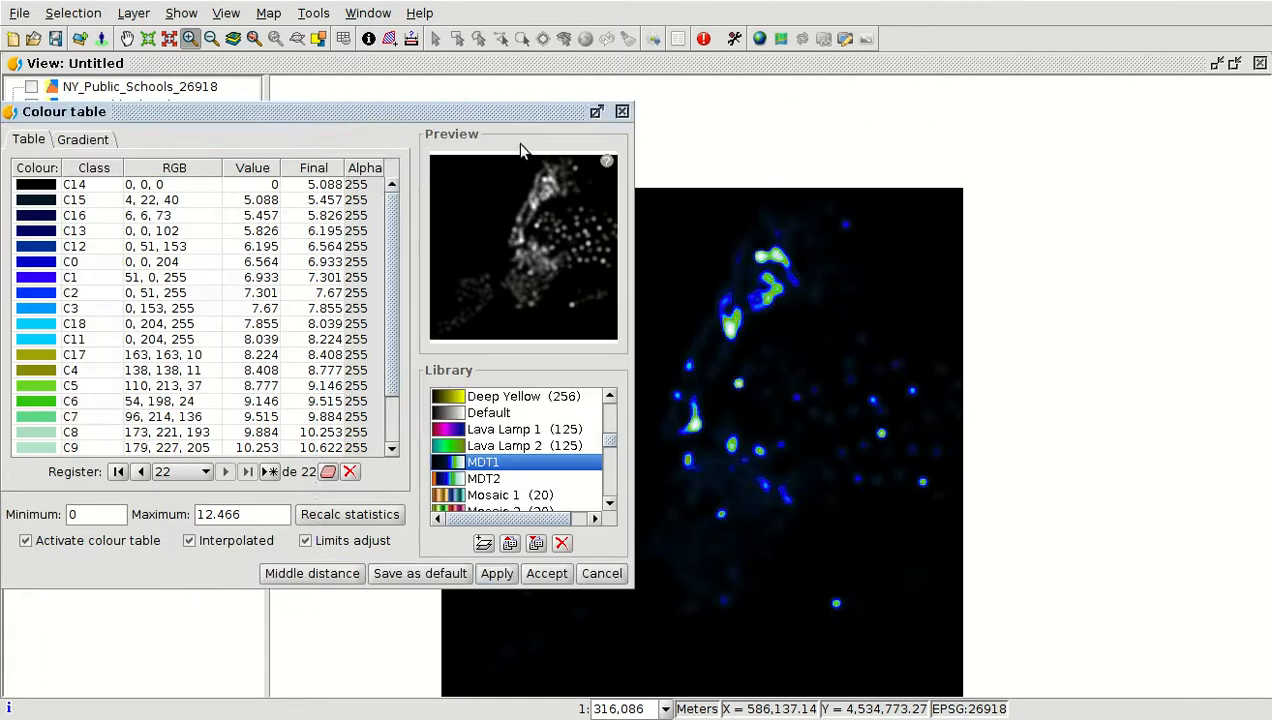
pyautogui.scroll(-1, 1075, 153)
pyautogui.scroll(1, 907, 449)
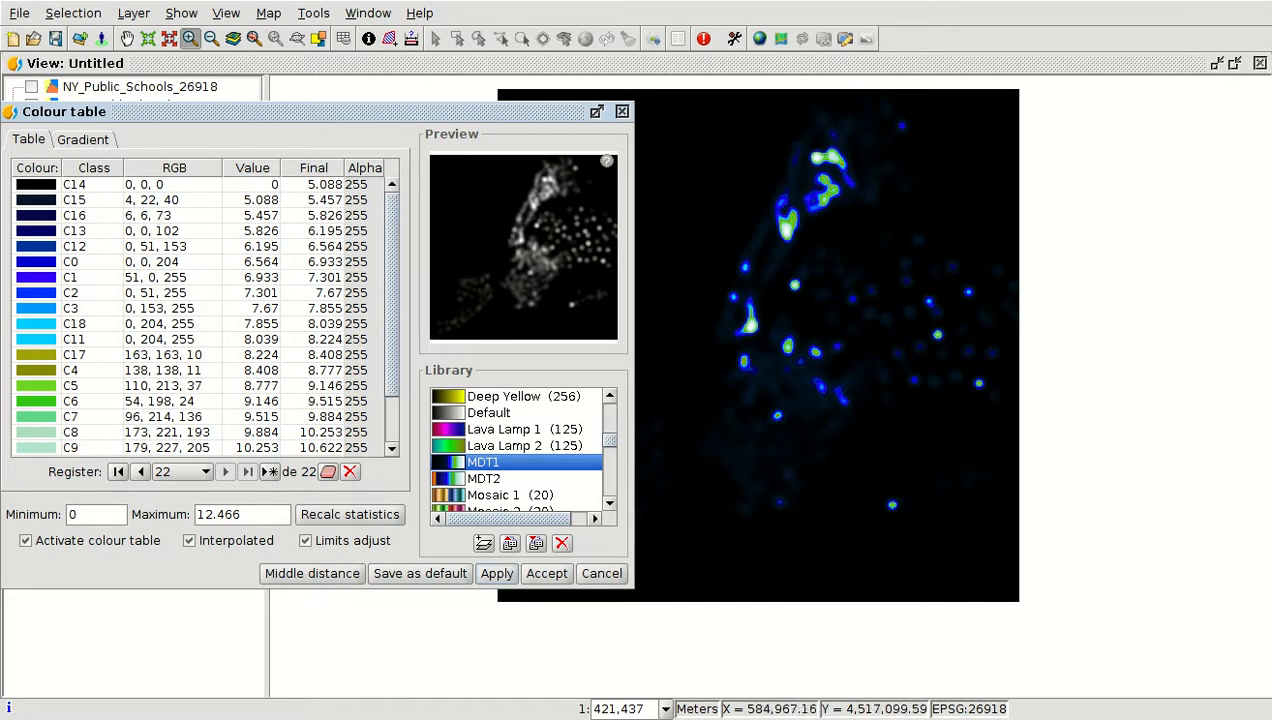
pyautogui.scroll(-5, 497, 452)
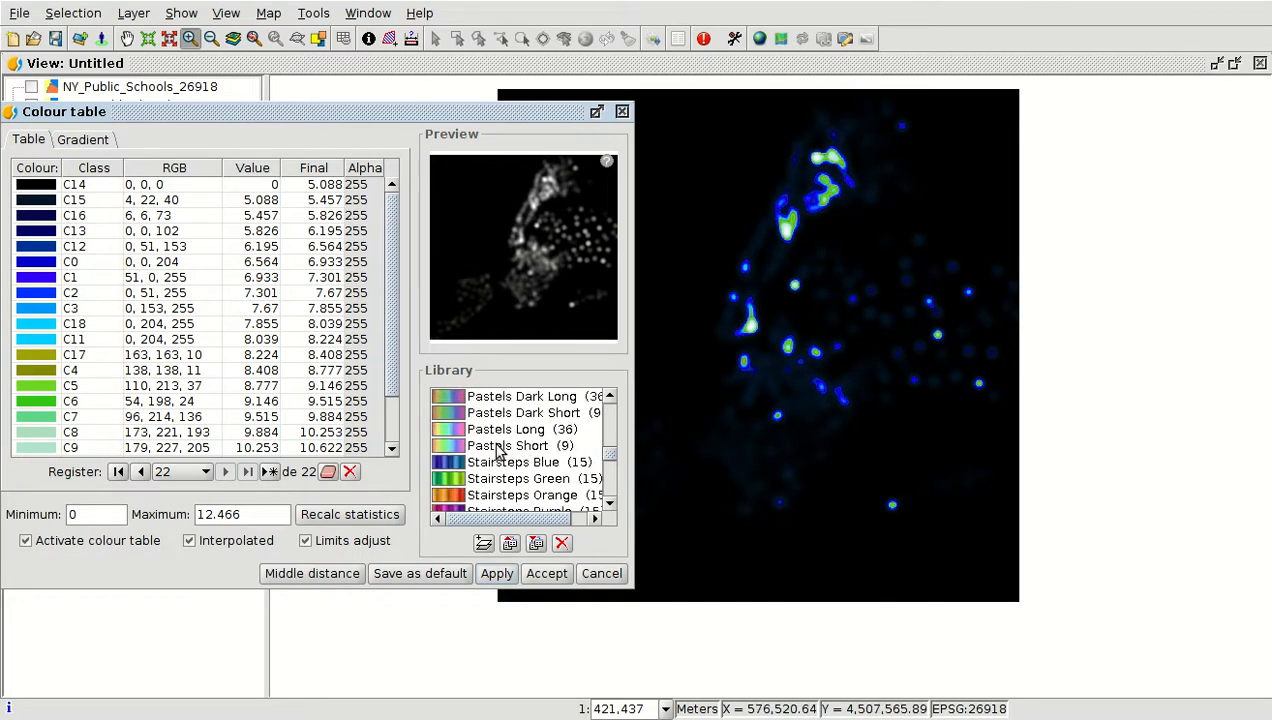
pyautogui.scroll(-2, 508, 436)
pyautogui.click(489, 480)
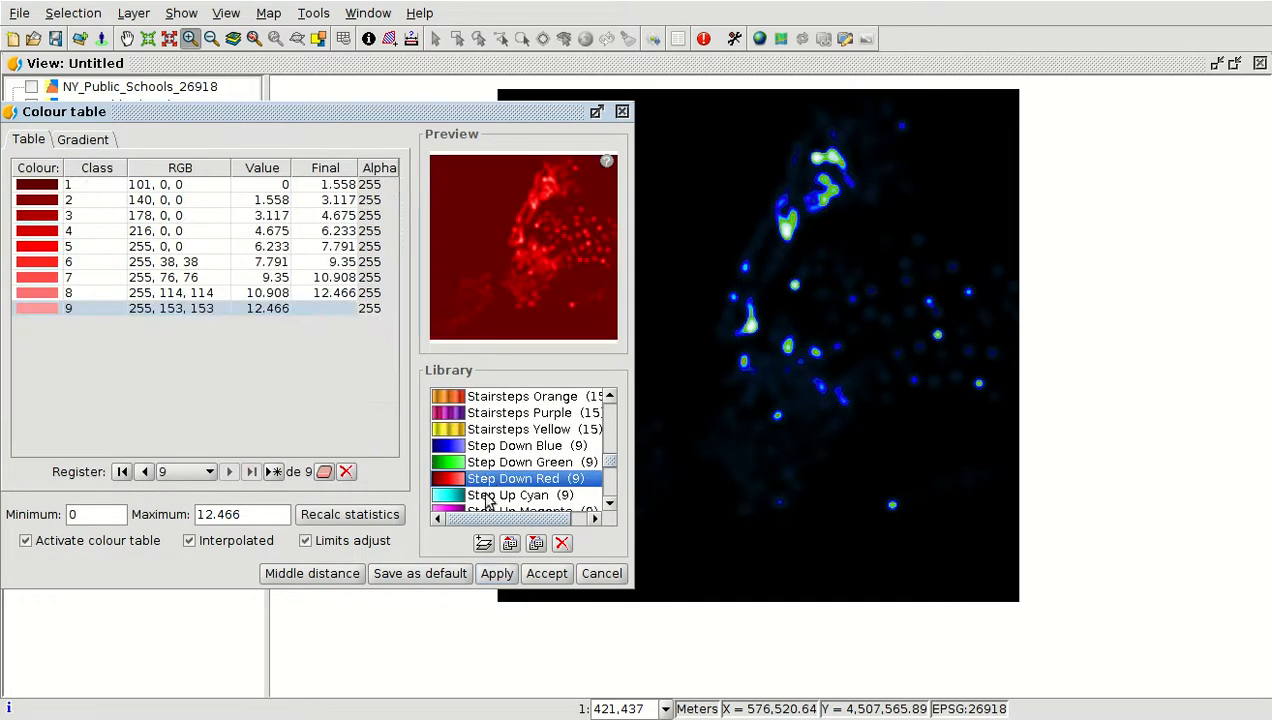
pyautogui.click(497, 573)
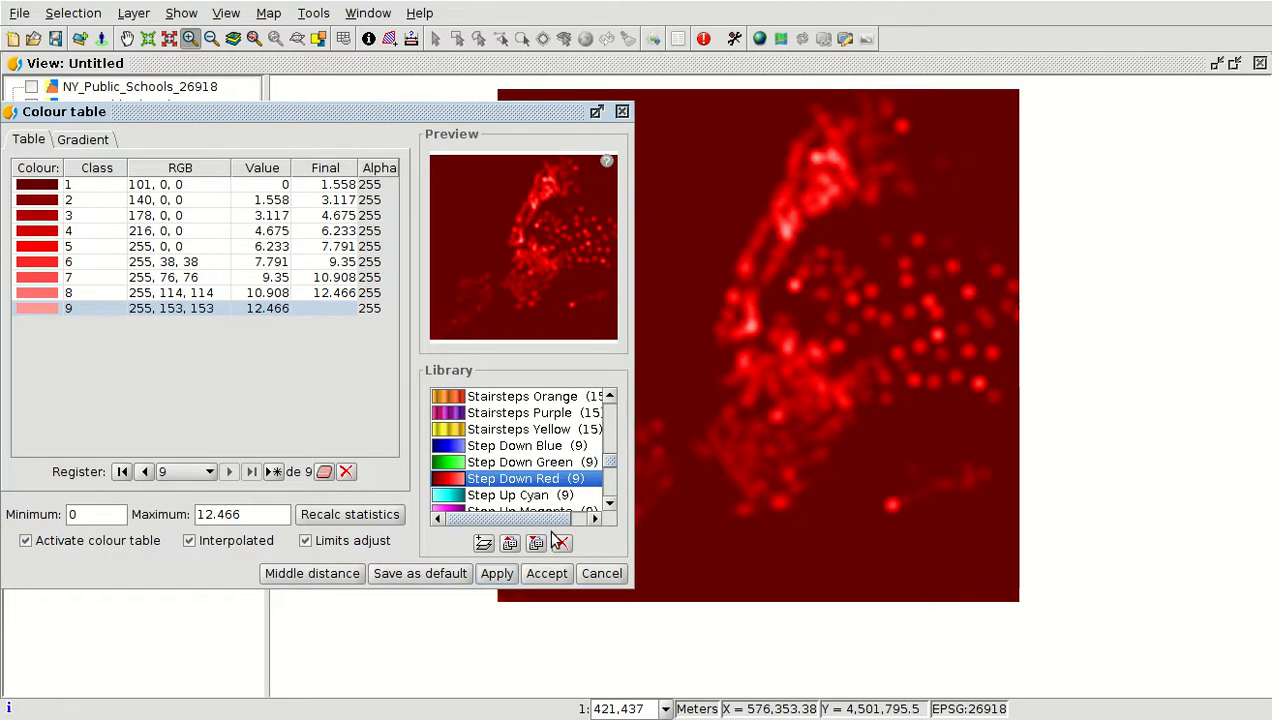
pyautogui.click(548, 573)
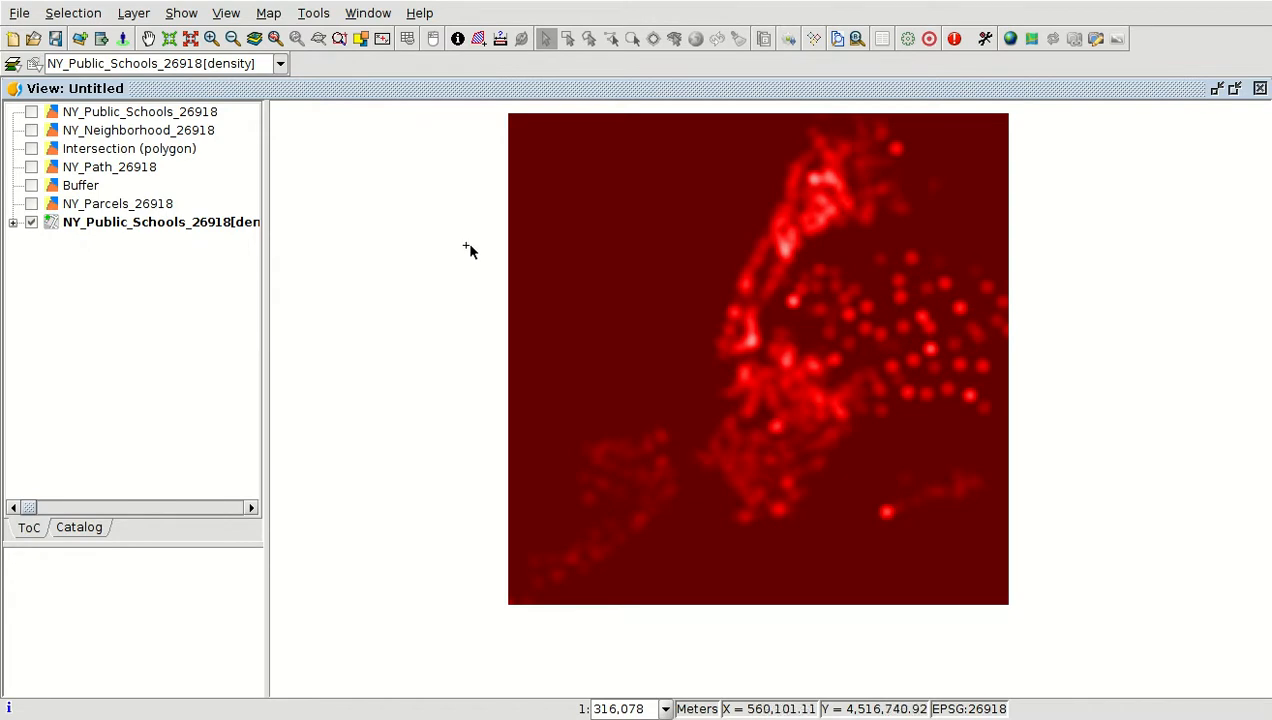
pyautogui.click(1005, 1)
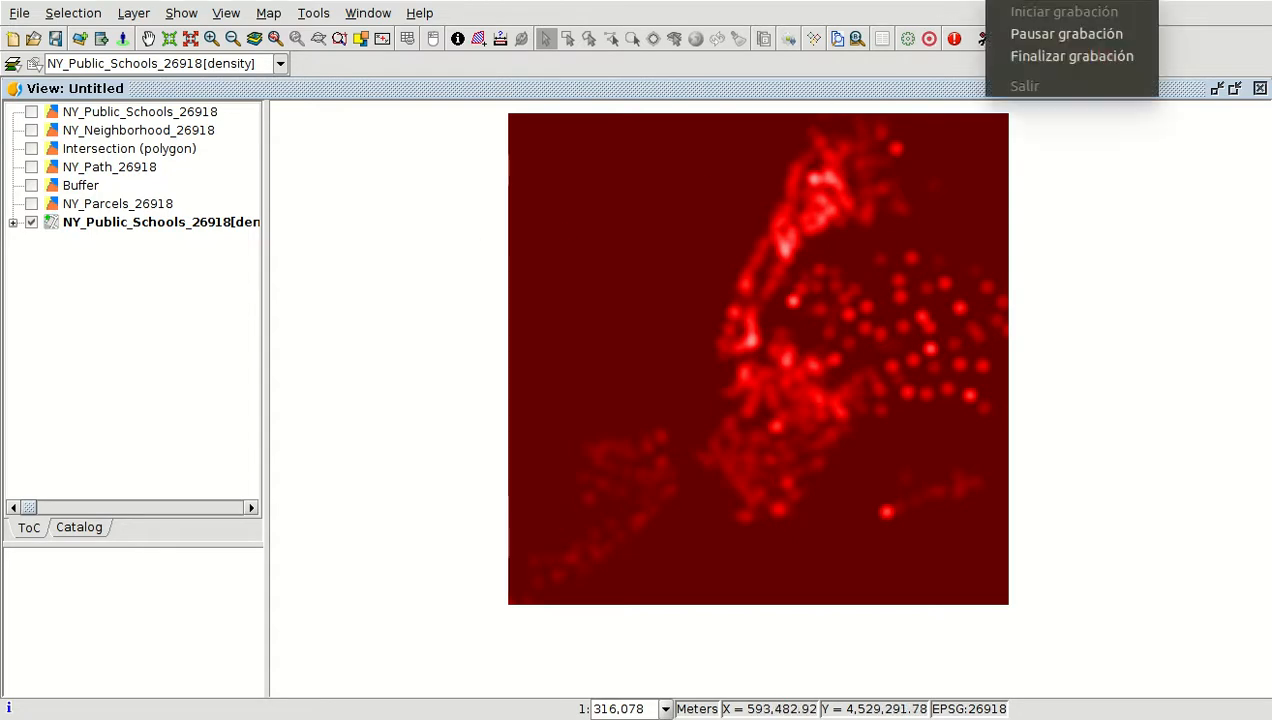